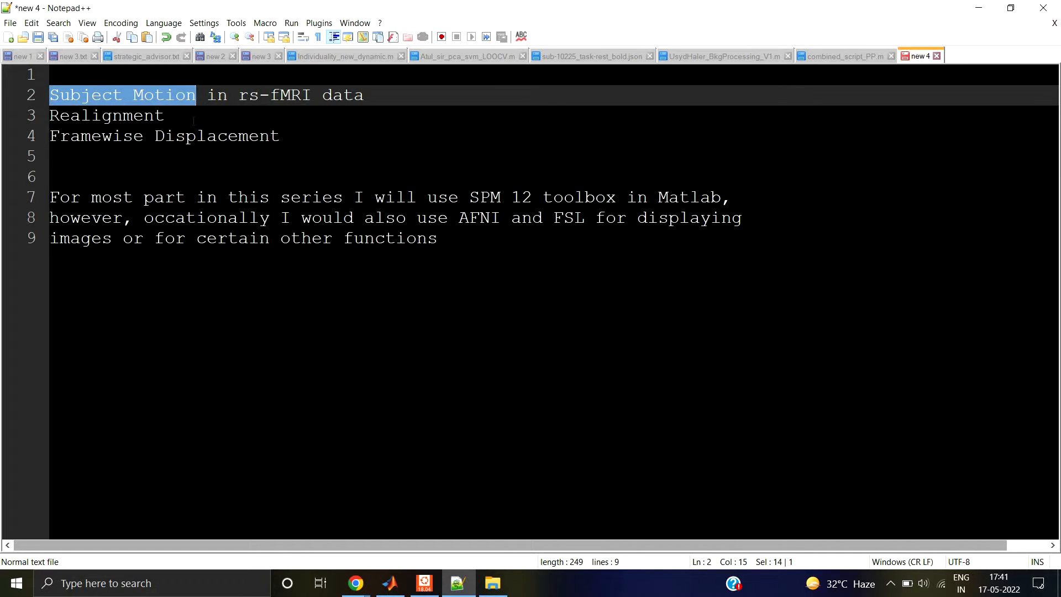
Step: Mark the Realignment and Framewise Displacement lines in the notes while reviewing the topics
click(169, 116)
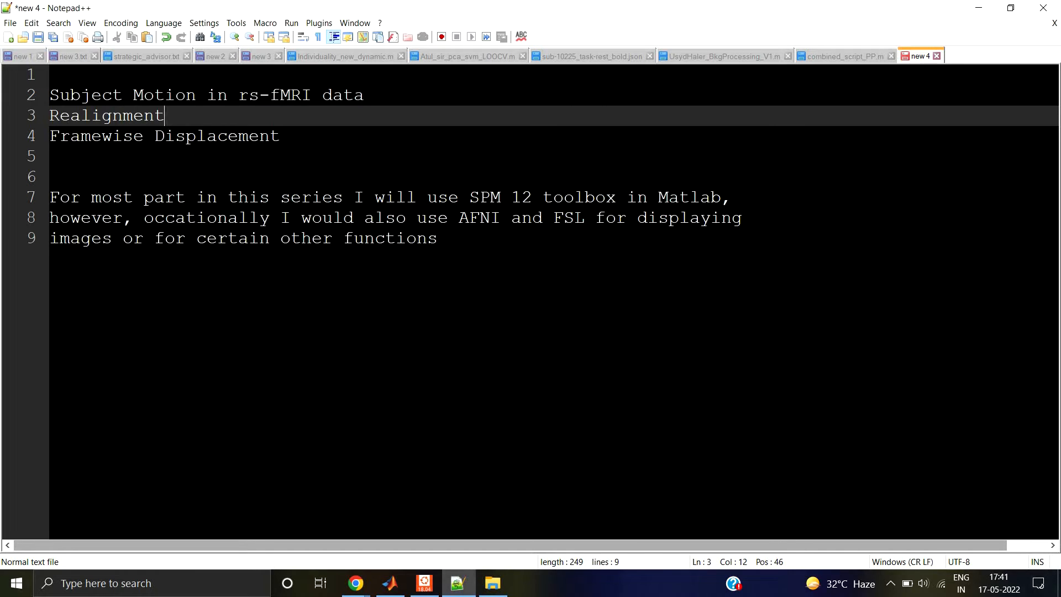
key(shift+Left)
key(shift+Left)
key(shift+Left)
key(shift+Left)
key(shift+Left)
key(shift+Left)
key(shift+Left)
key(shift+Left)
key(shift+Left)
key(shift+Left)
key(shift+Left)
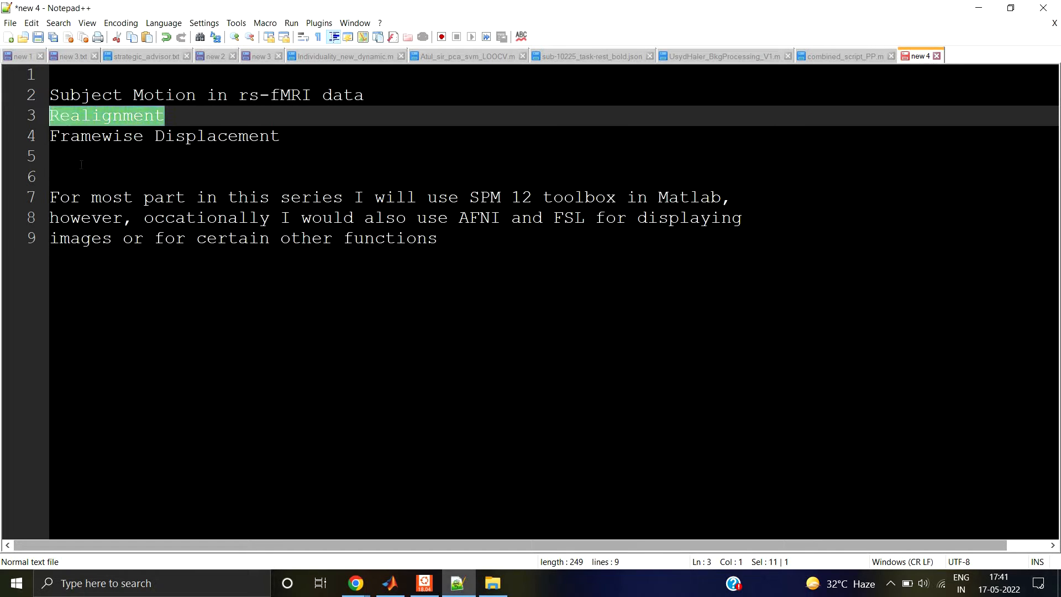
click(82, 164)
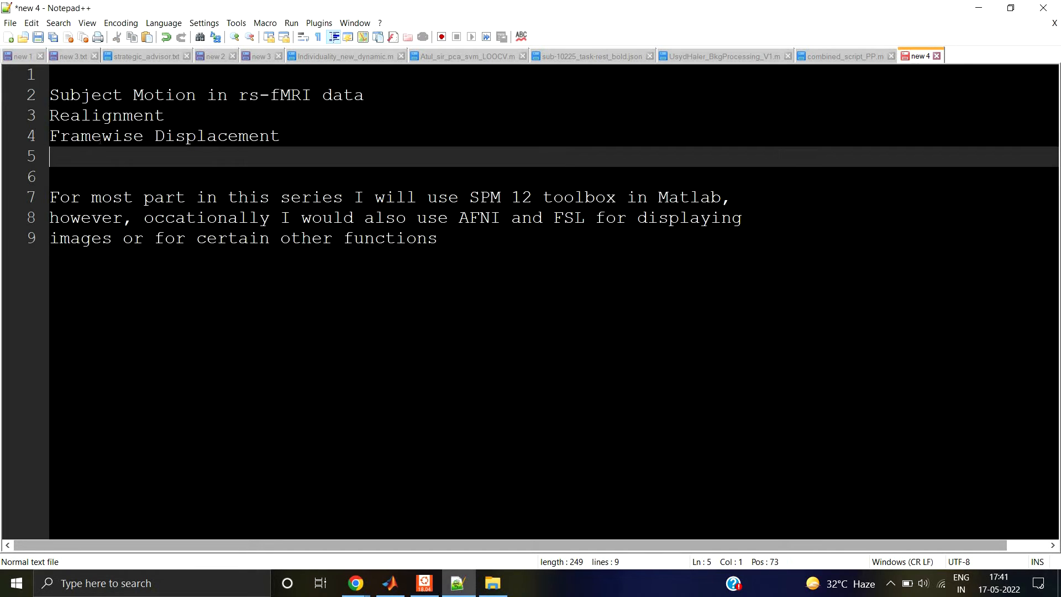
click(102, 136)
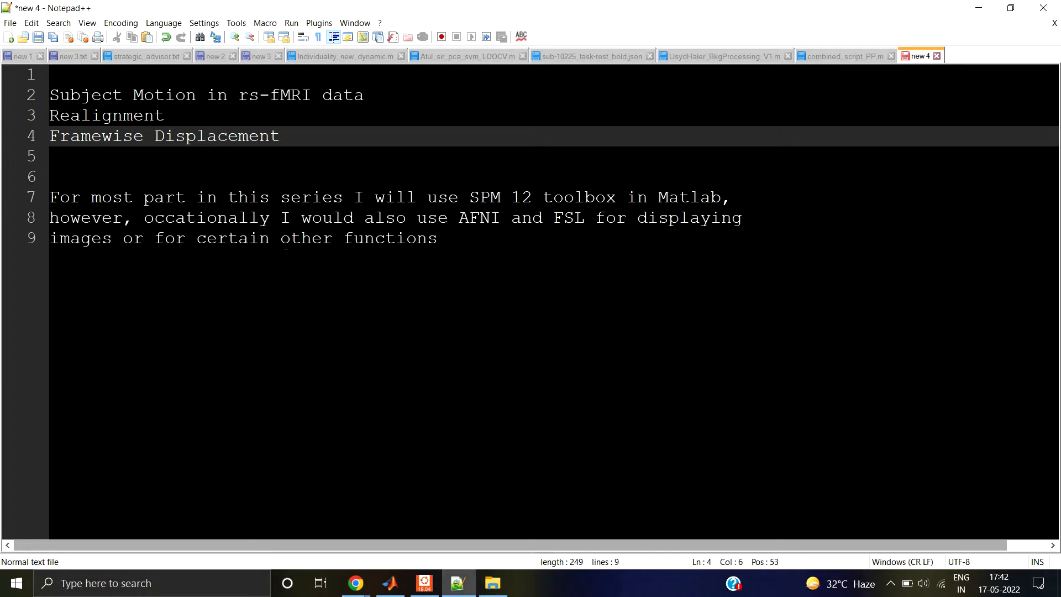
click(286, 169)
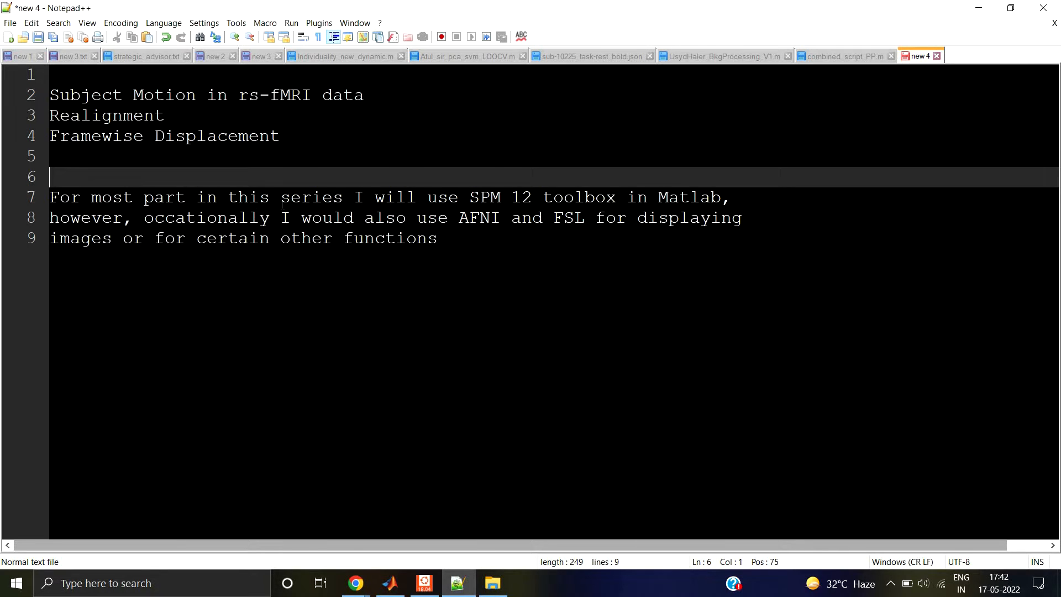
Step: Highlight "SPM 12 toolbox in Matlab" and "AFNI and FSL" in the notes
drag(469, 198, 721, 198)
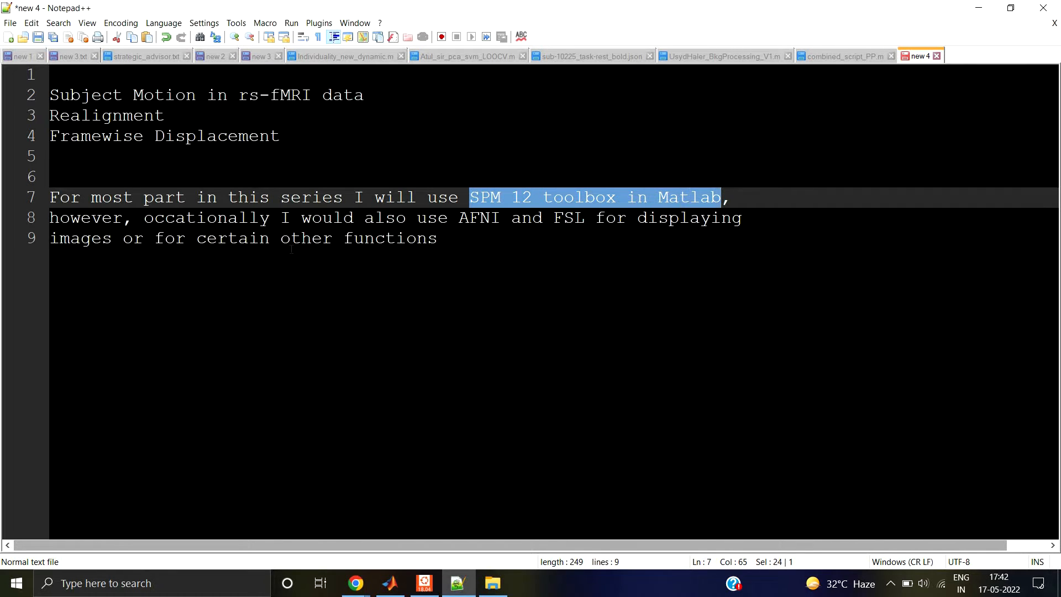
click(209, 218)
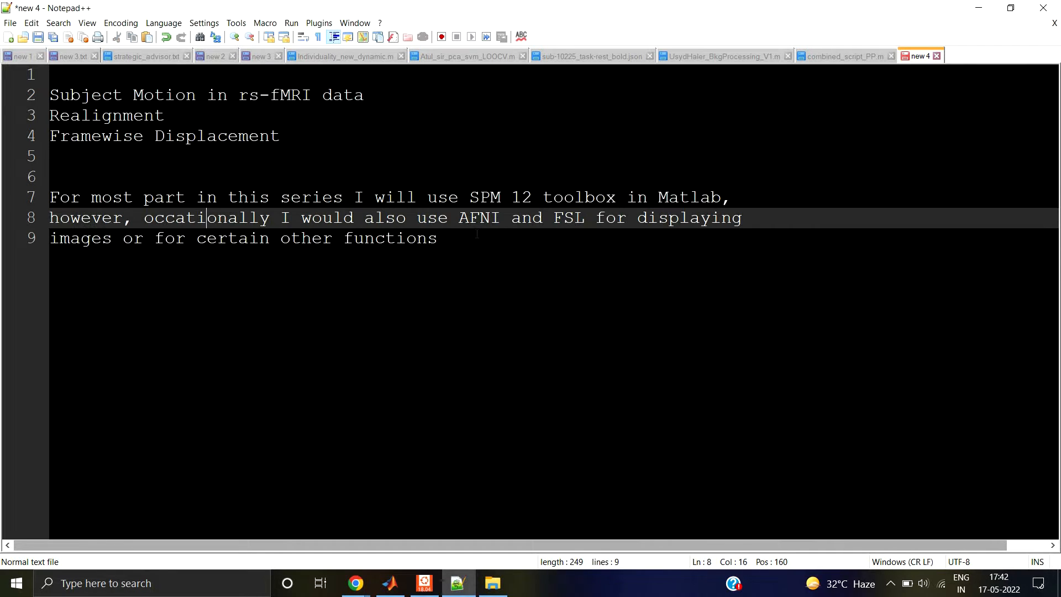
drag(459, 218, 585, 218)
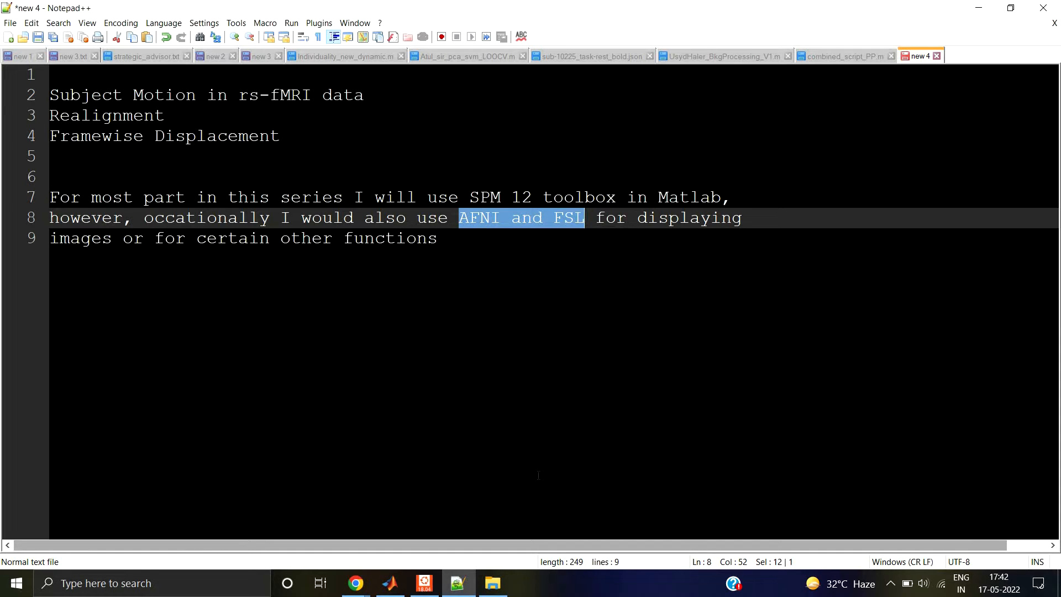
Step: Switch to File Explorer and open the func folder of sub-10225 inside the tuts folder
click(499, 584)
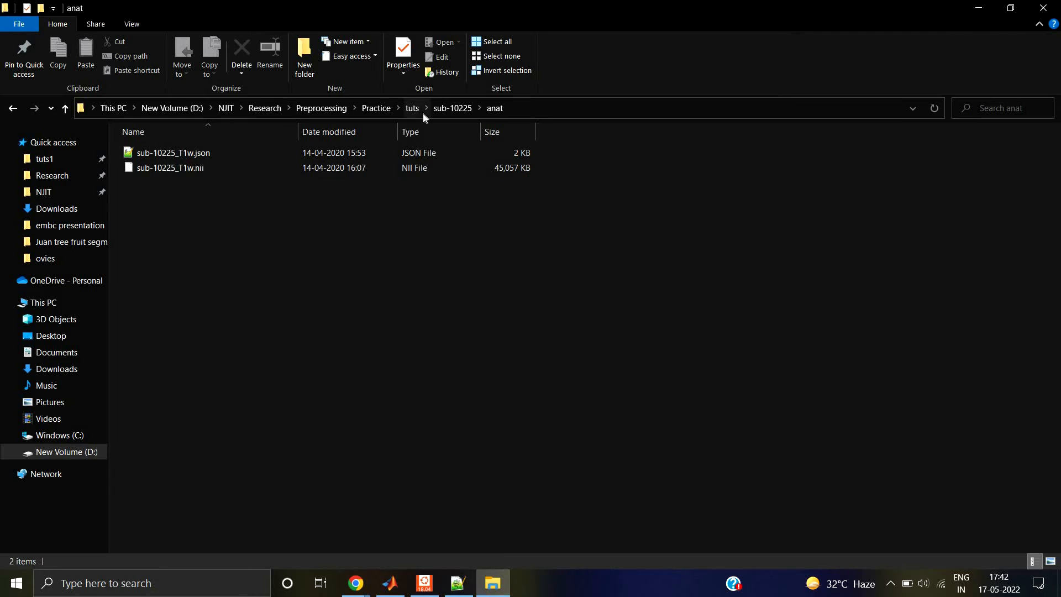
click(412, 108)
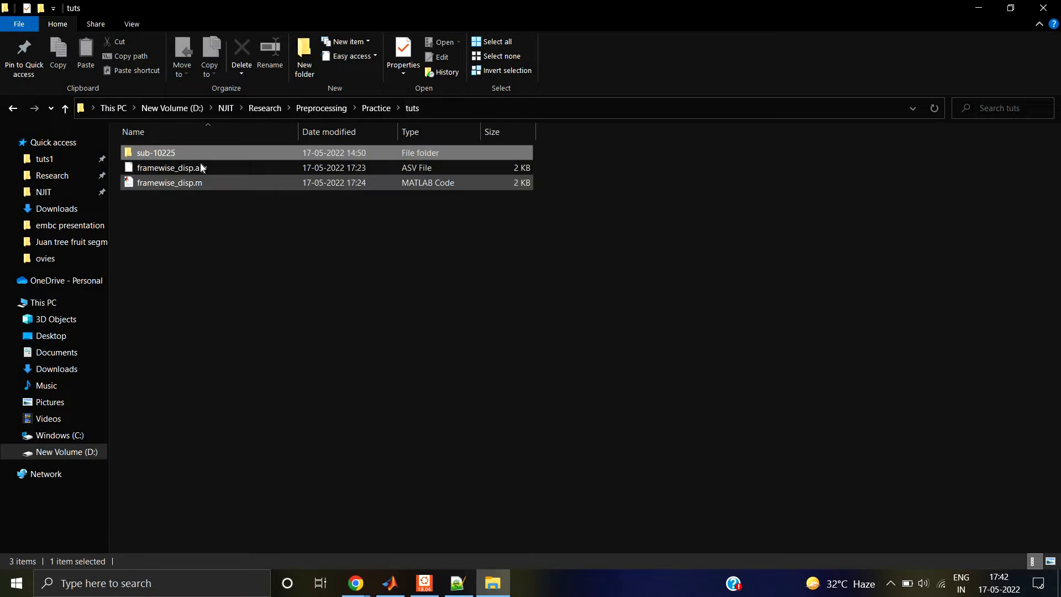
double_click(196, 151)
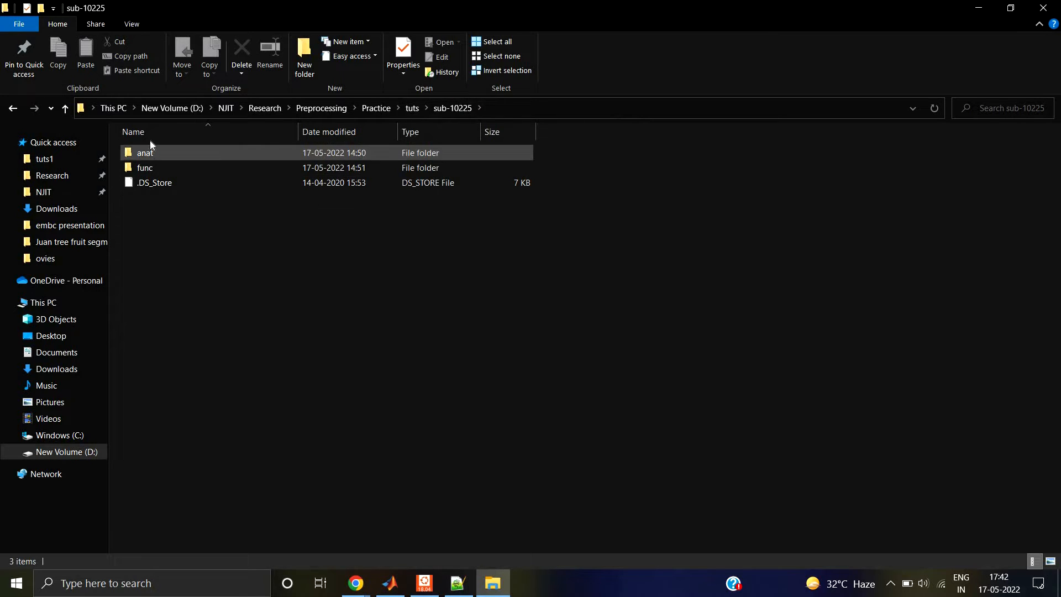
double_click(164, 173)
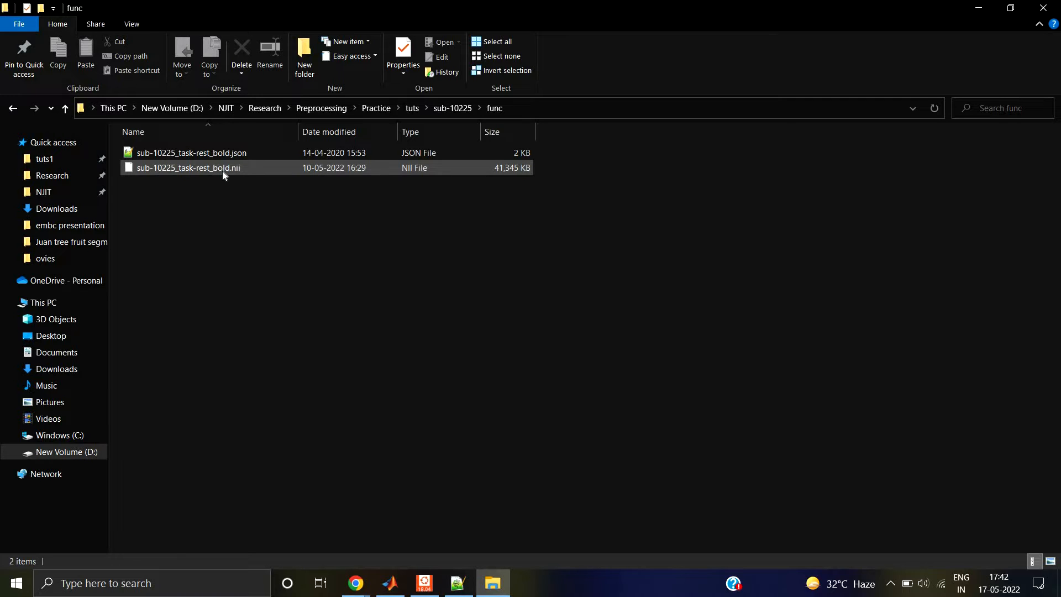
Step: Check the files in the subject's anat folder, then return to the func folder
click(441, 109)
click(164, 152)
double_click(166, 153)
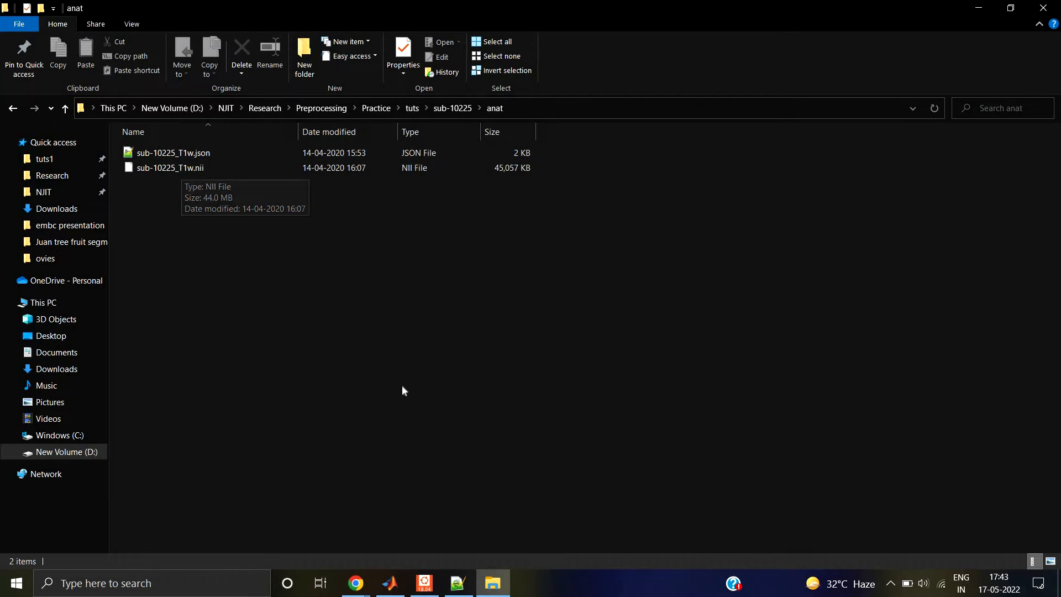
click(451, 109)
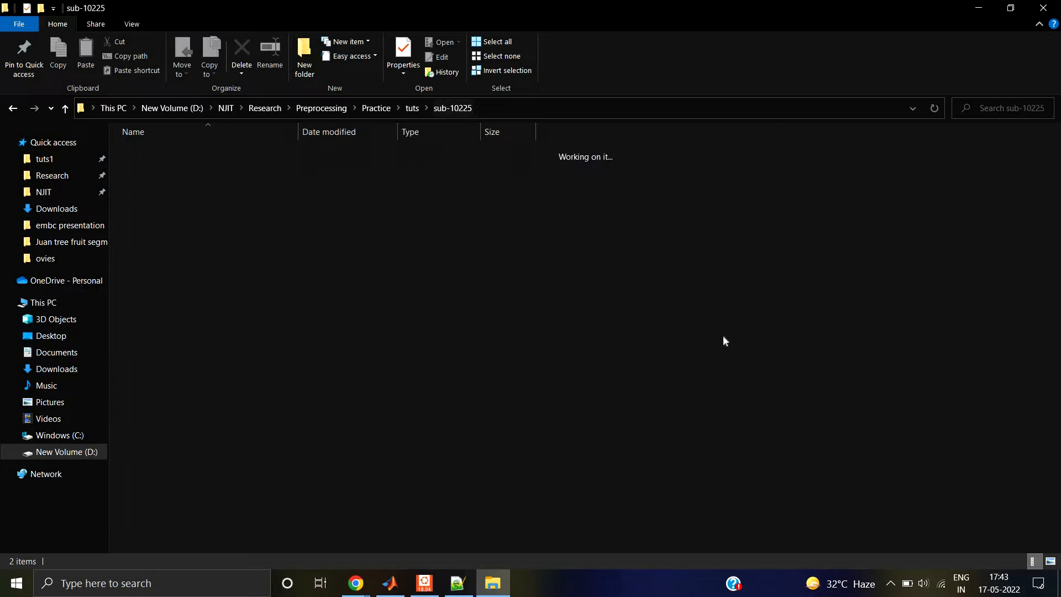
double_click(164, 170)
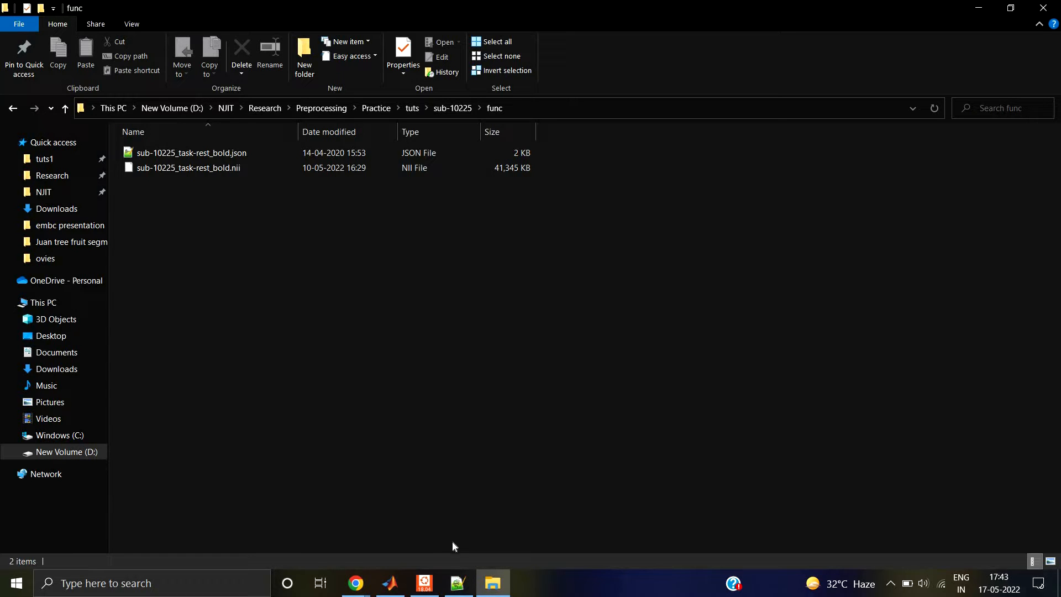
Step: Bring up the Ubuntu terminal, position it below the func file listing and launch afni from that folder
click(432, 576)
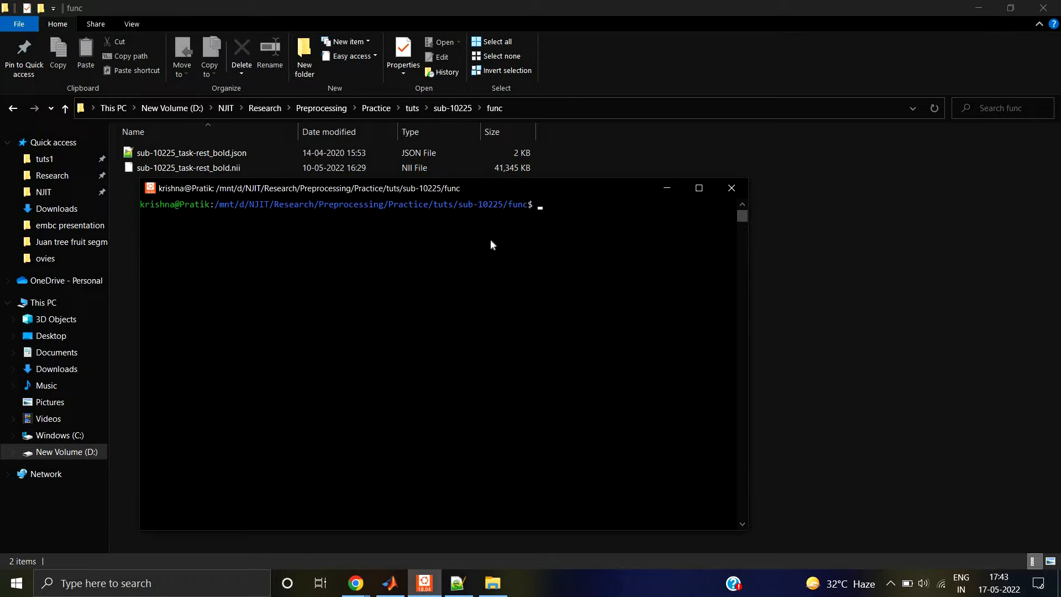
drag(489, 182, 502, 176)
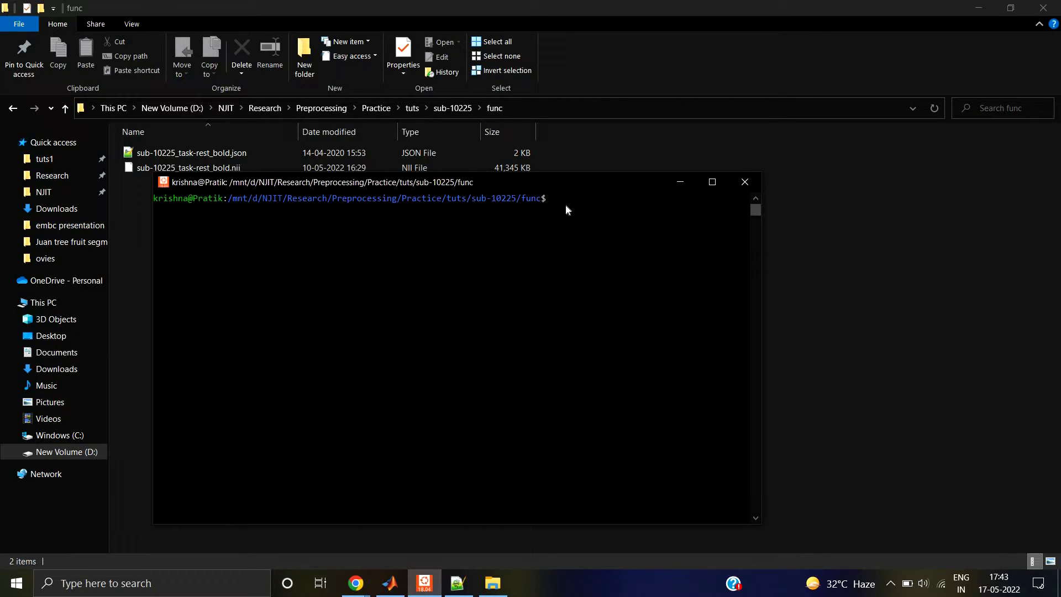
drag(570, 185, 559, 216)
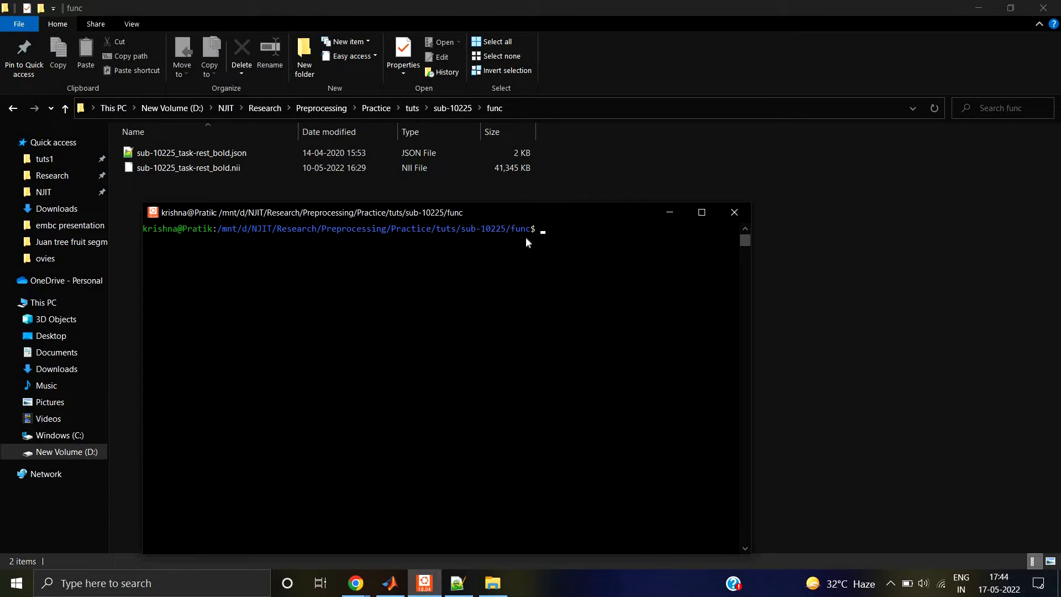
text(afni)
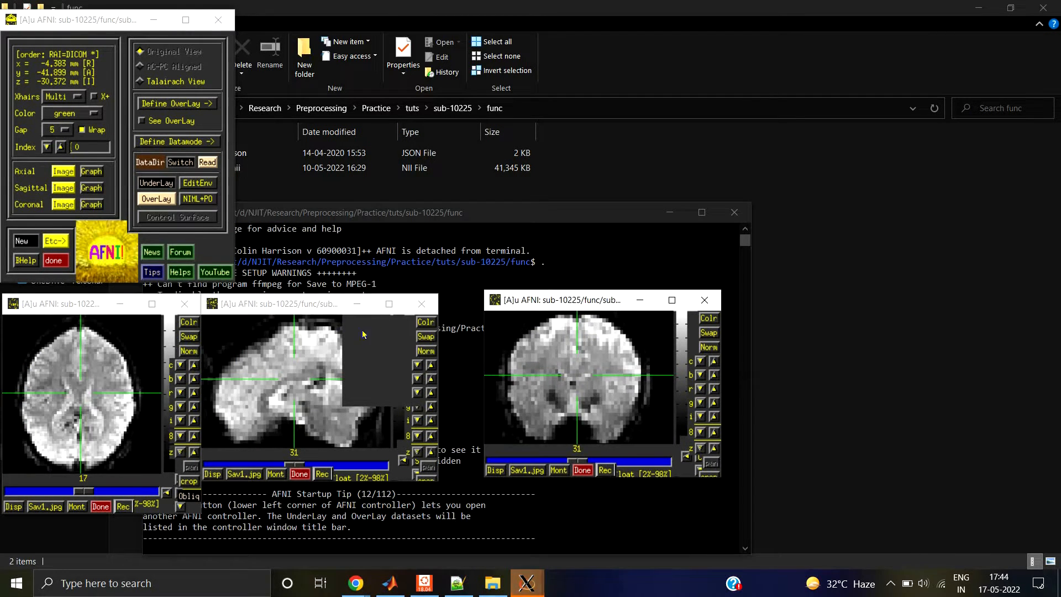
Step: Space out the sagittal and coronal image windows and examine the brain slices at different crosshair positions
click(298, 370)
drag(301, 311, 329, 307)
mouse_move(573, 301)
mouse_down()
mouse_move(575, 312)
mouse_move(571, 302)
mouse_up()
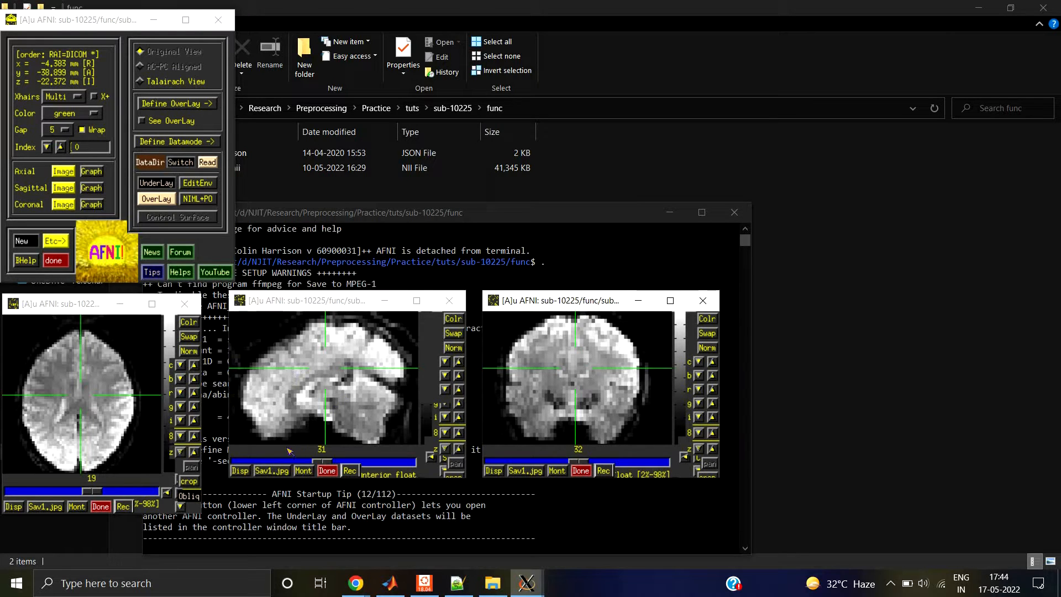
click(100, 379)
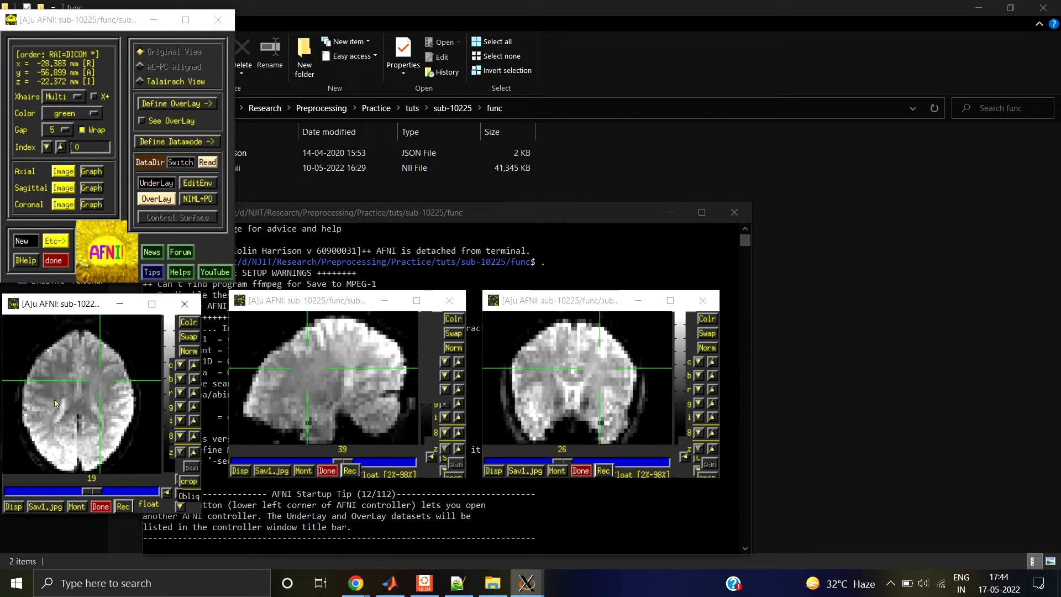
click(83, 395)
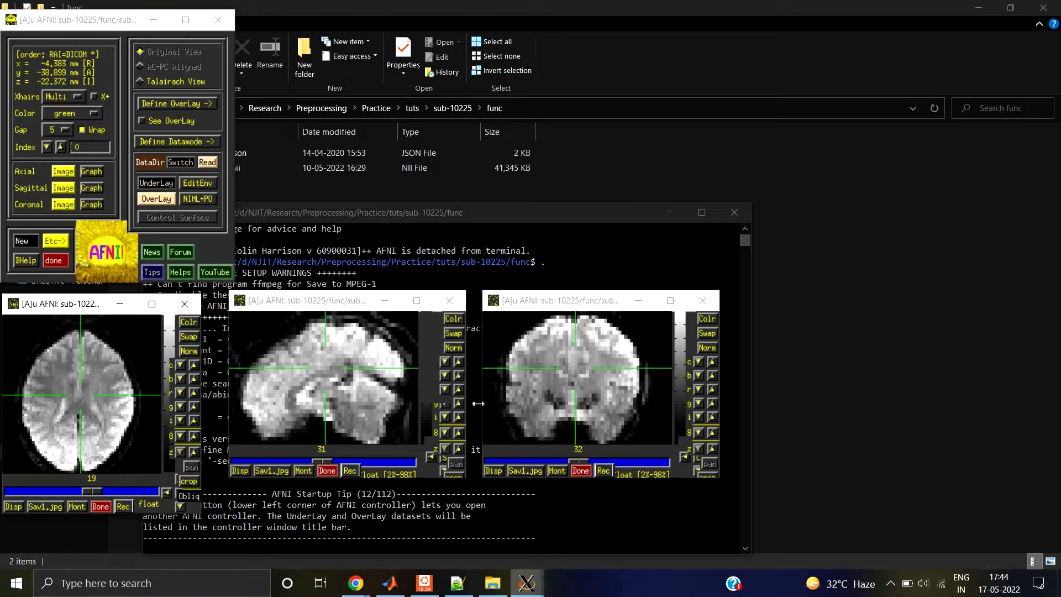
Step: Open the axial time-series graph, place it clear of the slice images and examine voxels in the lower frontal region of the sagittal slice
click(92, 172)
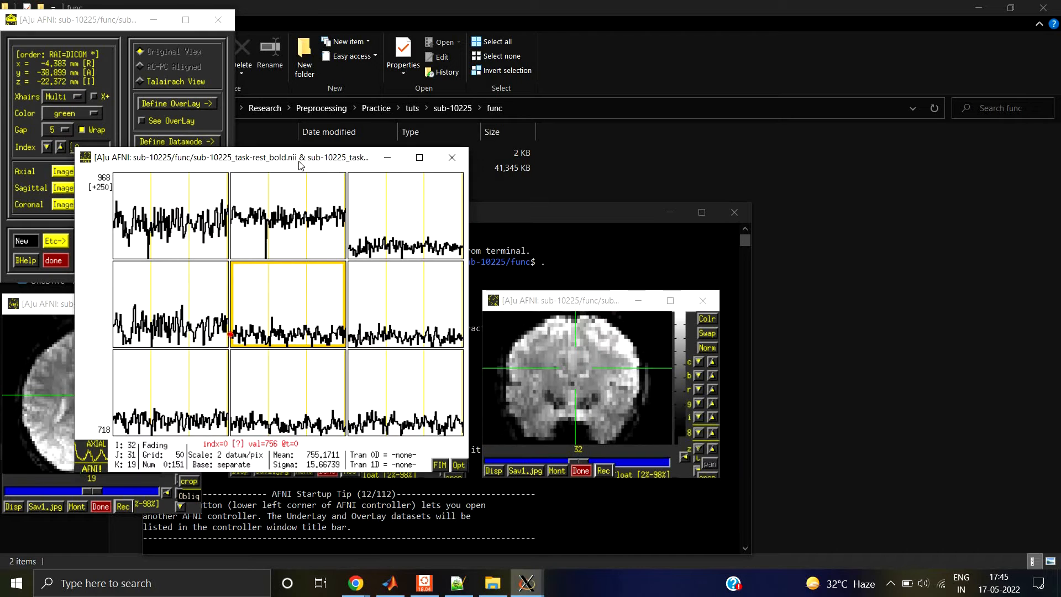
drag(300, 165, 862, 47)
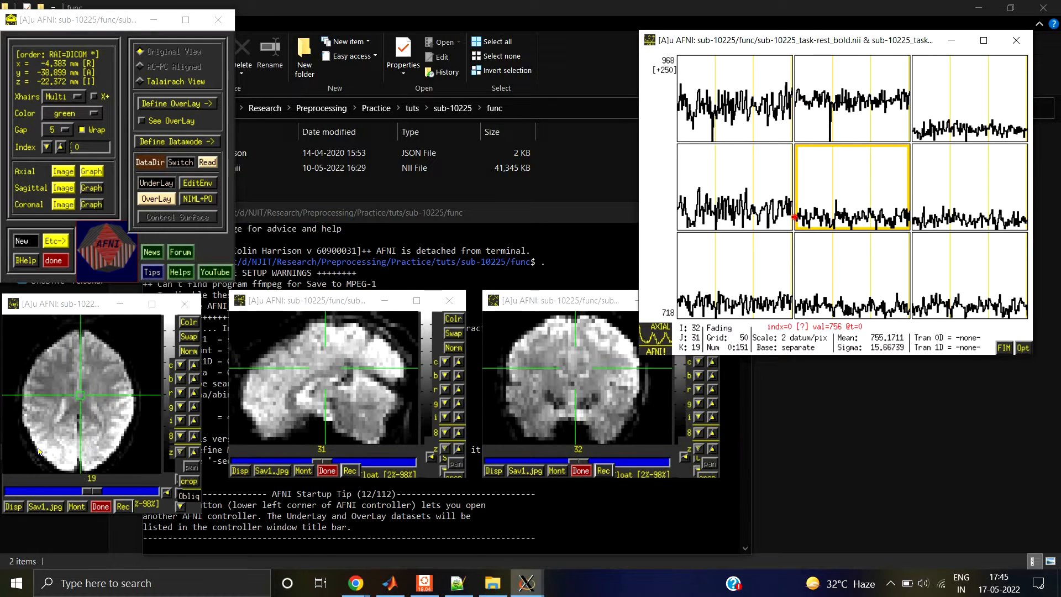
click(281, 411)
click(284, 410)
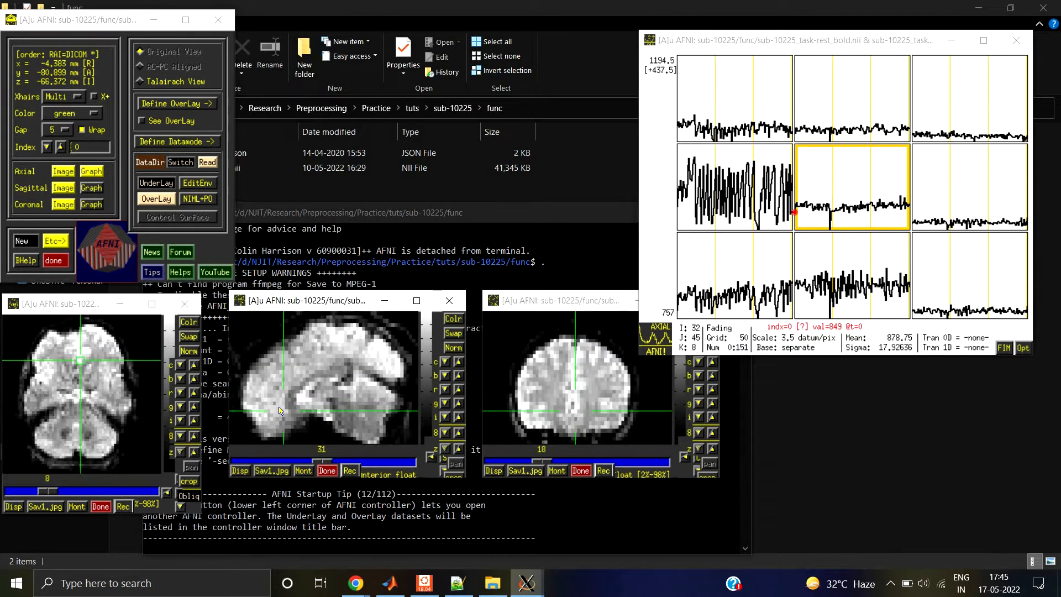
click(282, 407)
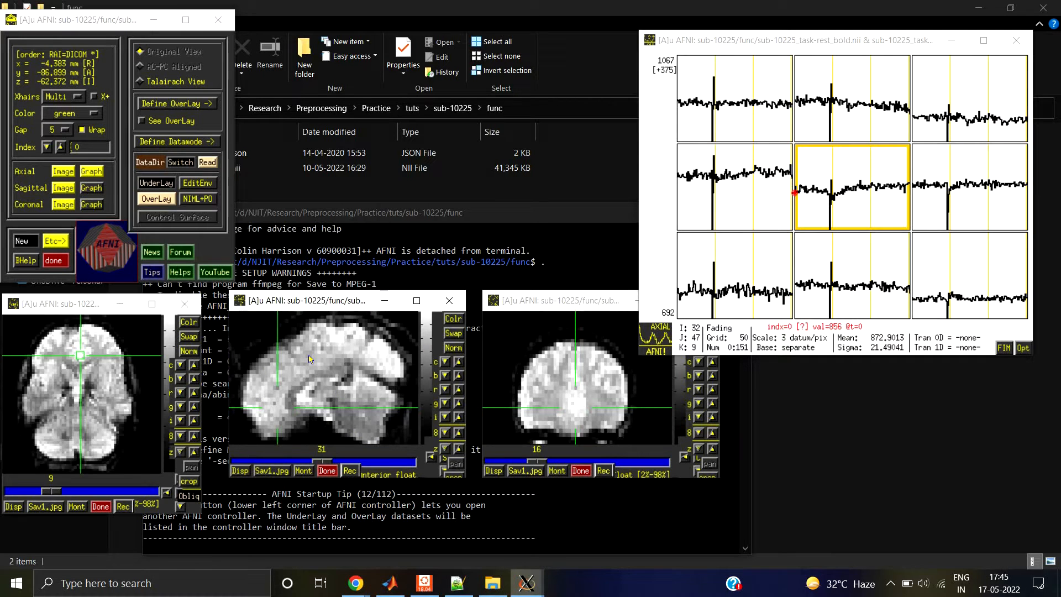
click(268, 408)
click(274, 409)
click(278, 411)
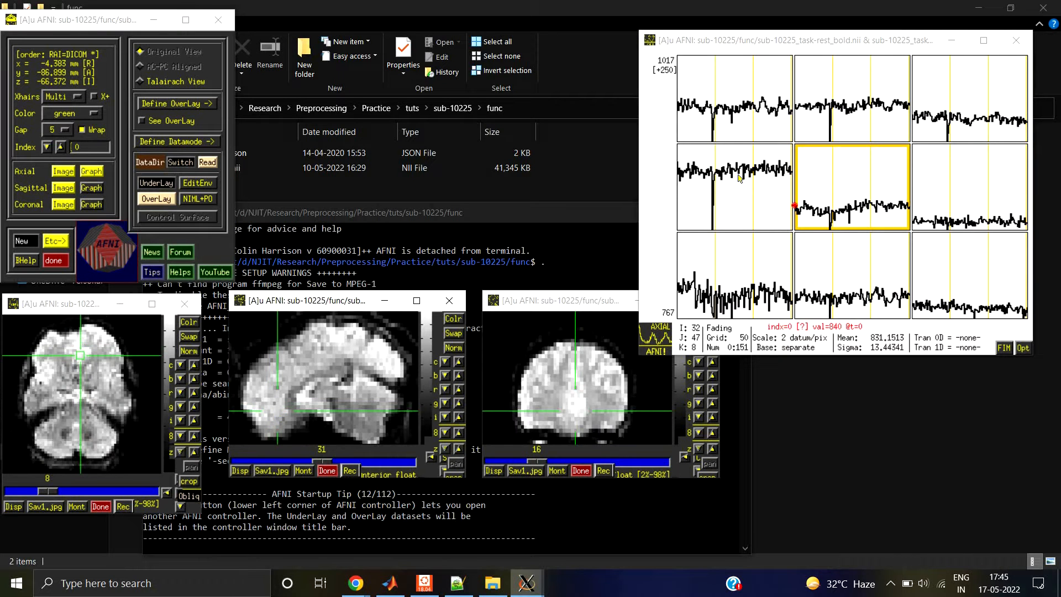
Step: Centre the graph on the adjacent voxel with the sharp signal spike and step forward through its time points from index 2 to 39
click(751, 205)
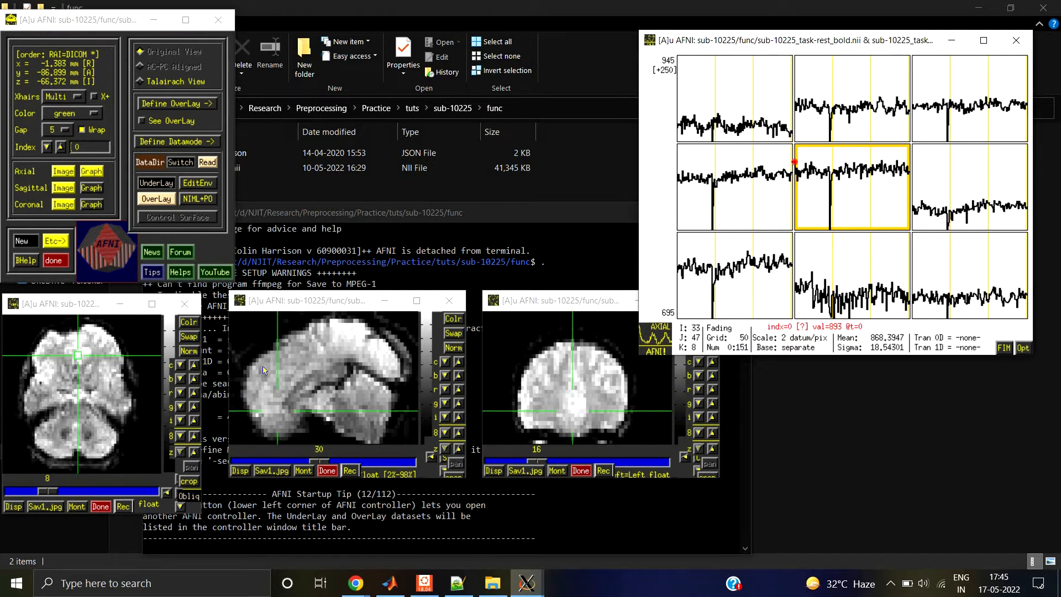
click(797, 176)
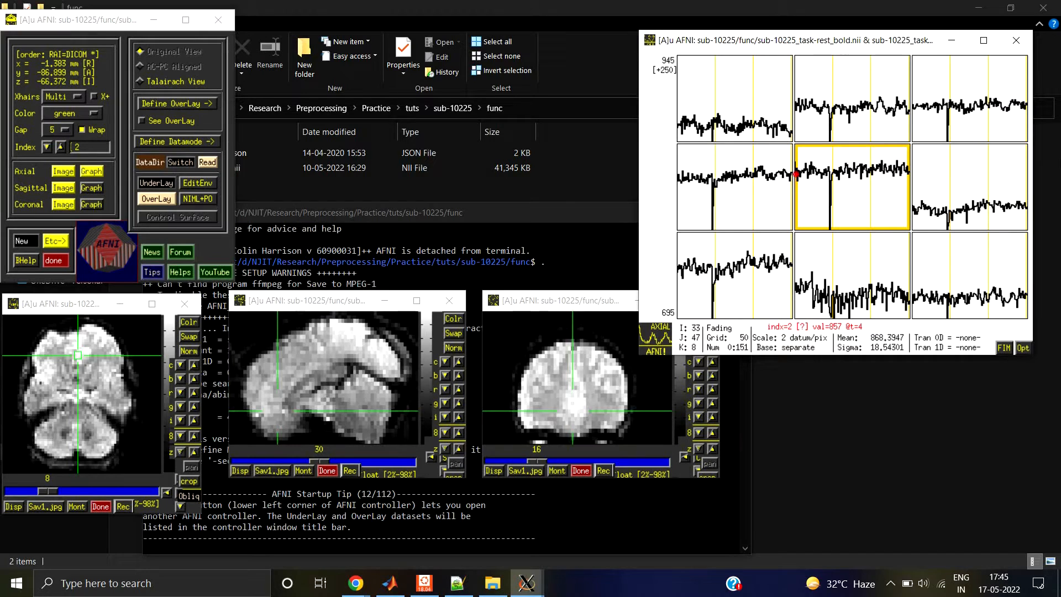
key(Right)
key(Right)
key(Right)
key(Right)
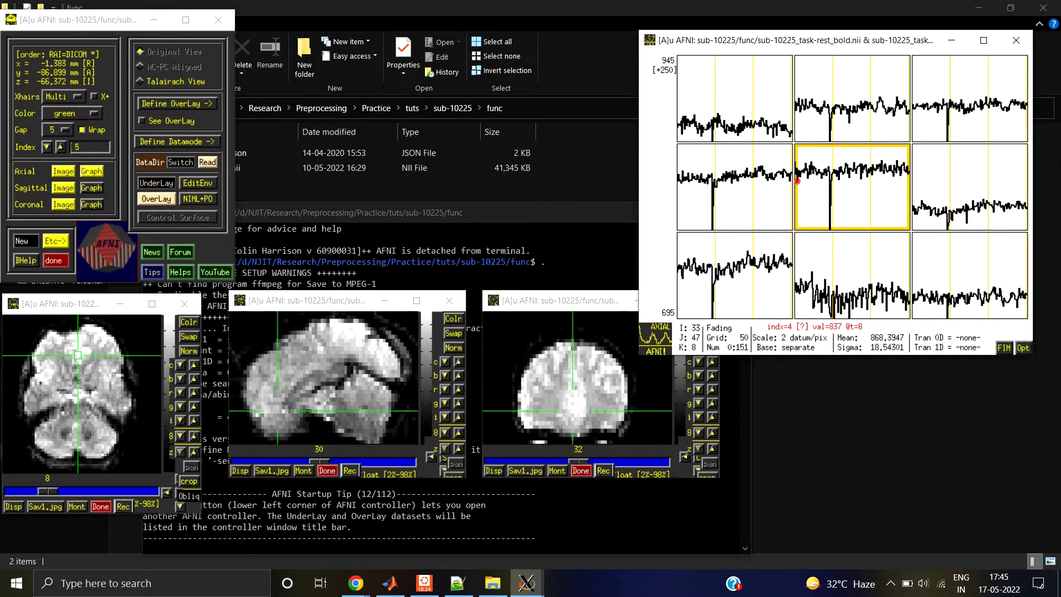
key(Right)
key(Right)
key(Right)
key(Right)
key(Right)
key(Right)
key(Right)
key(Right)
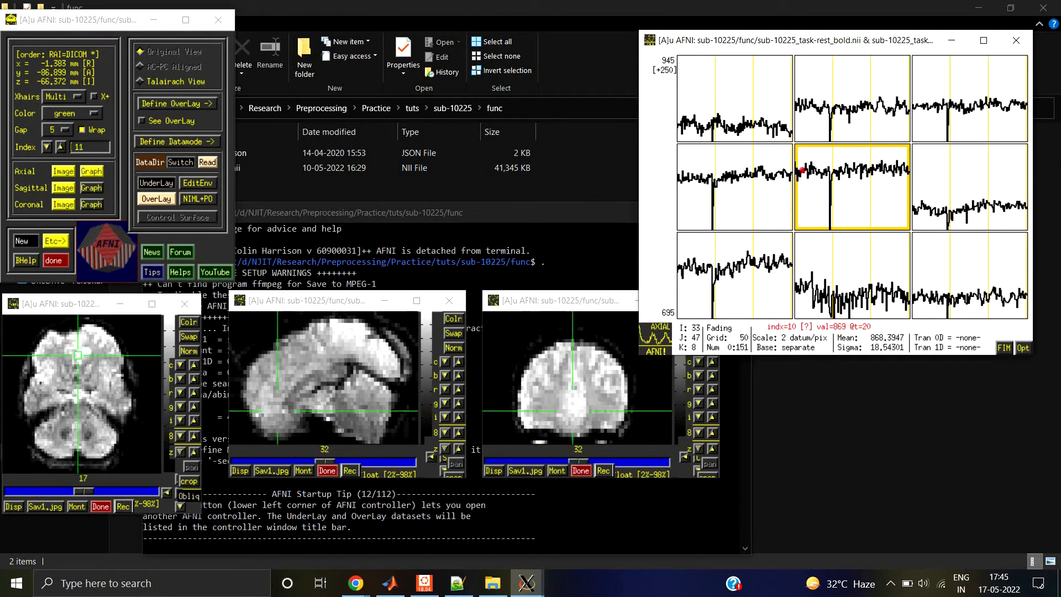
key(Right)
key(Right)
key(Right)
key(Right)
key(Right)
key(Right)
key(Right)
key(Right)
key(Right)
key(Right)
key(Right)
key(Right)
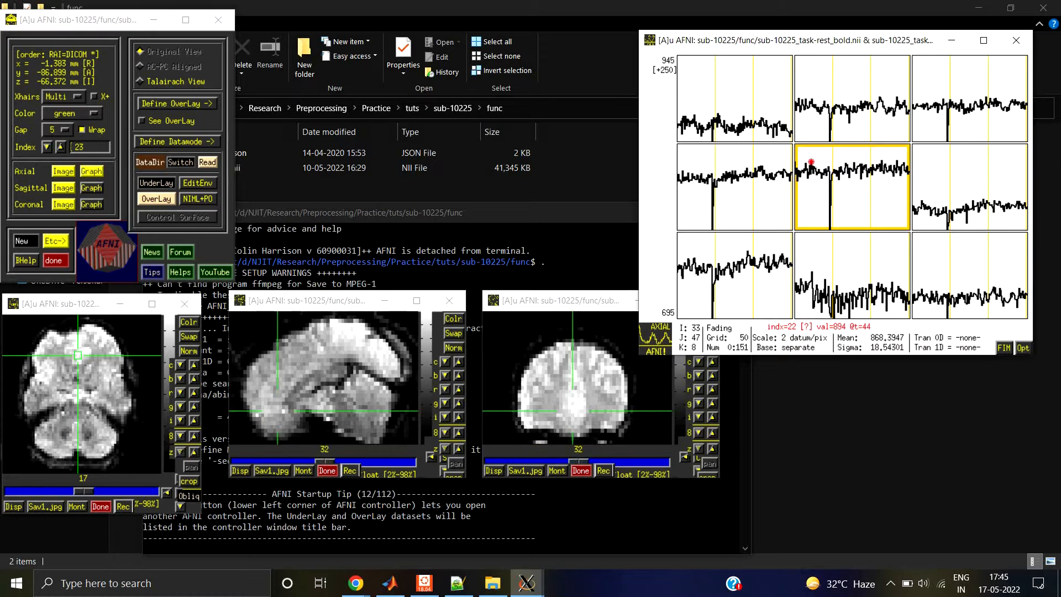
key(Right)
key(Right)
key(Right)
key(Right)
key(Right)
key(Right)
key(Right)
key(Right)
key(Right)
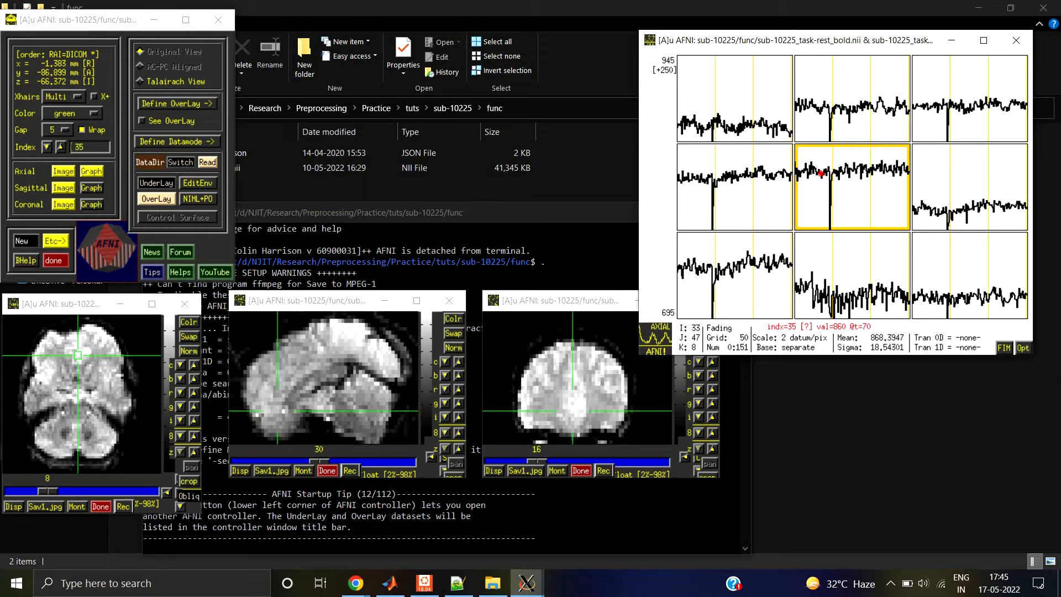
key(Right)
key(Right)
key(Right)
key(Right)
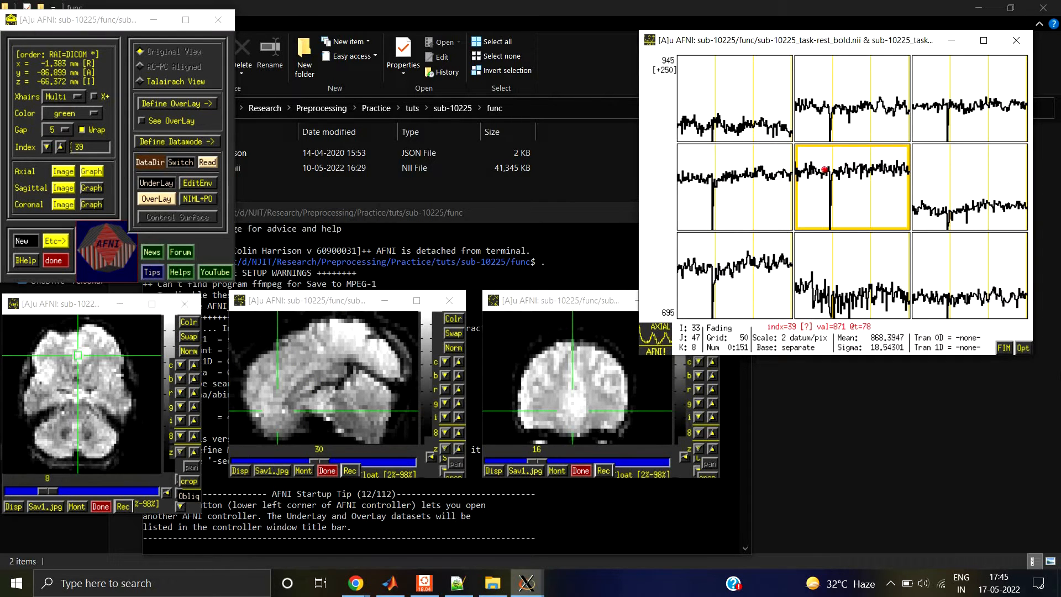
Step: Step backward through the centre voxel's time points from index 39 past the start of the series to 145
key(Left)
key(Left)
key(Left)
key(Left)
key(Left)
key(Left)
key(Left)
key(Left)
key(Left)
key(Left)
key(Left)
key(Left)
key(Left)
key(Left)
key(Left)
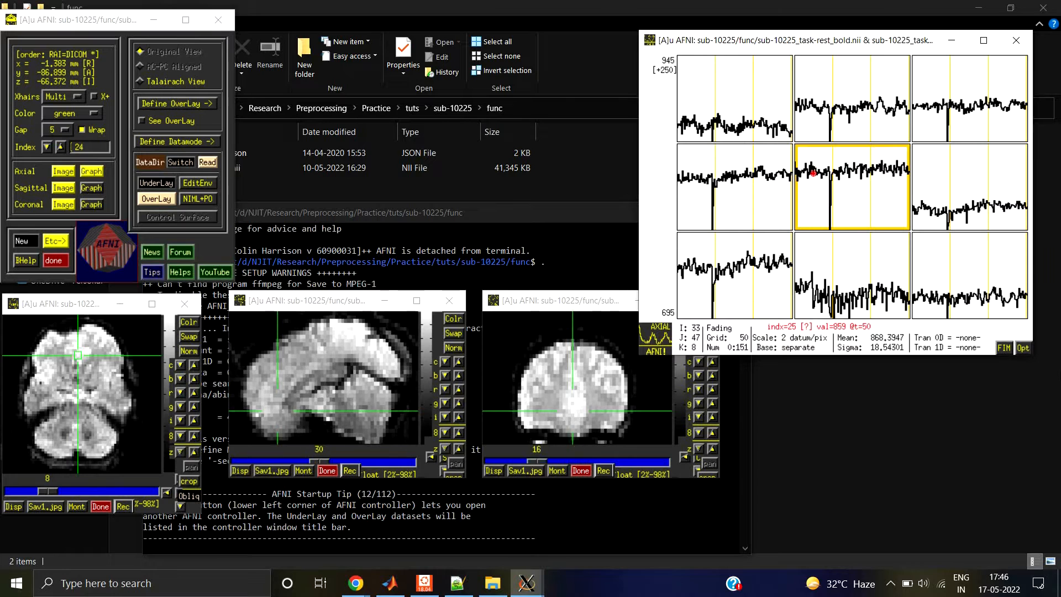
key(Left)
key(Left)
key(Left)
key(Left)
key(Left)
key(Left)
key(Left)
key(Left)
key(Left)
key(Left)
key(Left)
key(Left)
key(Left)
key(Left)
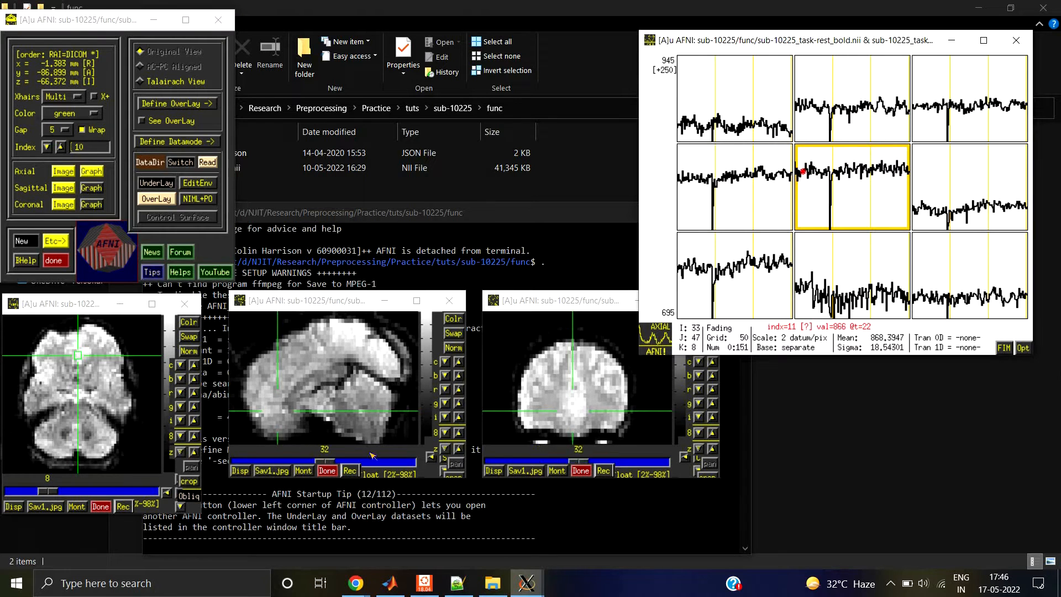
key(Left)
key(Left)
key(Left)
key(Left)
key(Left)
key(Left)
key(Left)
key(Left)
key(Left)
key(Left)
key(Left)
key(Left)
key(Left)
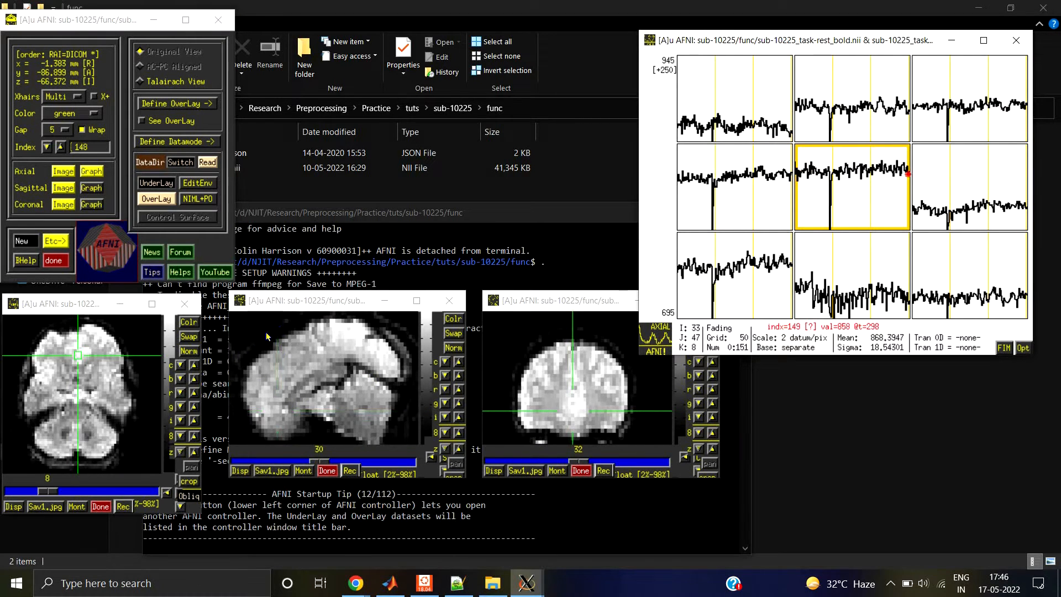
key(Left)
key(Left)
key(Left)
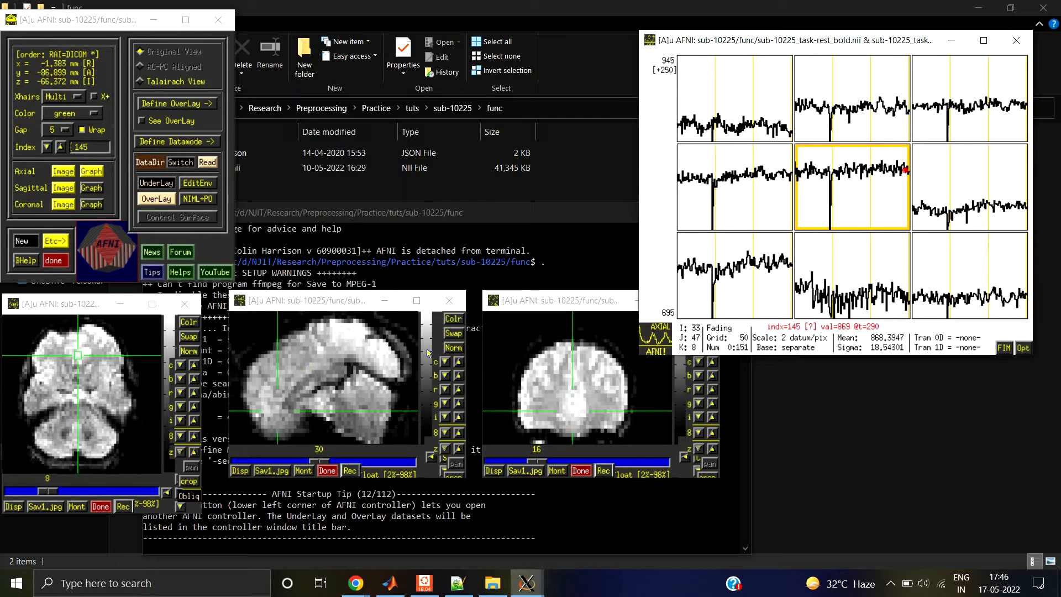
Step: Jump to time point 42 just before the sharp signal spike, then step forward to 46 and back to 37
click(827, 178)
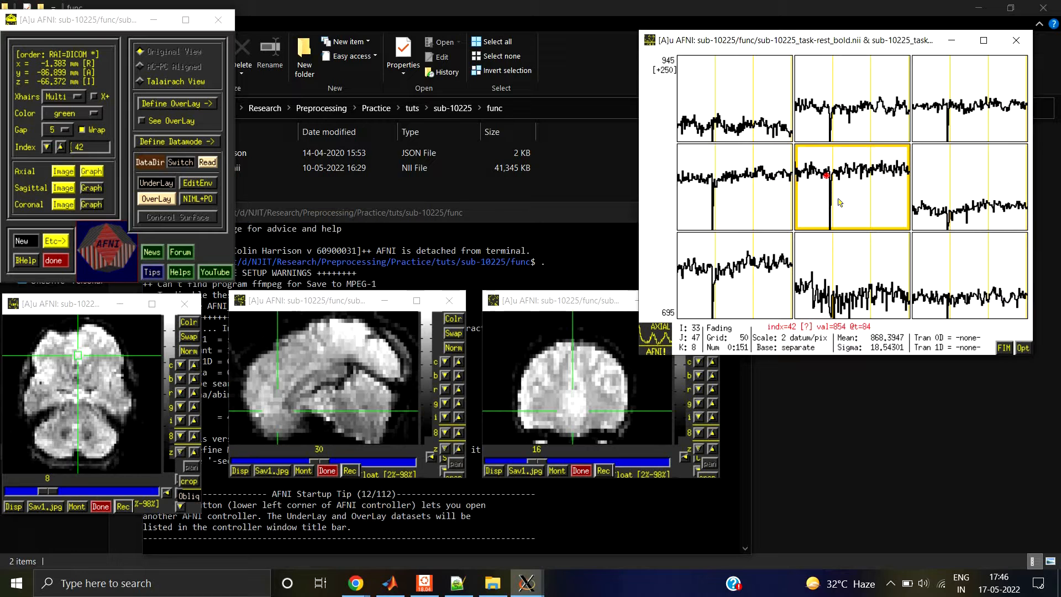
key(Right)
key(Right)
key(Right)
key(Right)
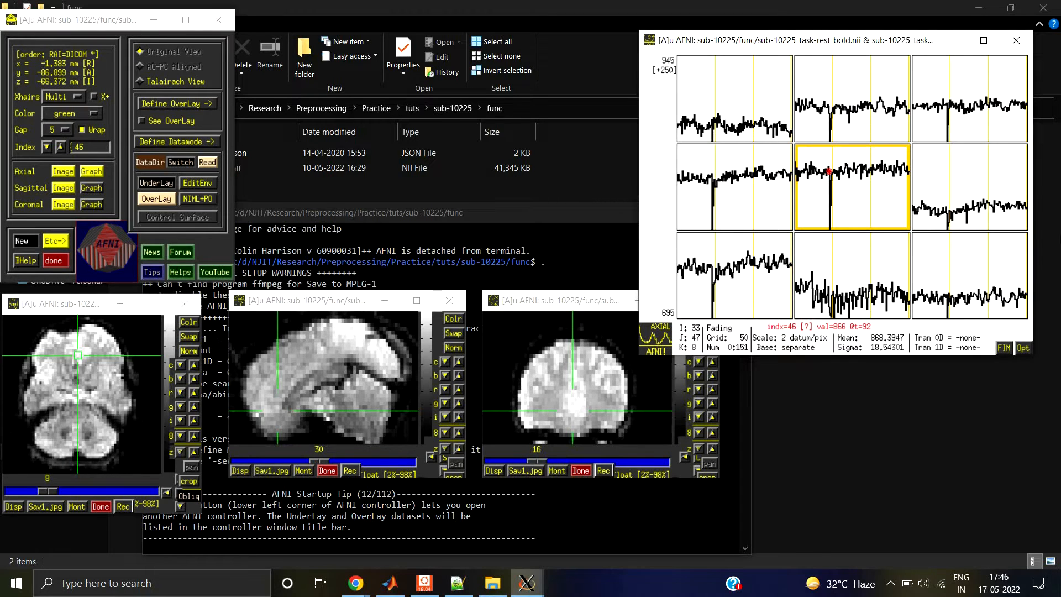
key(Left)
key(Left)
key(Left)
key(Left)
key(Left)
key(Left)
key(Left)
key(Left)
key(Left)
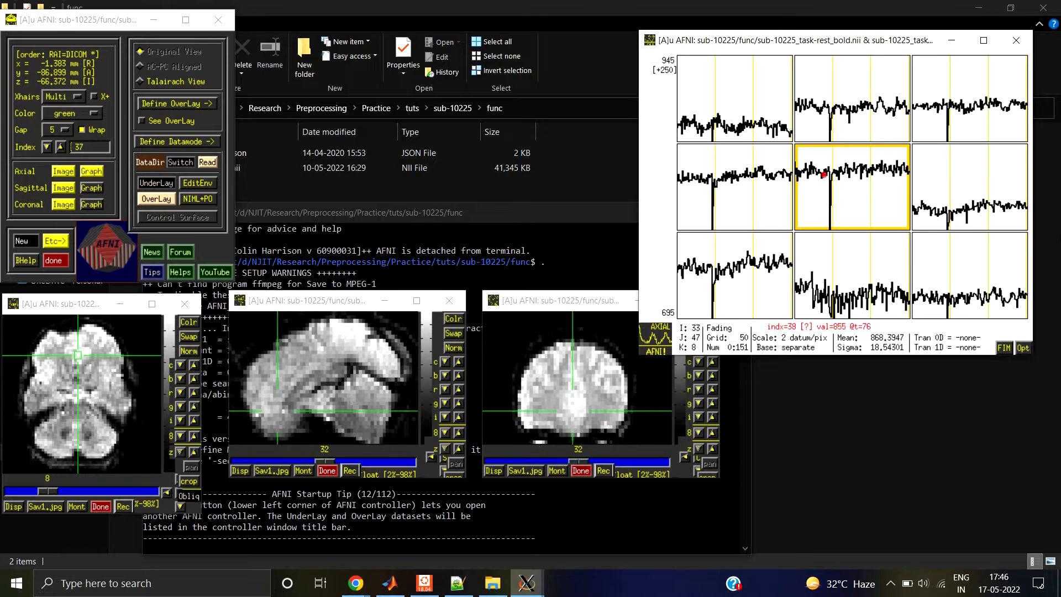
Step: Step forward from time point 37 through the spike at index 47 to 49 and beyond, examining the slices
key(Right)
key(Right)
key(Right)
key(Right)
key(Right)
key(Right)
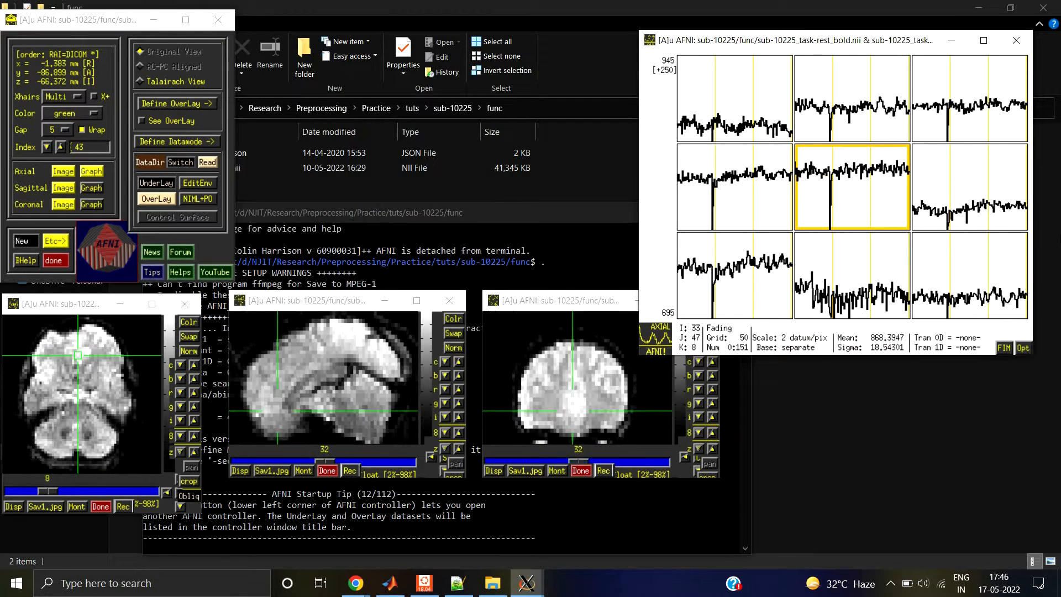
key(Right)
key(Right)
key(Right)
key(Right)
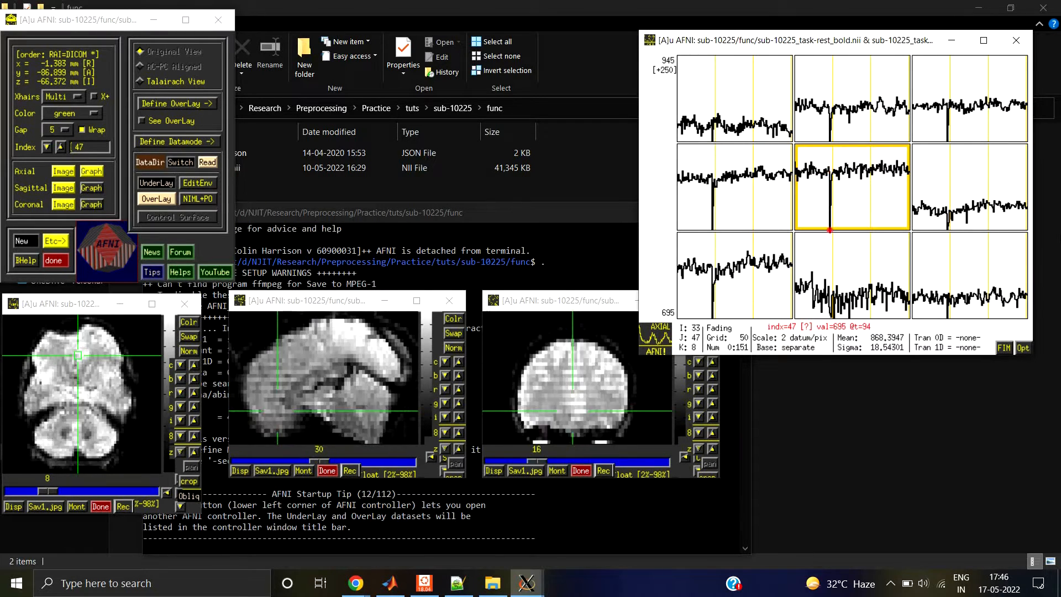
key(Right)
key(Right)
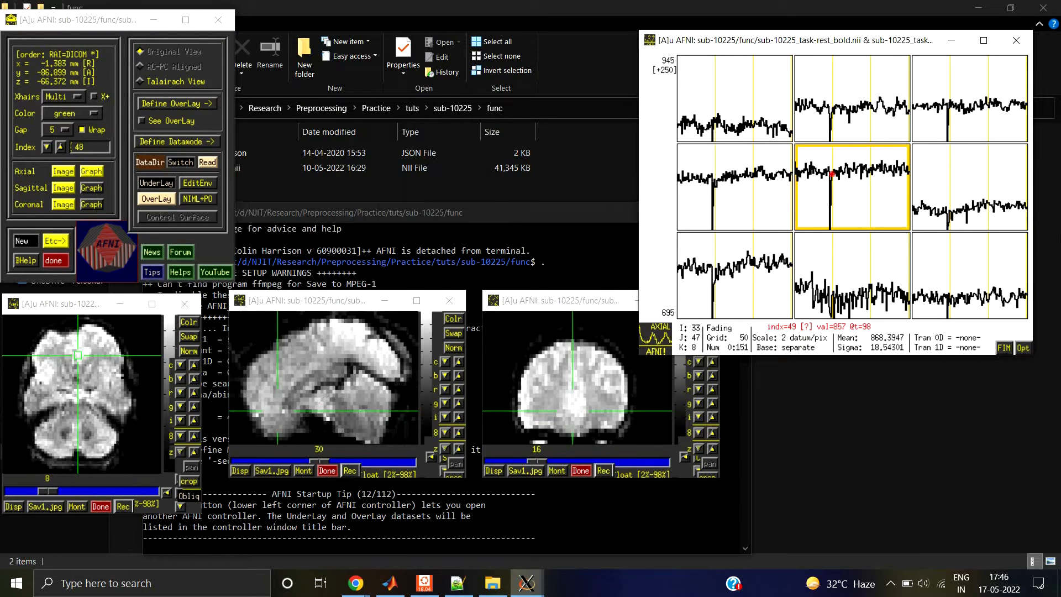
key(Right)
key(Right)
Step: Step back across the spike to time point 45 and forward again to 53, comparing the brain slices
key(Left)
key(Left)
key(Left)
key(Left)
key(Left)
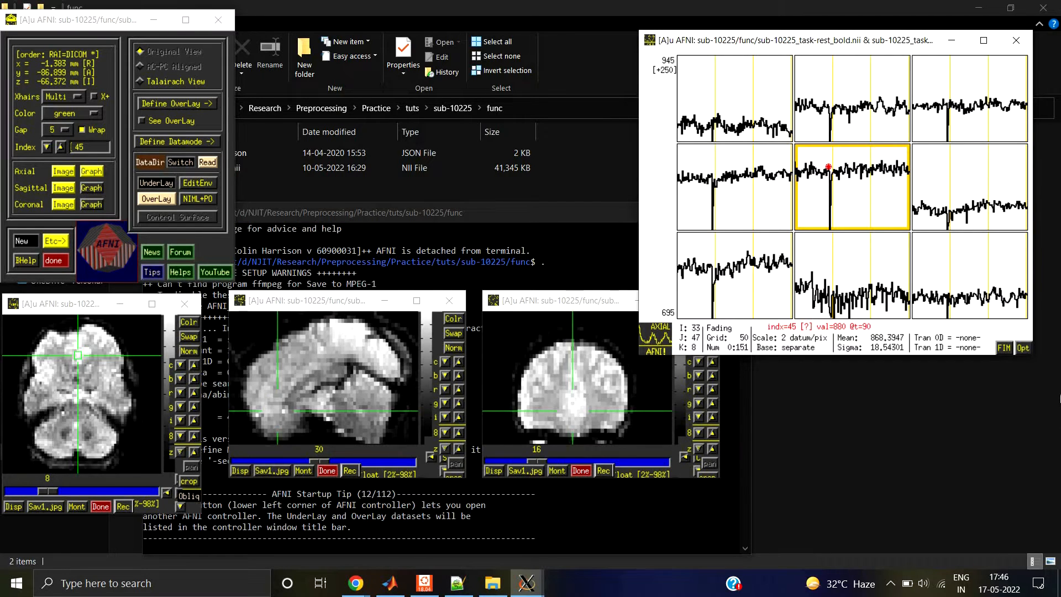
key(Right)
key(Right)
key(Right)
key(Right)
key(Right)
key(Right)
key(Right)
key(Right)
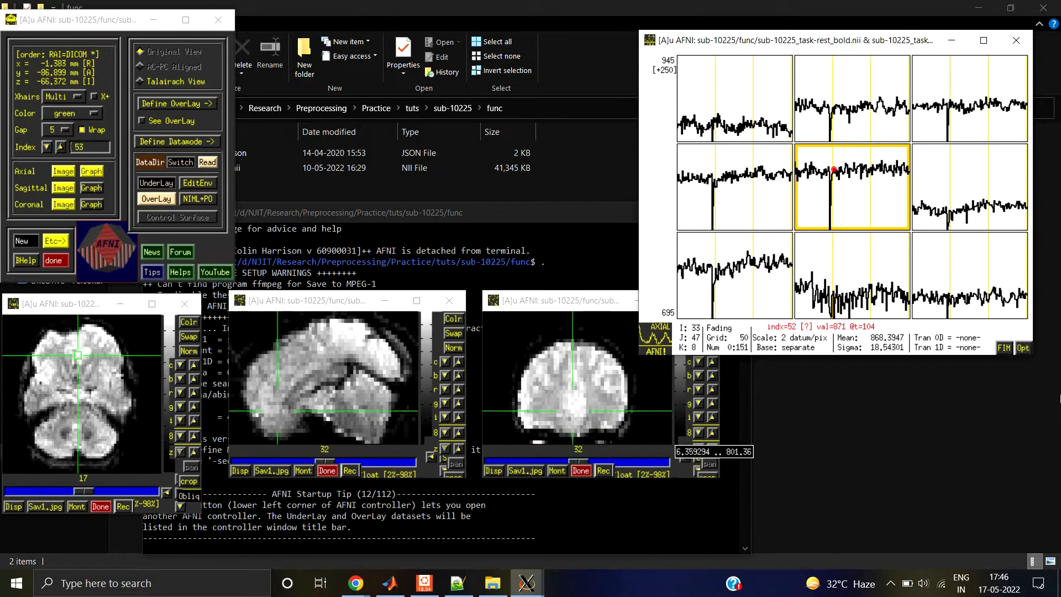
Step: Step back from time point 53 to about 30 and forward to 35, checking the slices before the spike
key(Left)
key(Left)
key(Left)
key(Left)
key(Left)
key(Left)
key(Left)
key(Left)
key(Left)
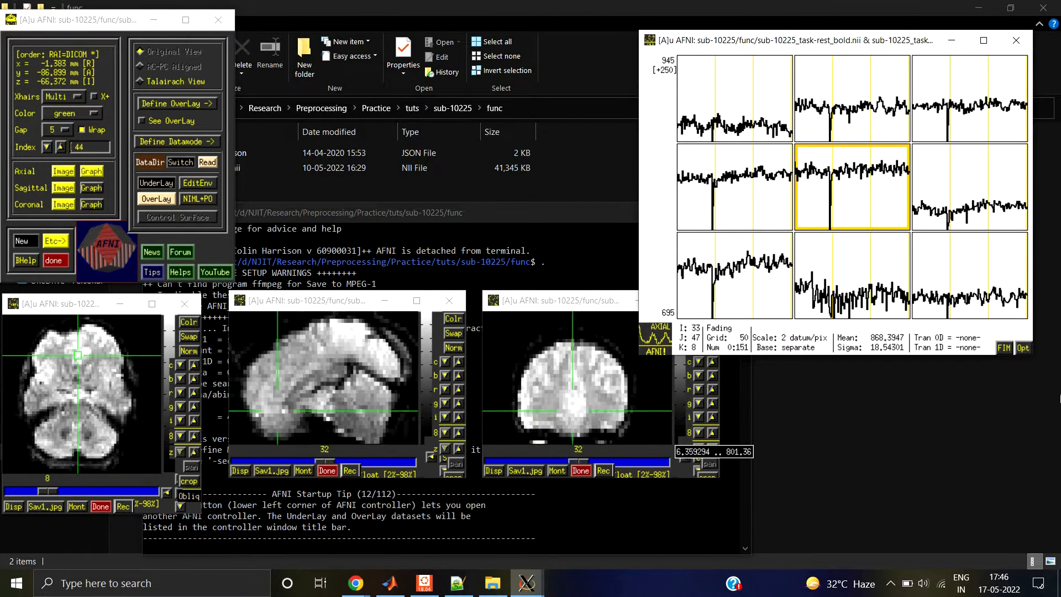
key(Left)
key(Left)
key(Left)
key(Left)
key(Left)
key(Left)
key(Left)
key(Left)
key(Left)
key(Left)
key(Left)
key(Left)
key(Left)
key(Left)
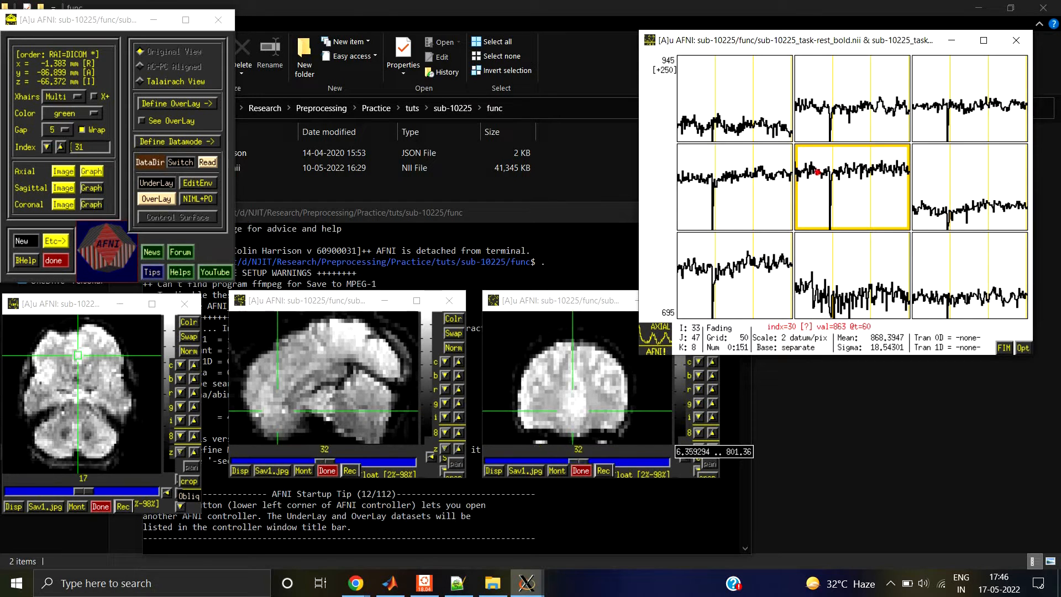
key(Right)
key(Right)
key(Right)
key(Right)
key(Right)
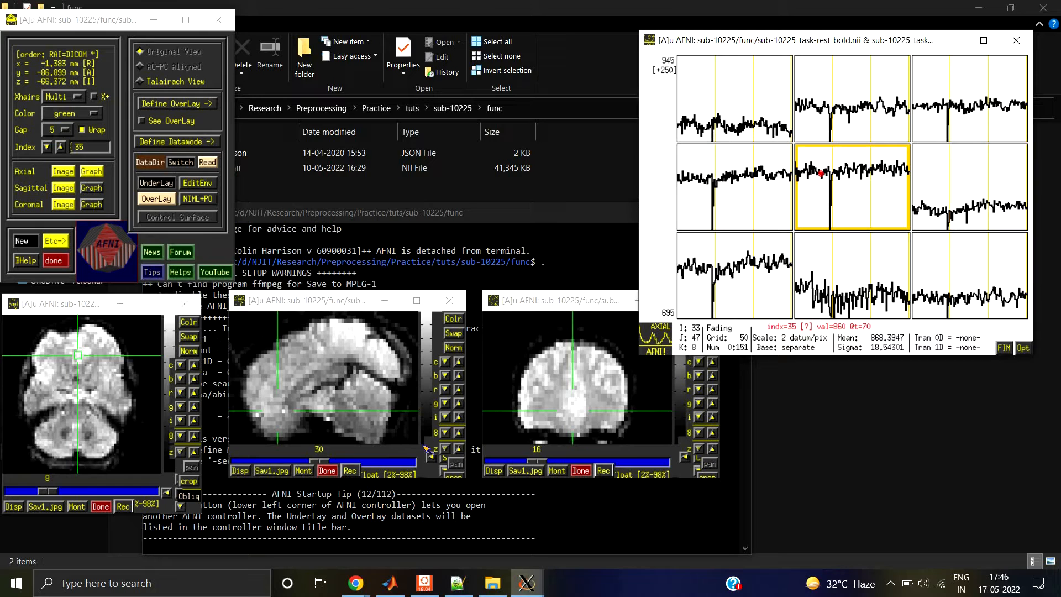
Step: Jump to the spike in the centre voxel's graph and step back and forth between time points 46 and 48, comparing the slices
click(827, 172)
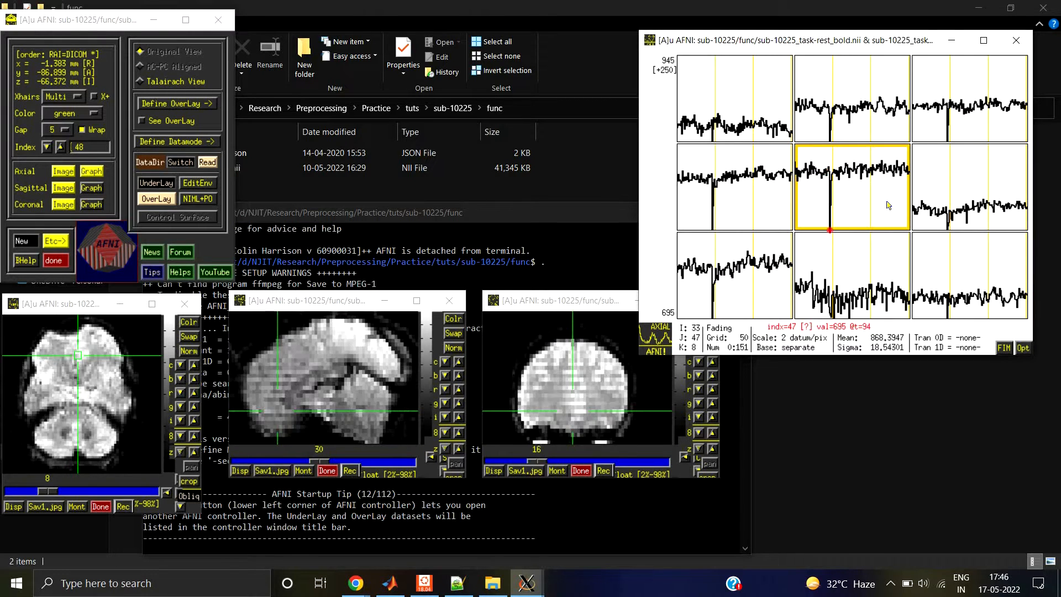
key(Left)
key(Left)
key(Left)
key(Left)
key(Left)
key(Right)
key(Right)
key(Right)
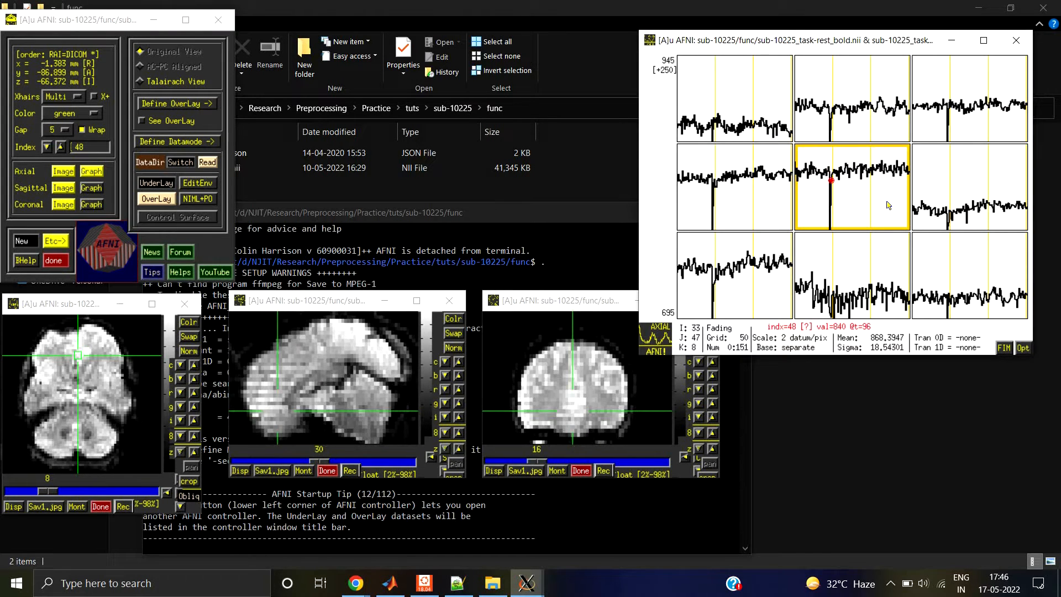
key(Left)
key(Left)
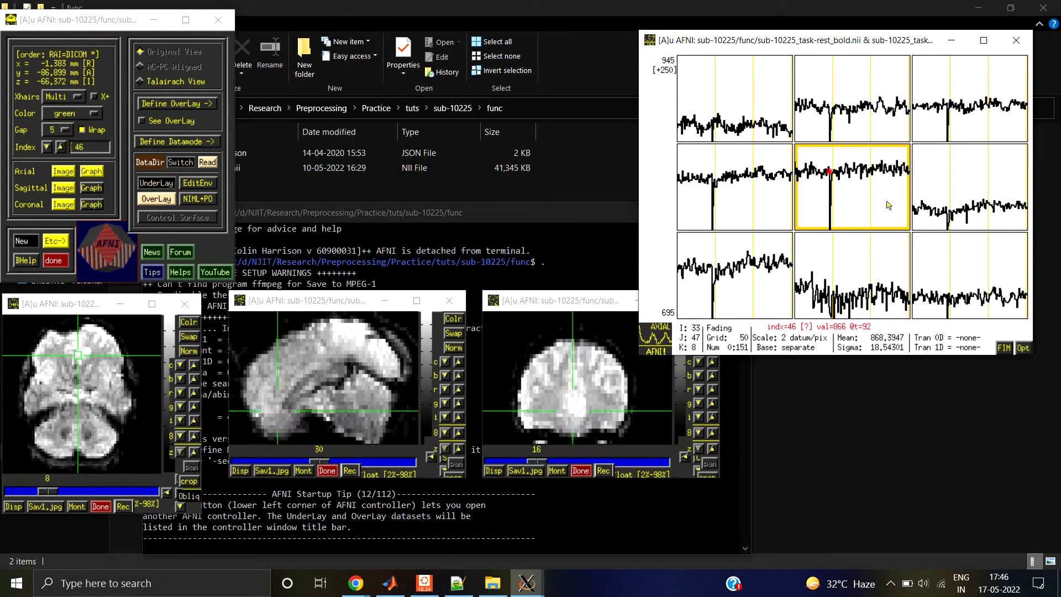
key(Right)
key(Right)
key(Left)
key(Left)
Step: Switch to MATLAB, run spm fmri in the Command Window and enlarge that window
click(388, 590)
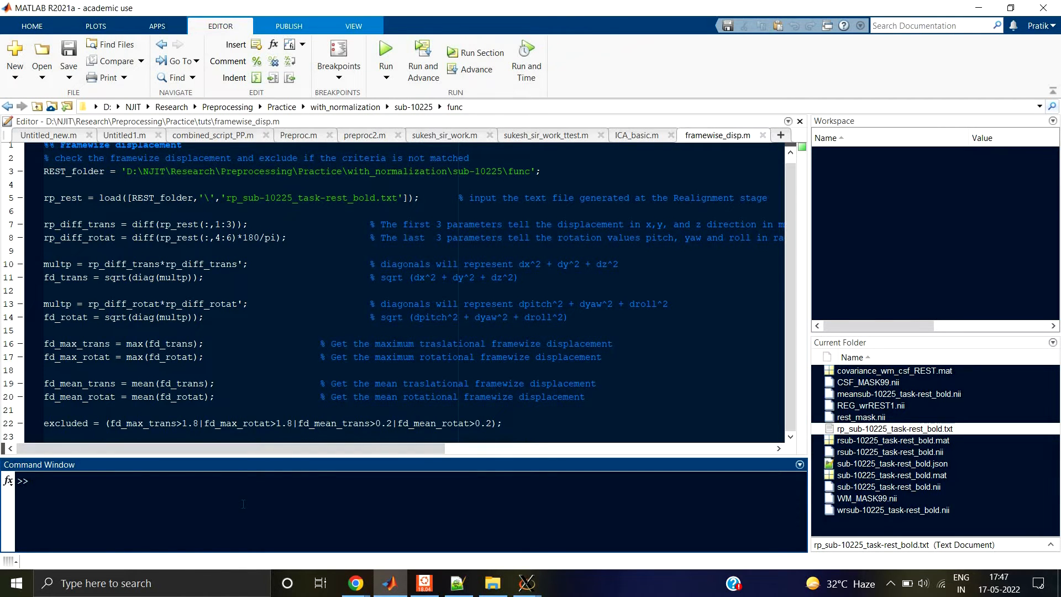
text(spm fmri)
key(Return)
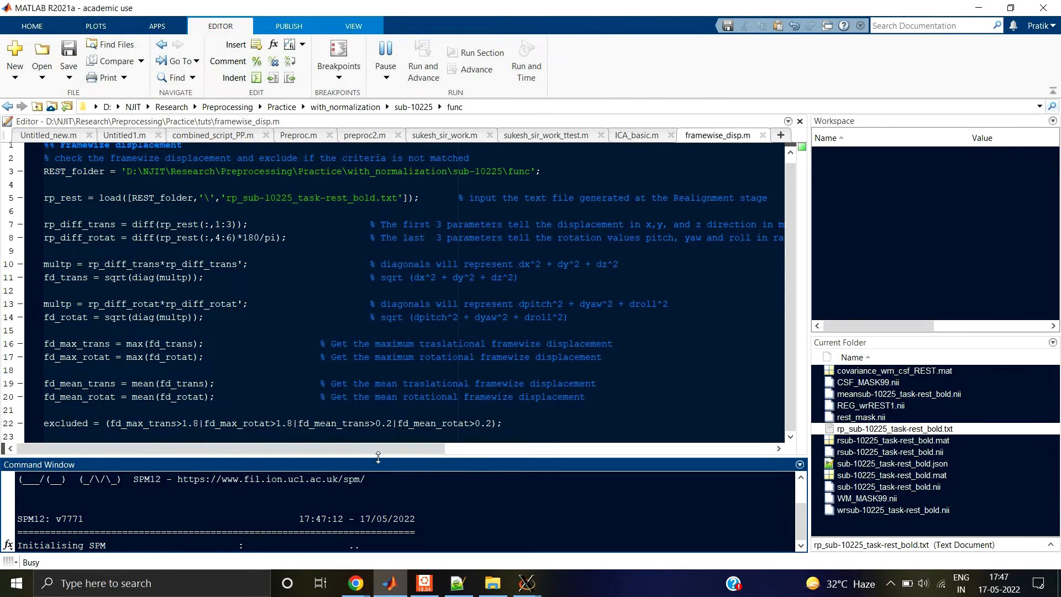
drag(379, 455, 386, 421)
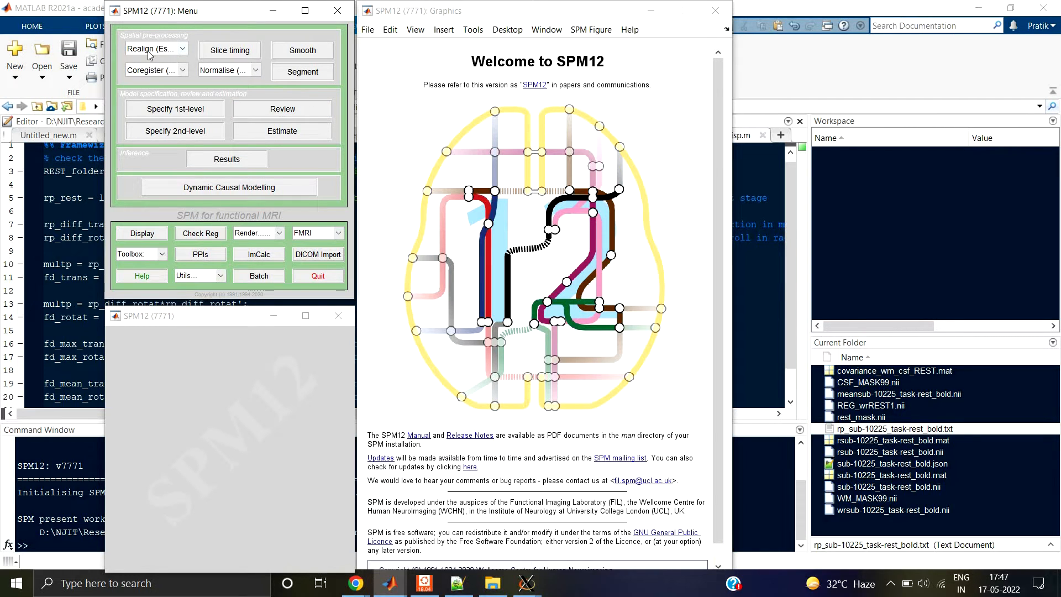
Step: Open the Realign (Est & Res) module in the SPM12 batch editor
click(183, 50)
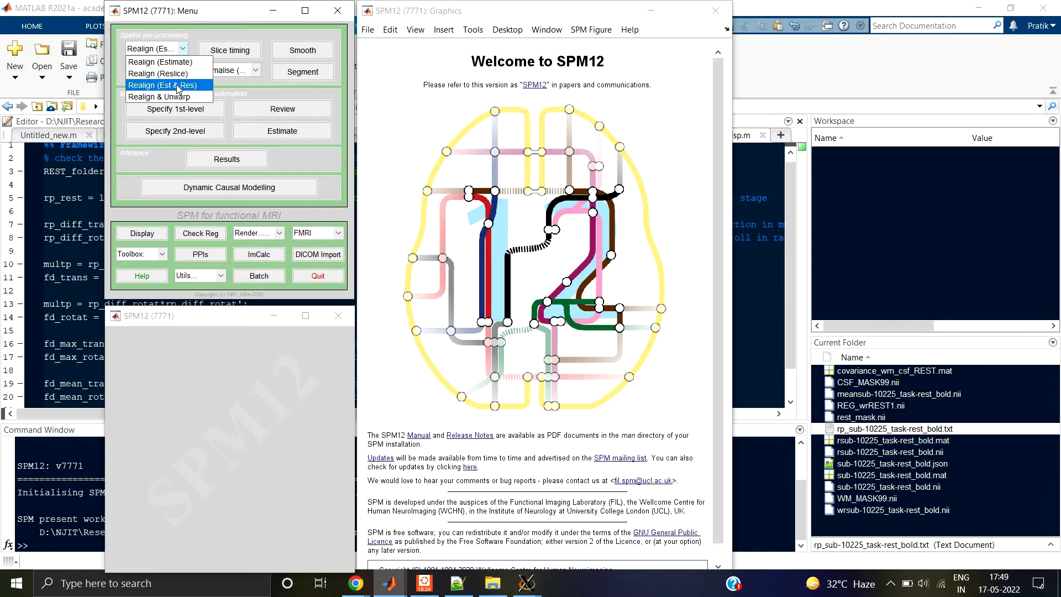
click(182, 87)
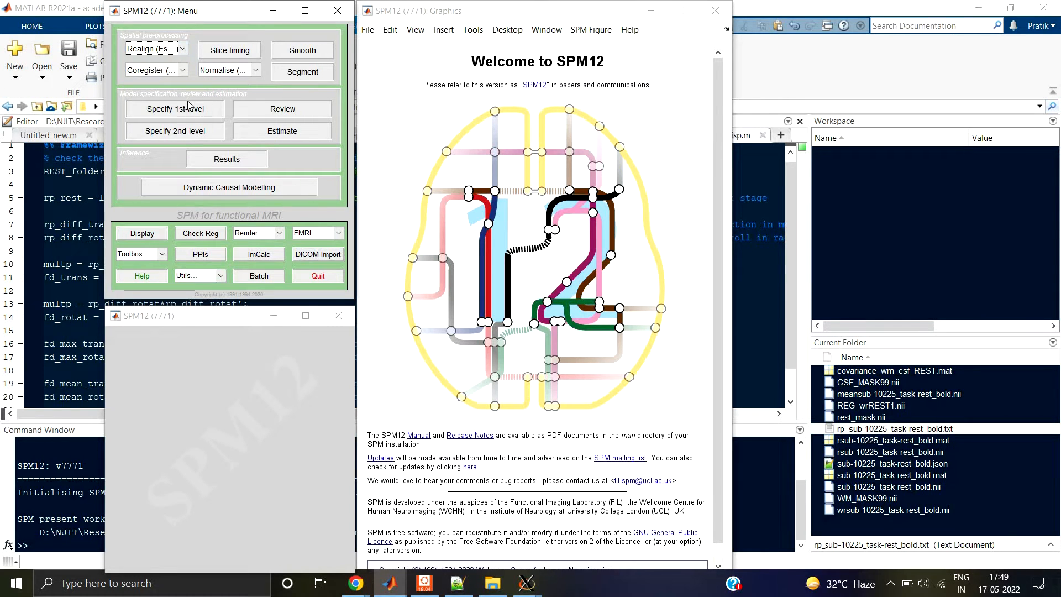
click(190, 107)
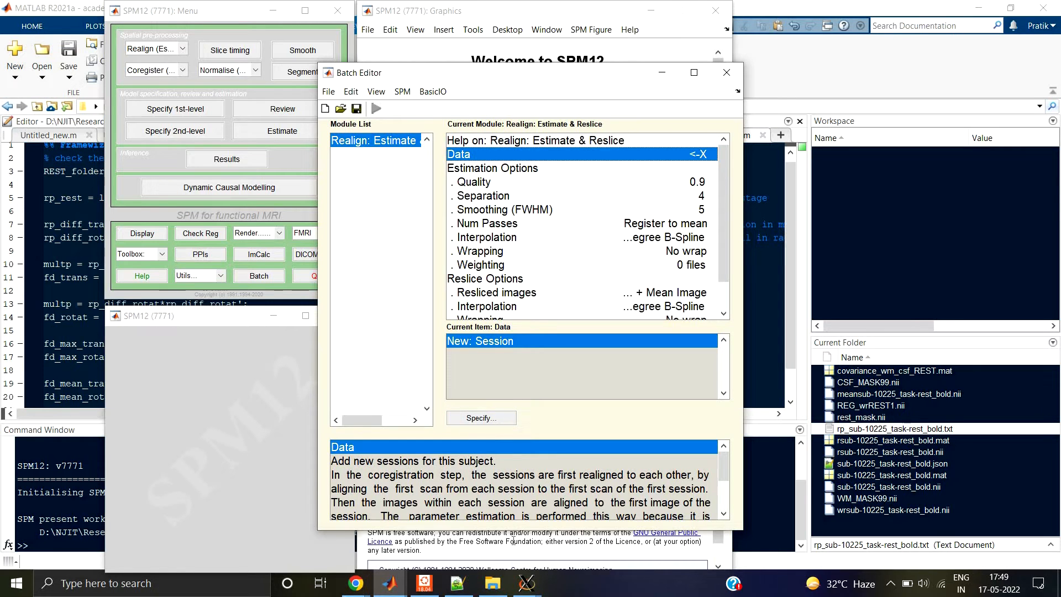
Step: Bring the AFNI controller, the axial, sagittal and coronal image windows and the time-series graph back in front of SPM
click(530, 591)
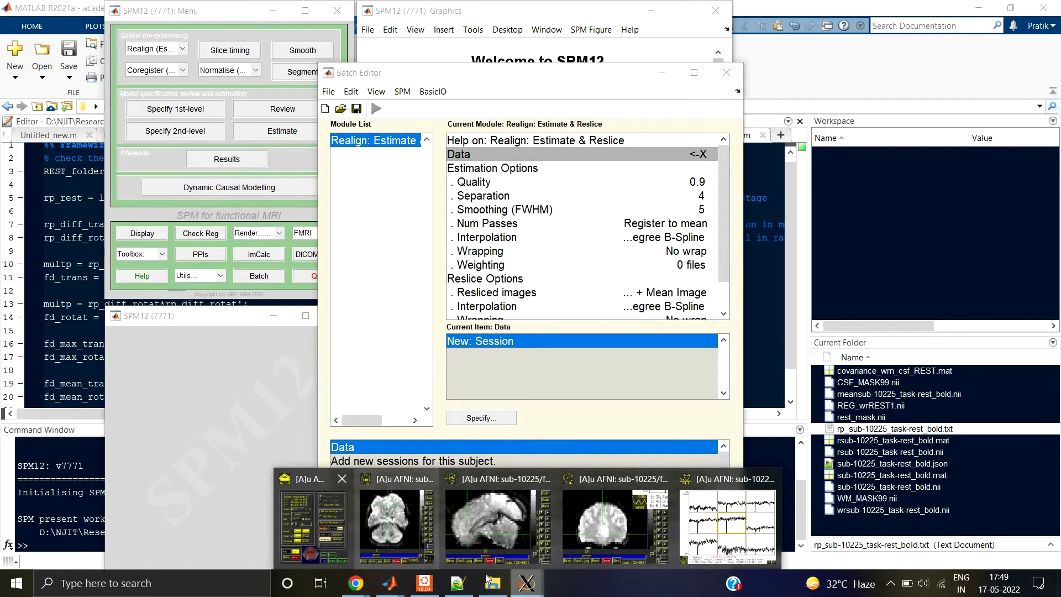
click(343, 522)
click(540, 589)
click(434, 536)
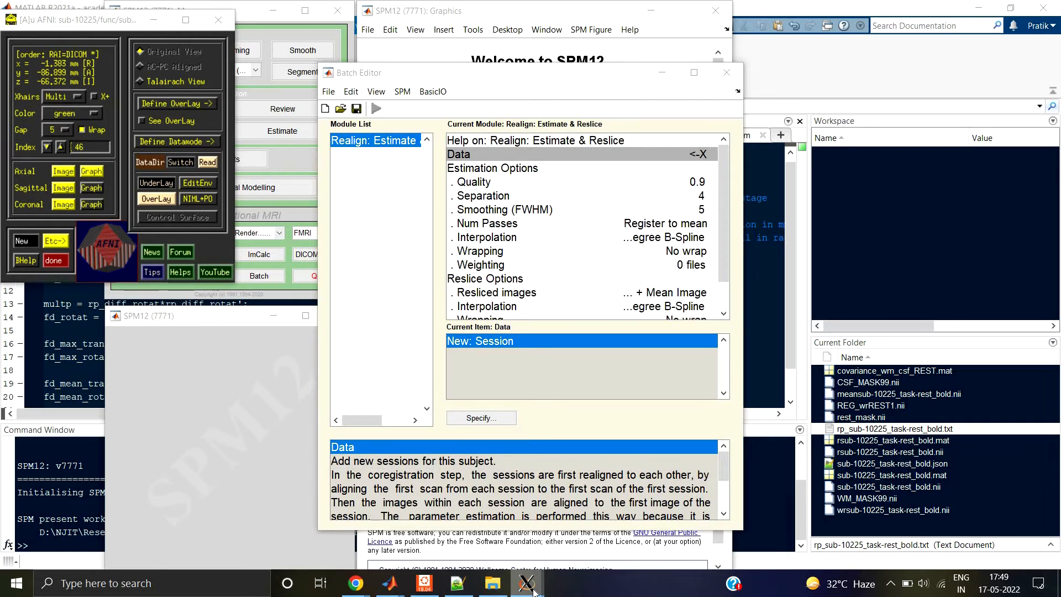
click(527, 583)
click(497, 519)
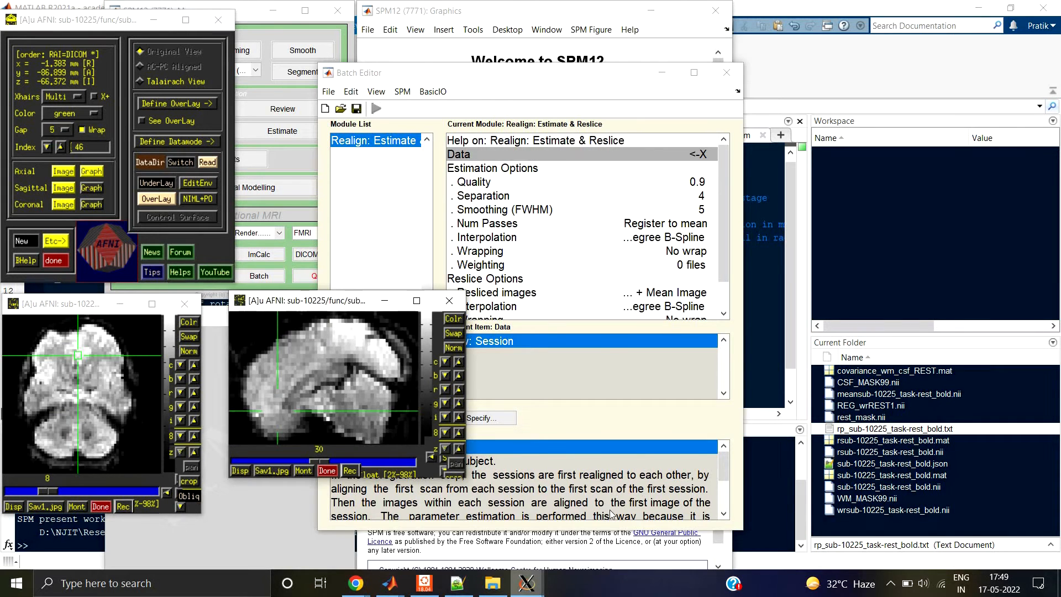
click(526, 583)
click(614, 523)
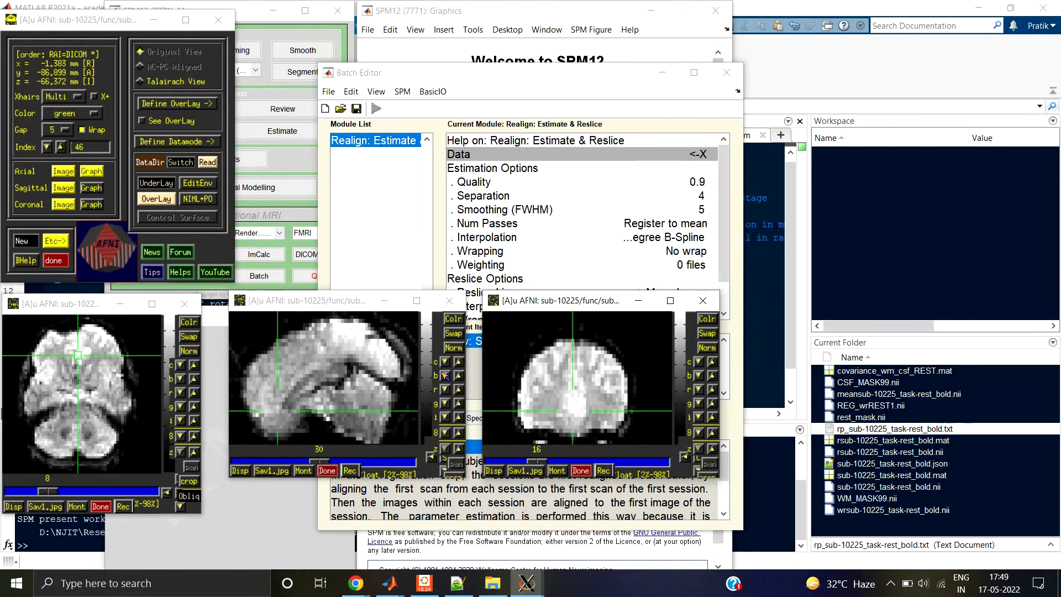
click(92, 171)
mouse_move(527, 583)
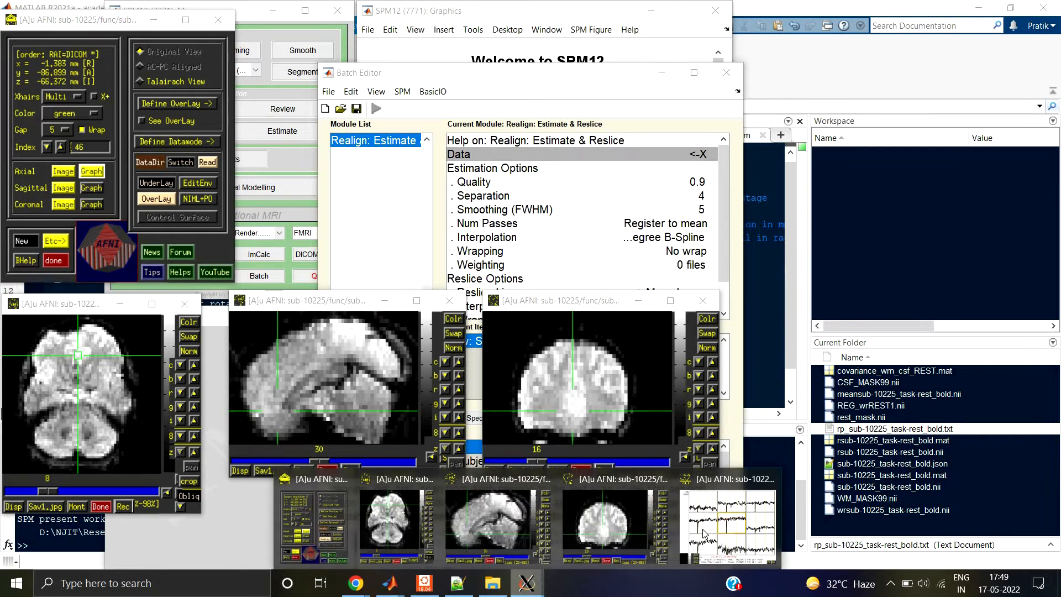
click(704, 535)
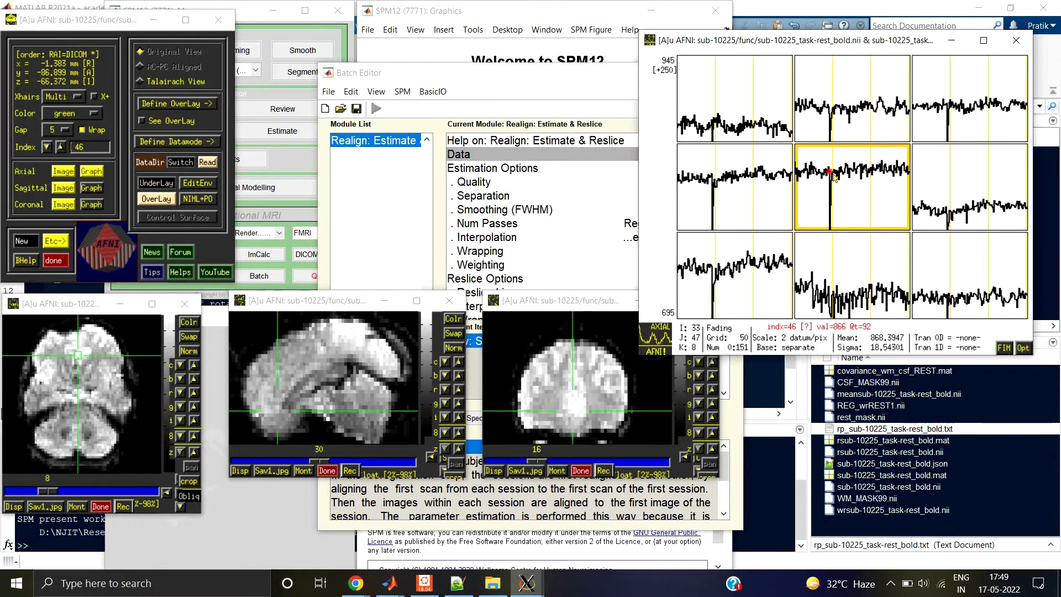
Step: Jump near the end of the time series, step forward to index 151, and go to the first and last volumes to compare them
click(909, 173)
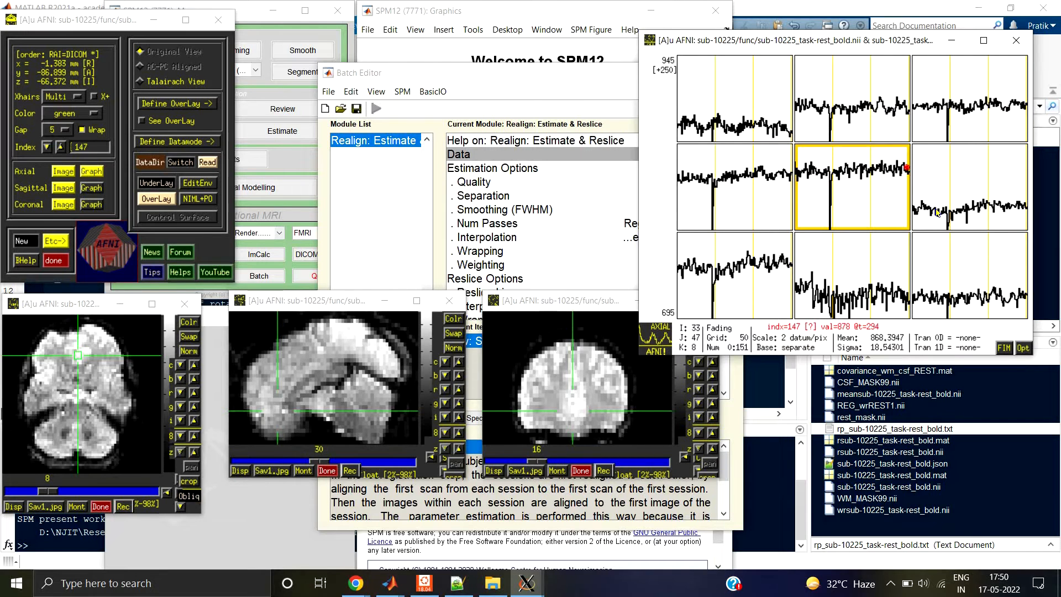
key(Right)
key(Right)
key(Right)
key(Right)
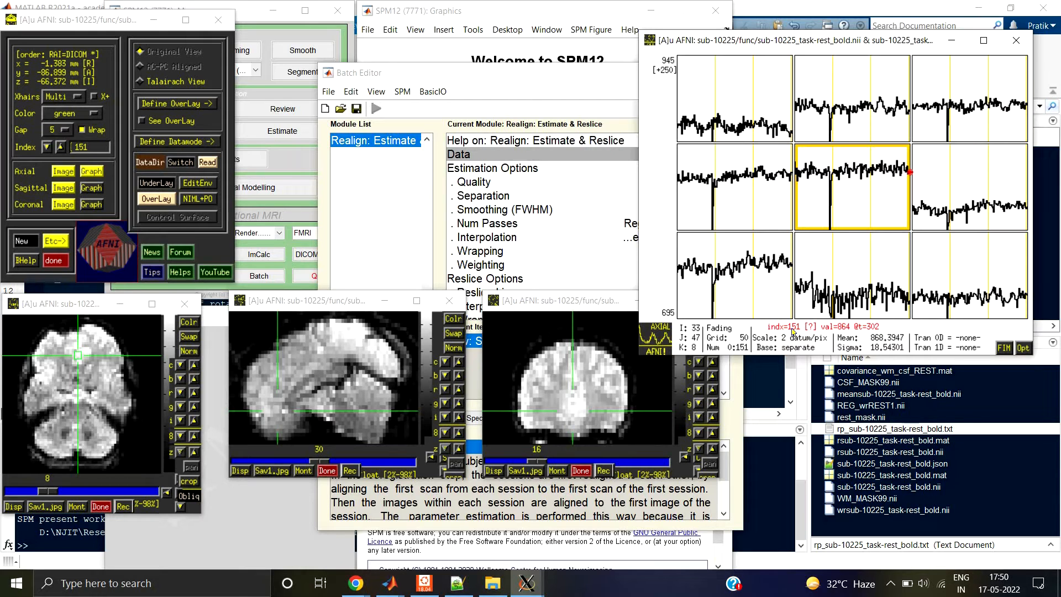
key(1)
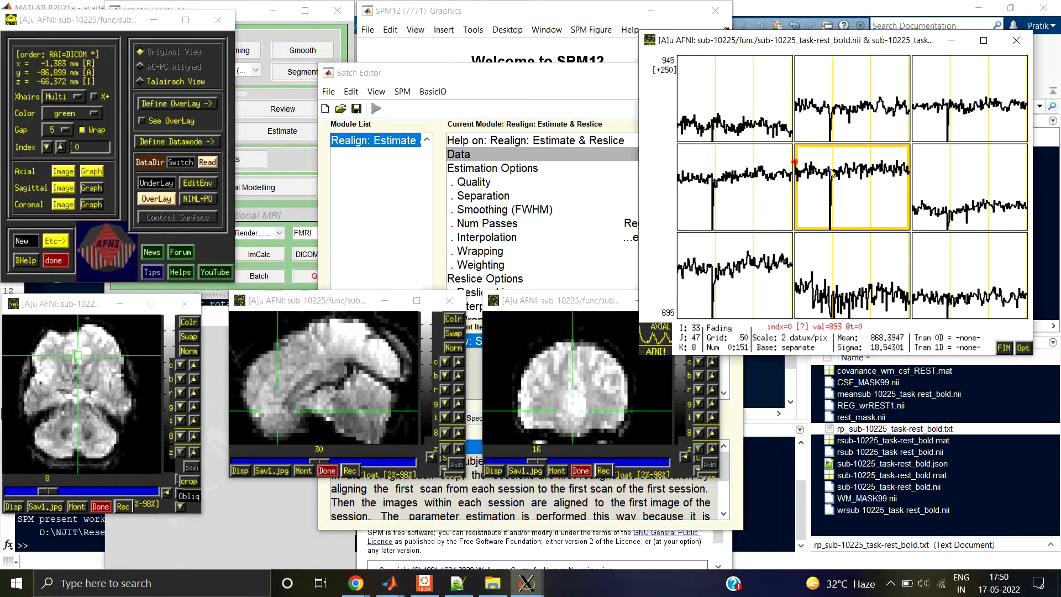
key(l)
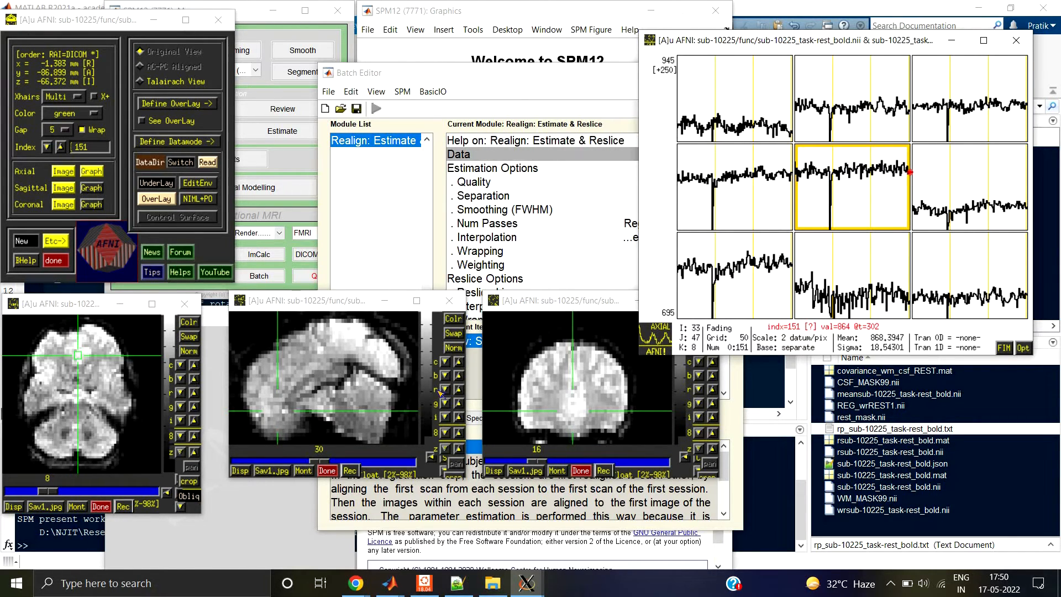
Step: Move the AFNI time-series graph clear of the Batch Editor and add a new session to the Realign module's Data
drag(733, 41, 766, 42)
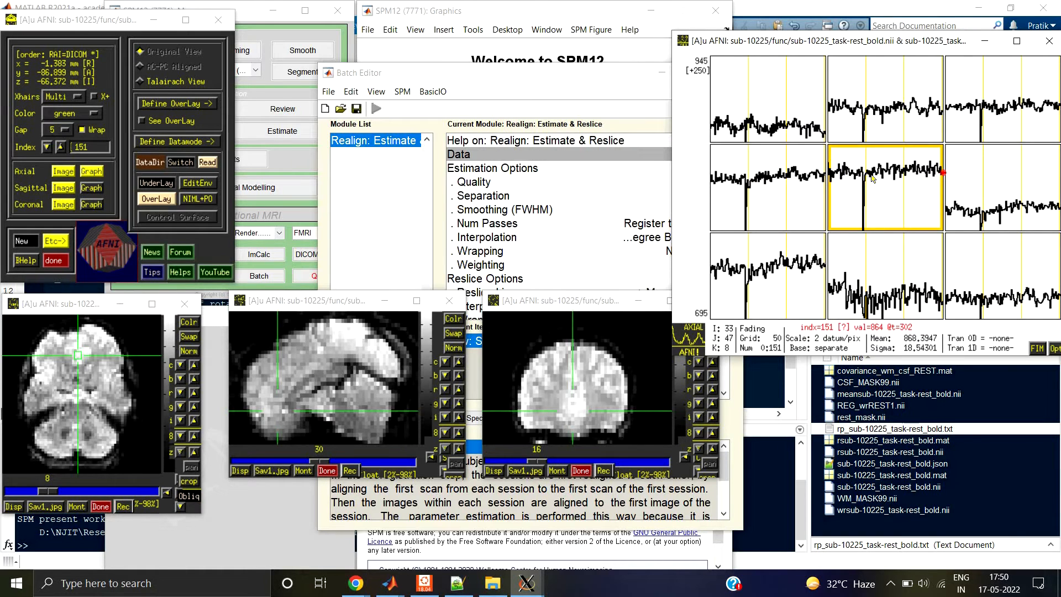
drag(796, 50, 791, 279)
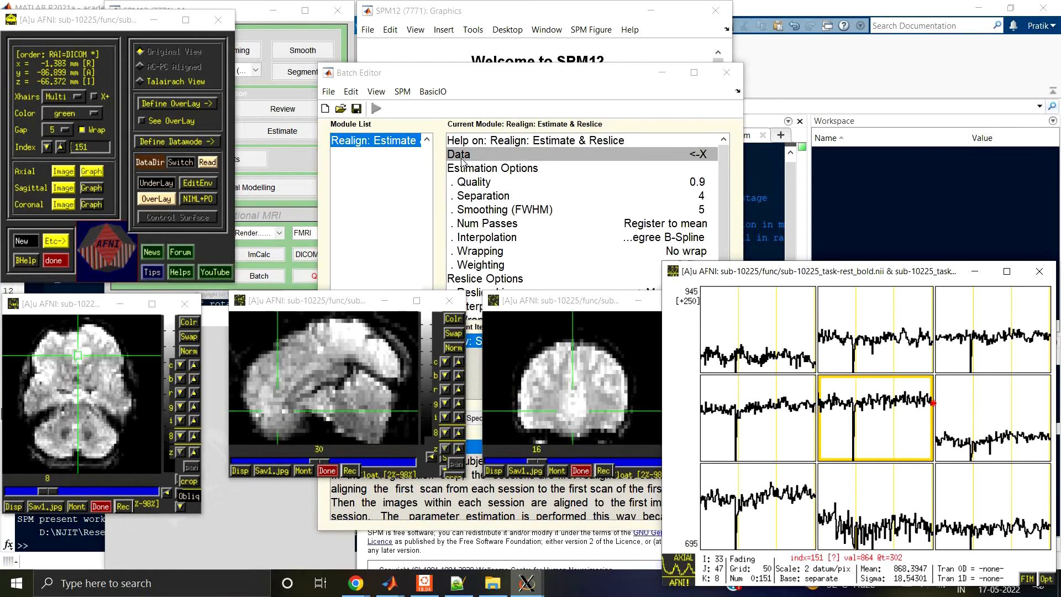
click(479, 156)
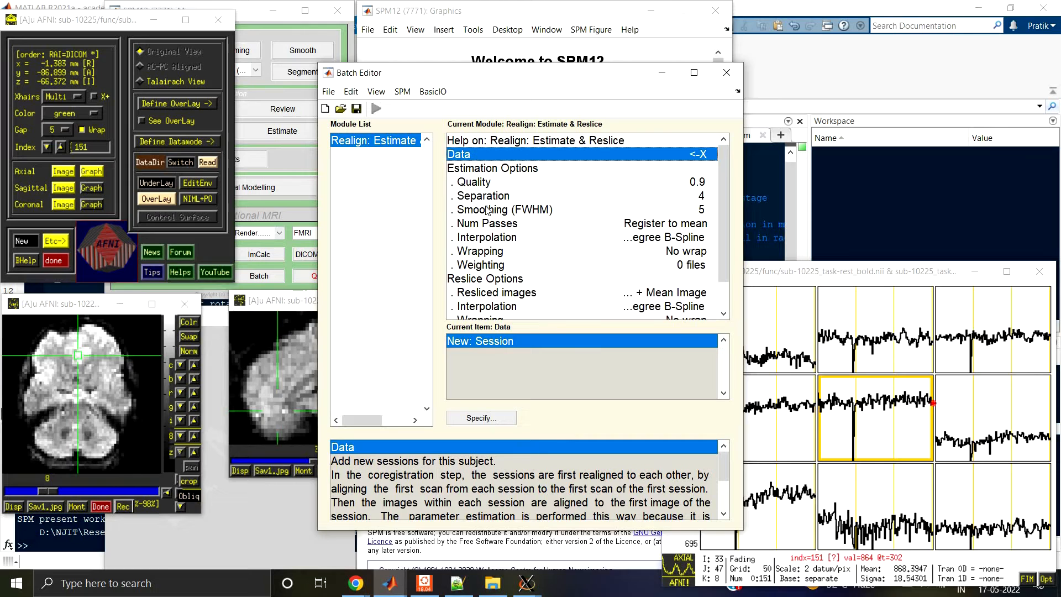
double_click(494, 345)
click(478, 170)
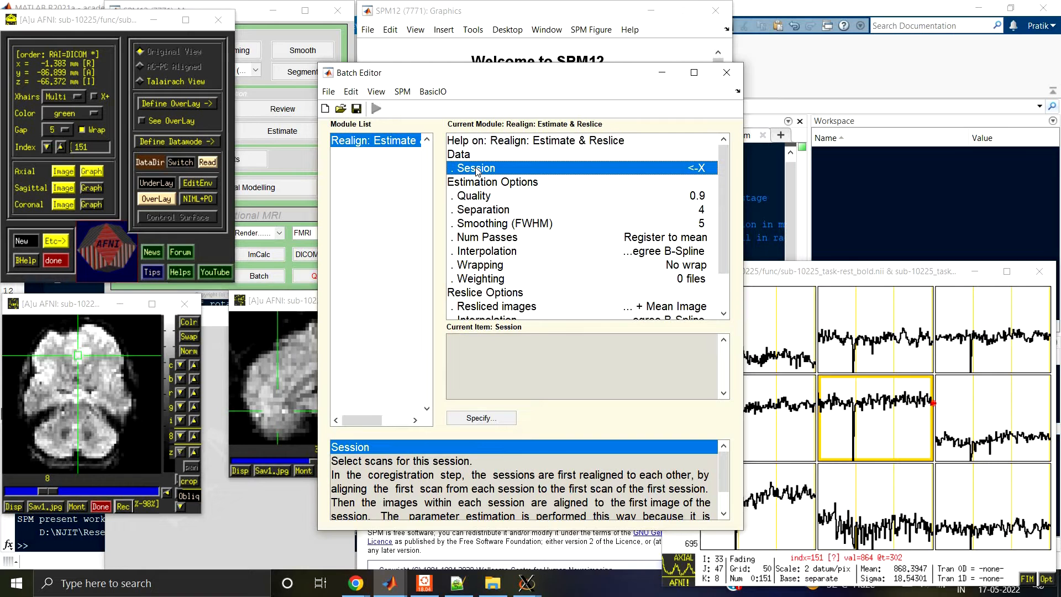
Step: Open the session's scan selection and browse to the folder D:\NJIT\Research\Preprocessing\Practice\tuts\sub-10225\func
double_click(477, 171)
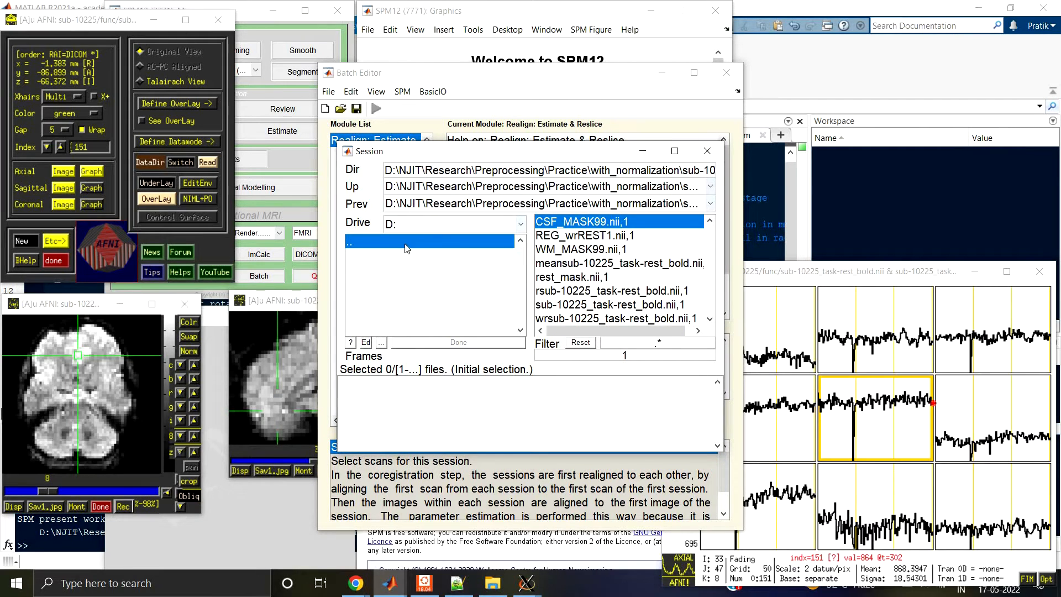
double_click(411, 244)
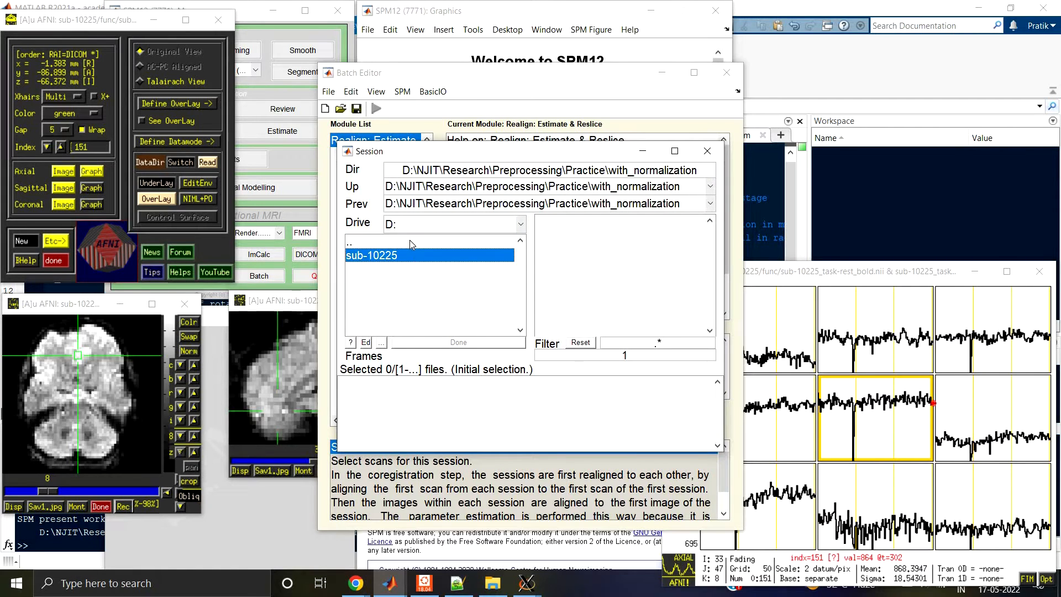
double_click(412, 244)
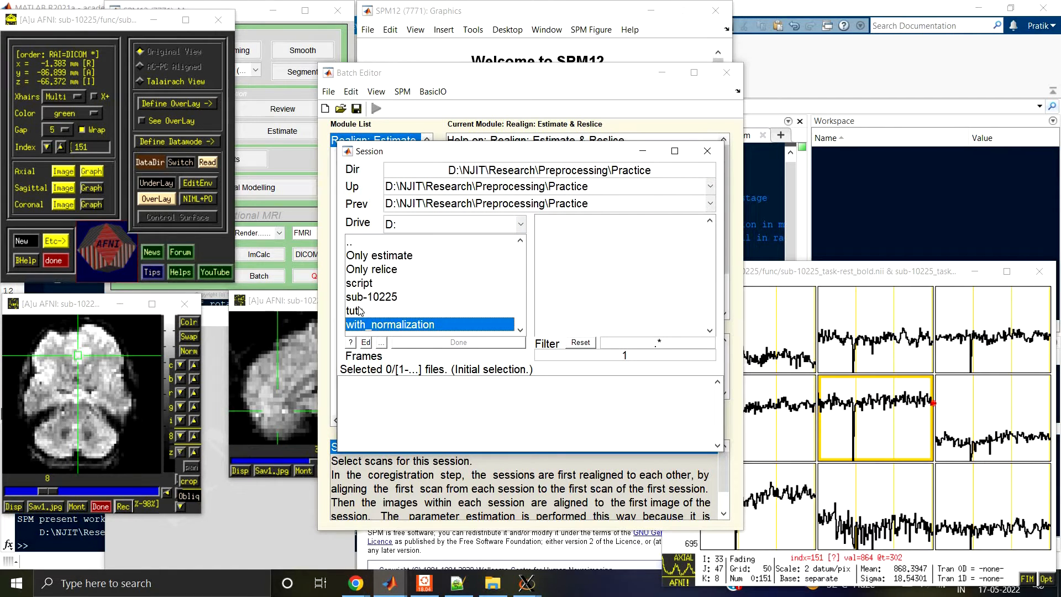
double_click(359, 311)
double_click(362, 256)
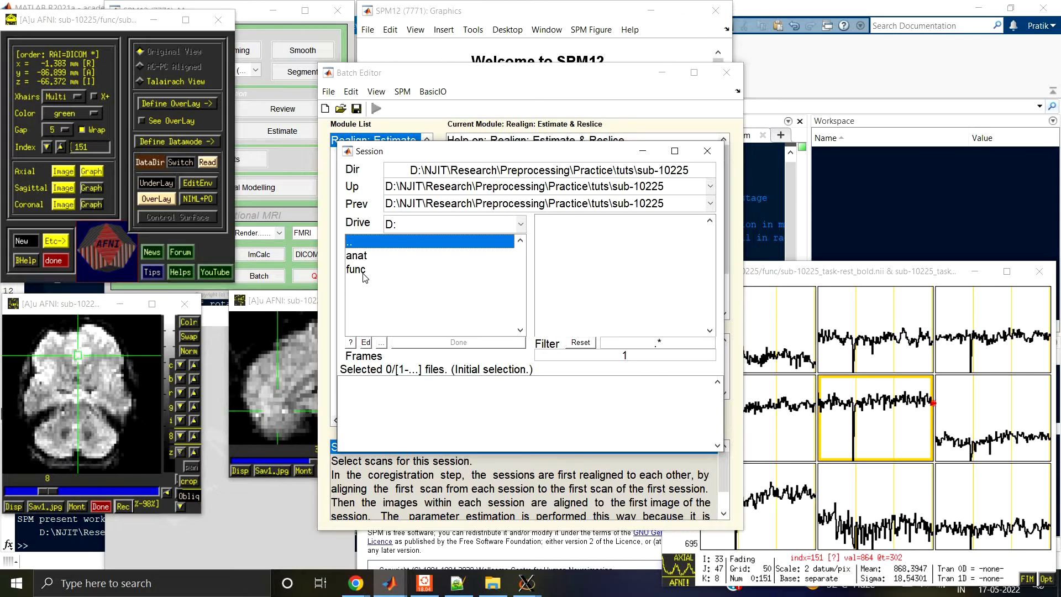
double_click(364, 275)
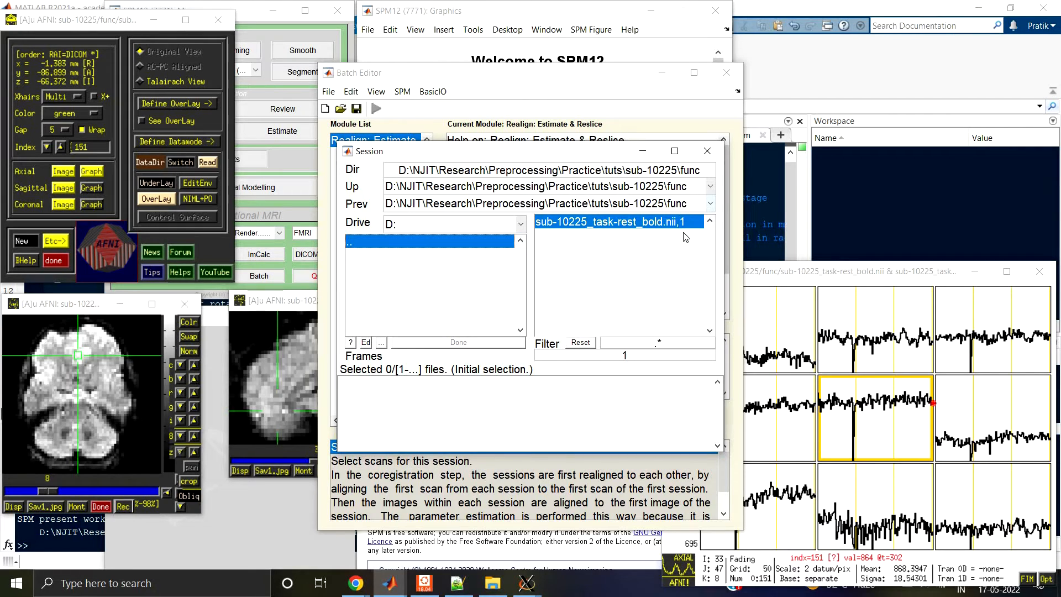
click(672, 293)
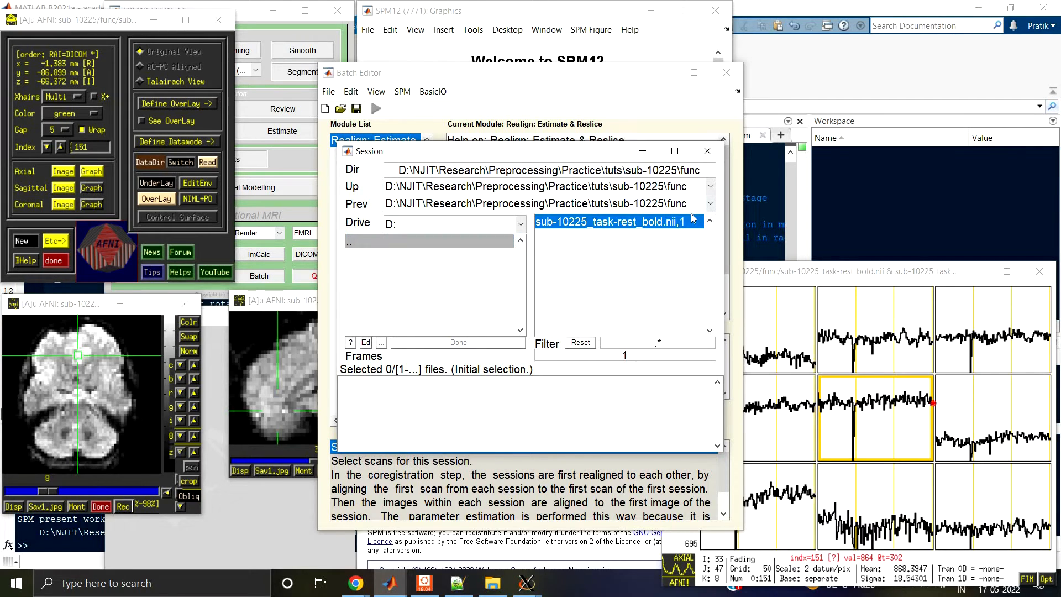
Step: Set the frames to 1:200 to list the individual volumes of sub-10225_task-rest_bold.nii
click(683, 359)
text(:200)
key(Return)
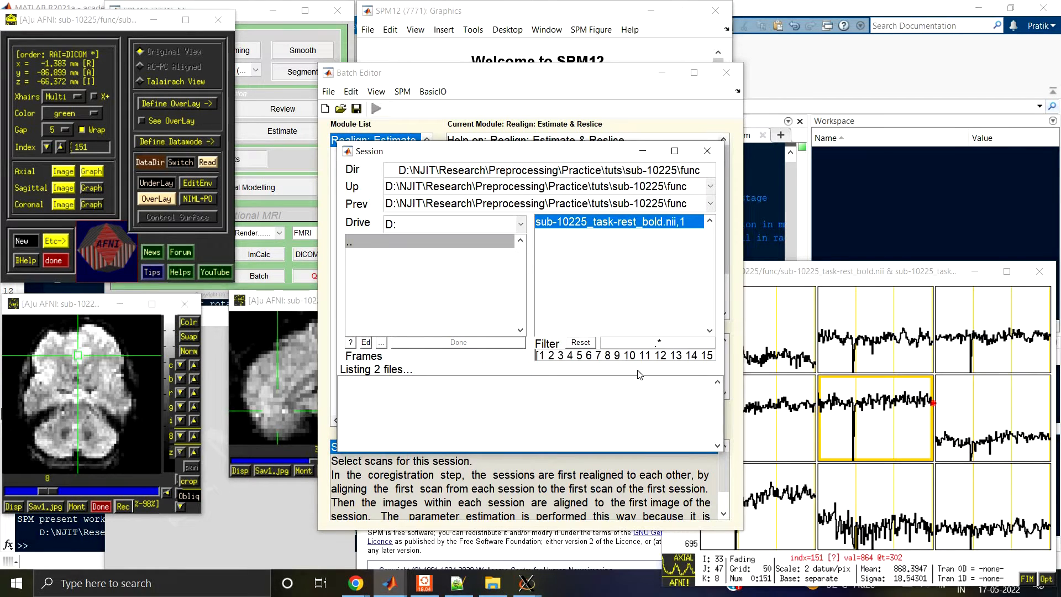
Step: Look through the listed volumes of sub-10225_task-rest_bold.nii, select all of them and accept them as the session's scans
scroll(637, 269, down, 20)
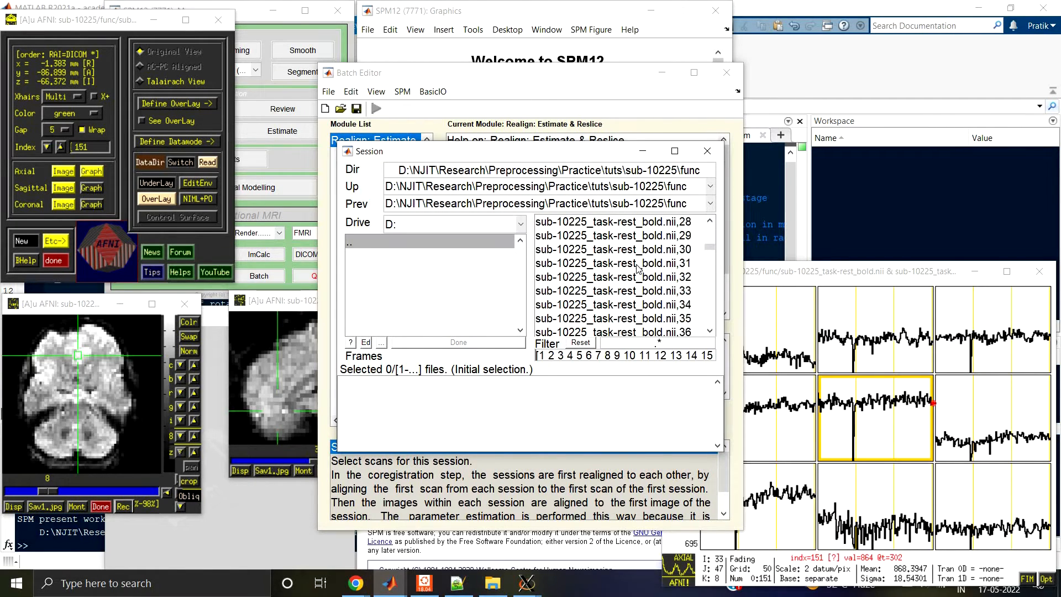
scroll(637, 269, down, 4)
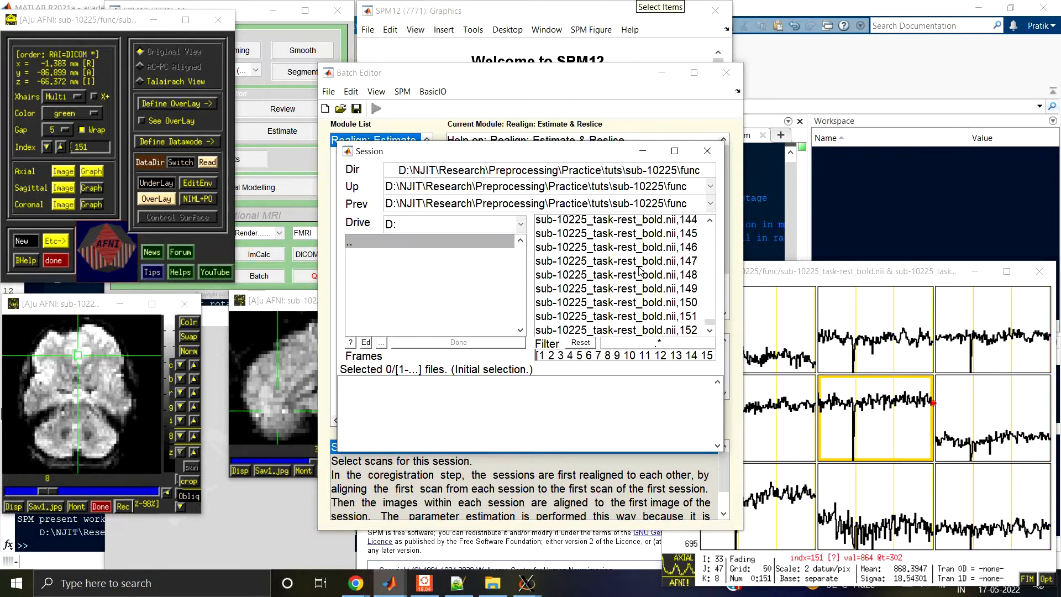
scroll(638, 269, up, 20)
scroll(639, 269, up, 20)
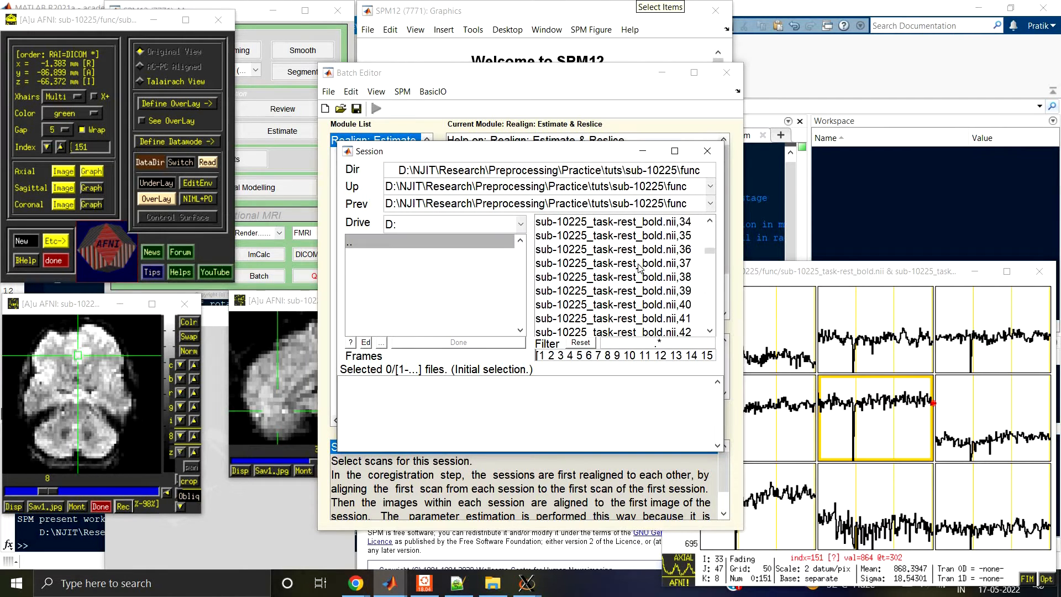
click(642, 224)
right_click(645, 225)
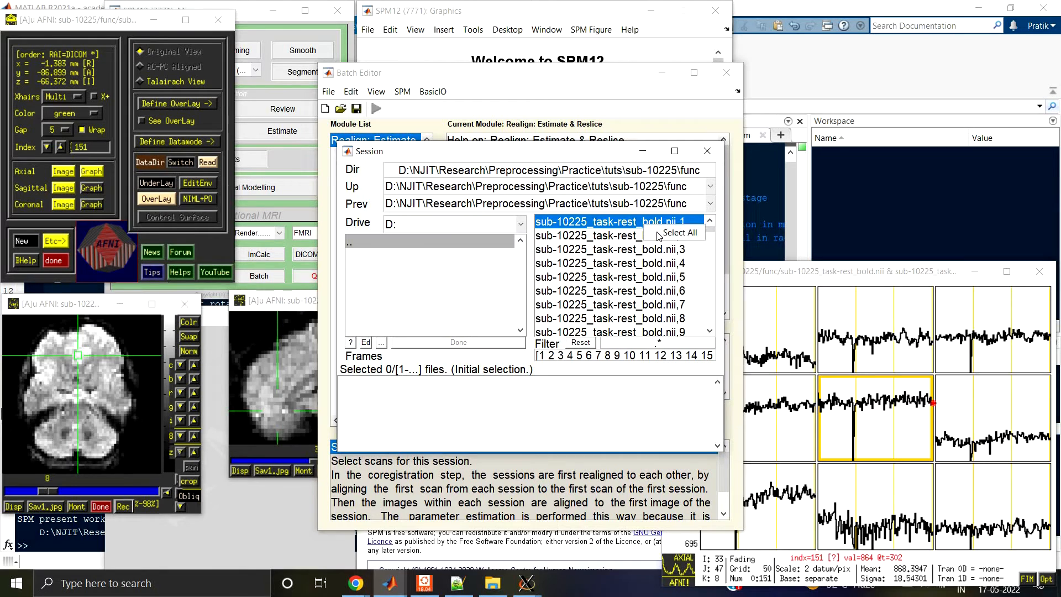
click(659, 233)
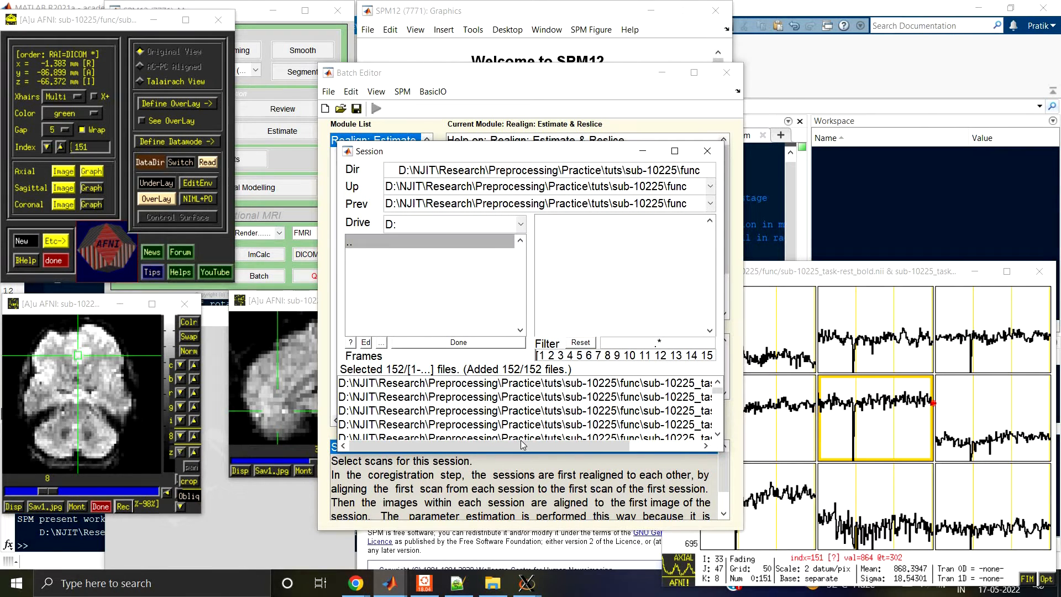
click(472, 343)
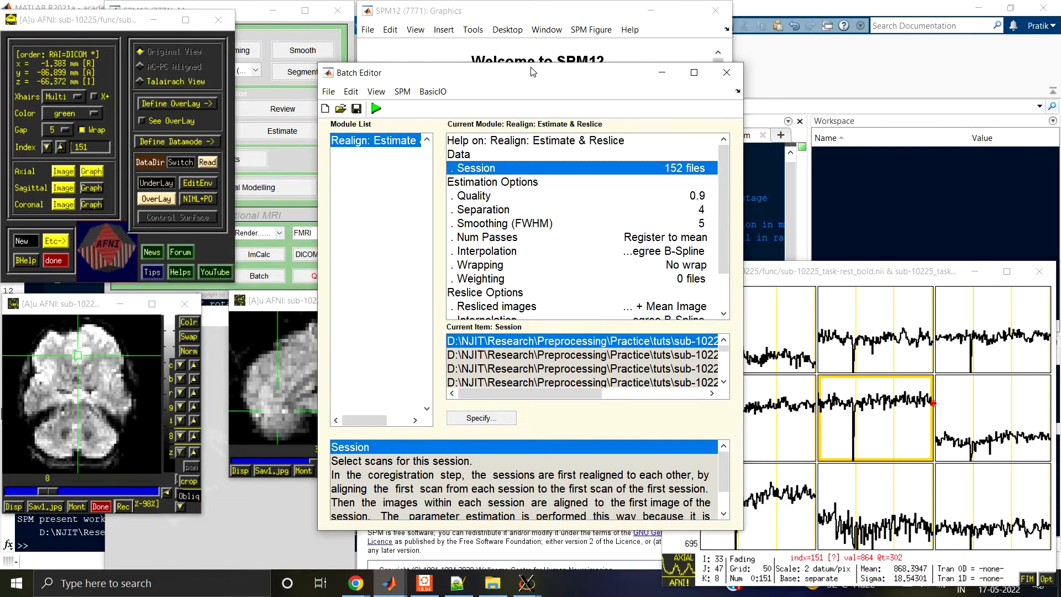
Step: Reposition the Batch Editor and review the Quality, Separation and Smoothing (FWHM) estimation options with their help text
drag(534, 73, 457, 41)
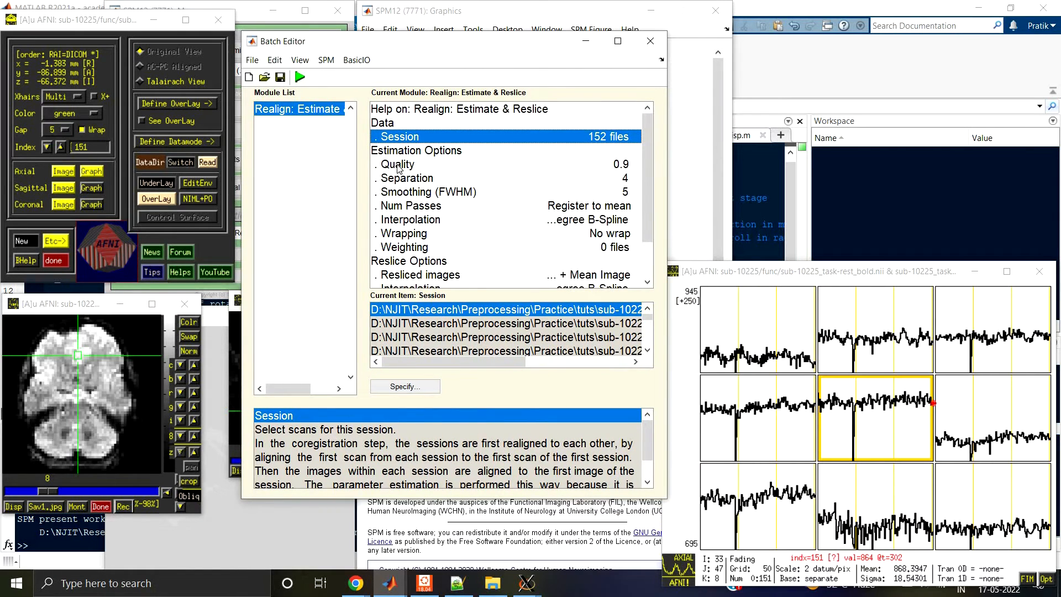
click(399, 165)
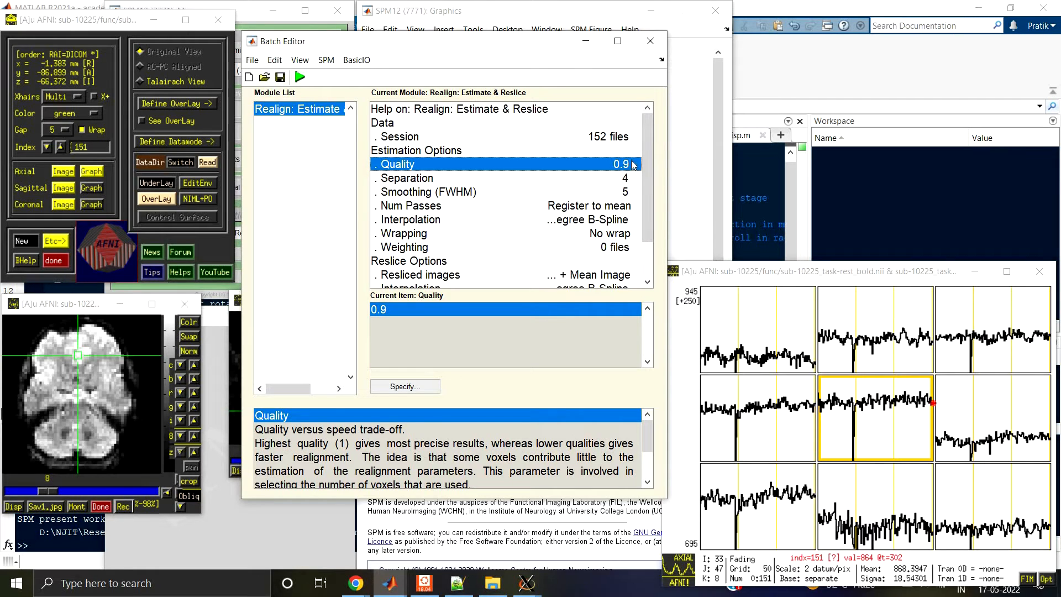
click(406, 179)
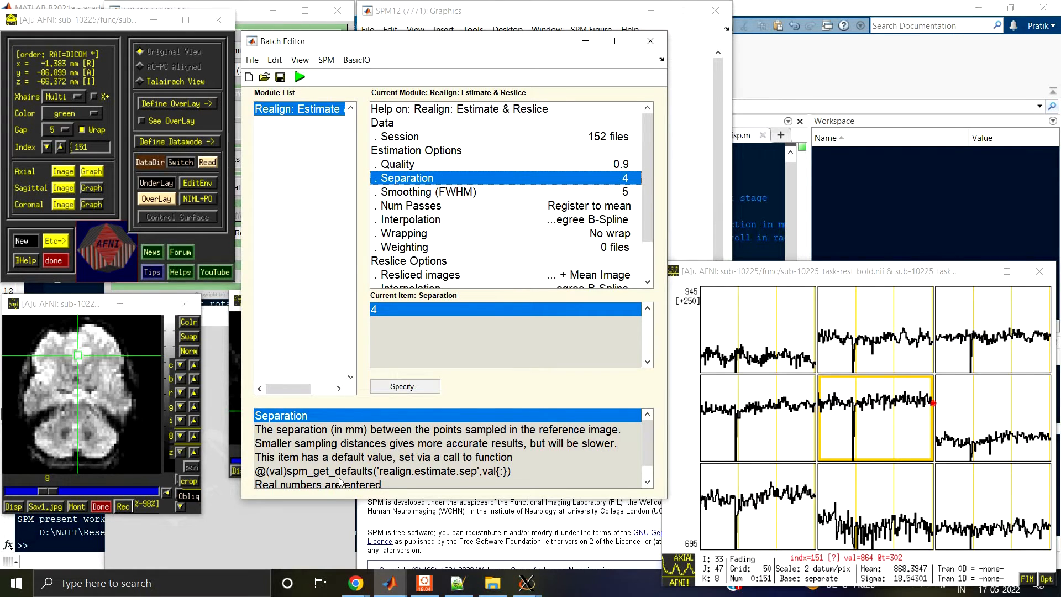
scroll(336, 468, down, 1)
scroll(338, 467, up, 1)
click(417, 193)
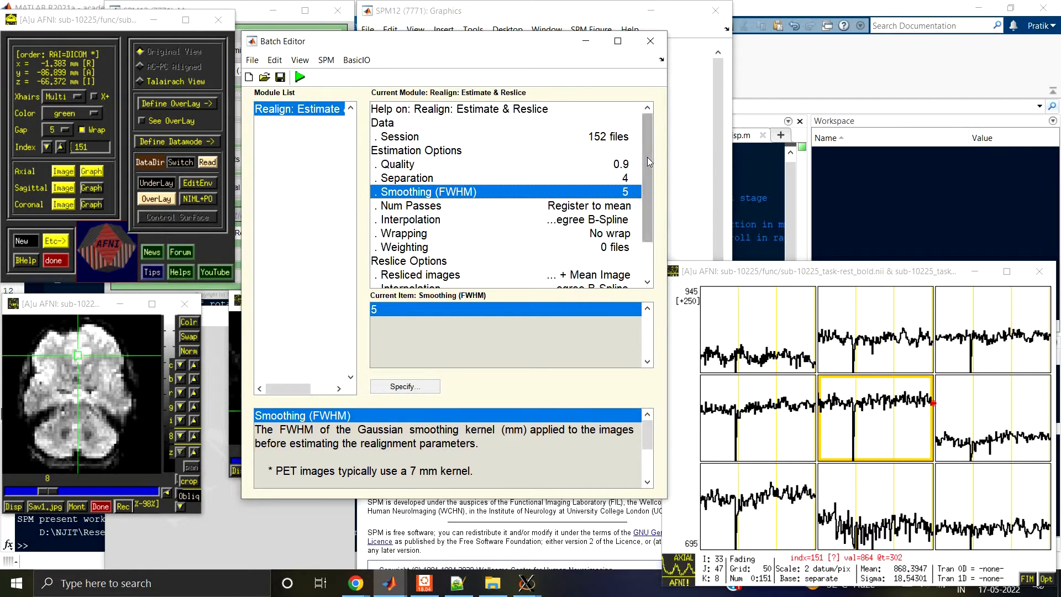
drag(647, 162, 646, 183)
Step: Review the Num Passes, Interpolation, Wrapping and Weighting choices under Estimation Options
click(400, 207)
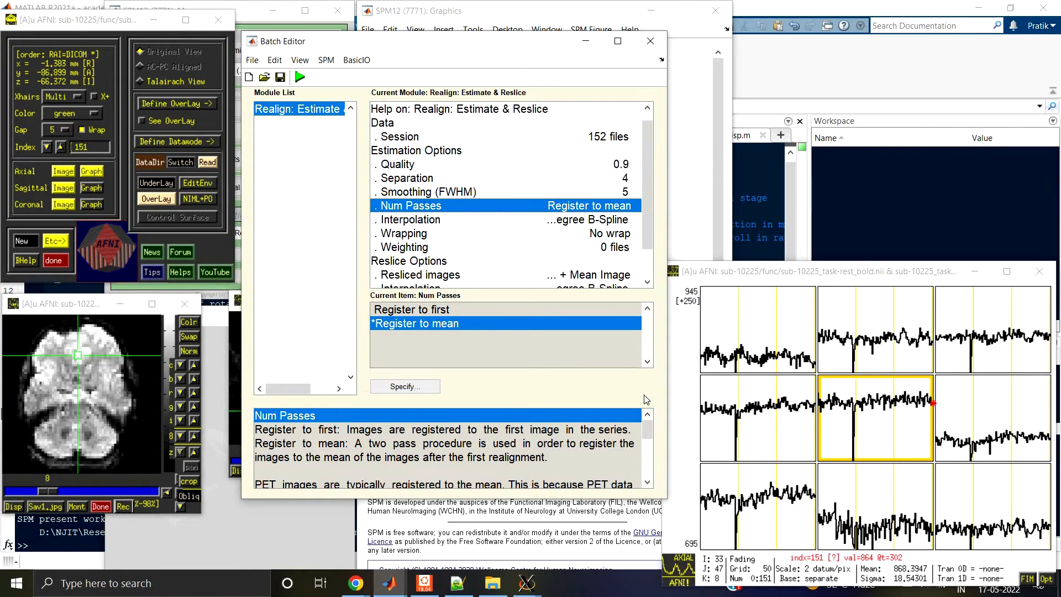
click(428, 220)
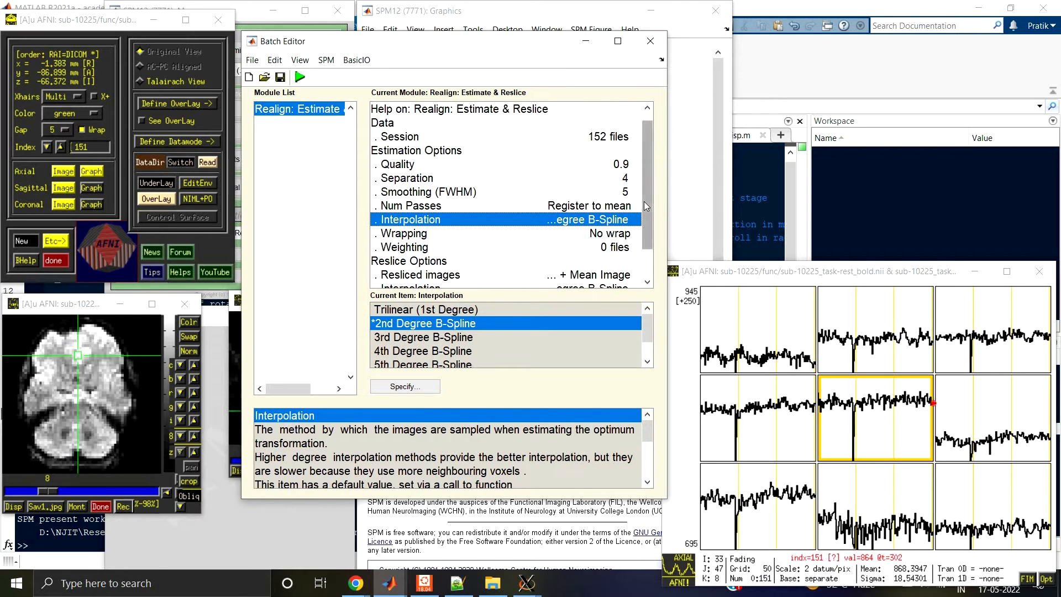
scroll(644, 201, down, 3)
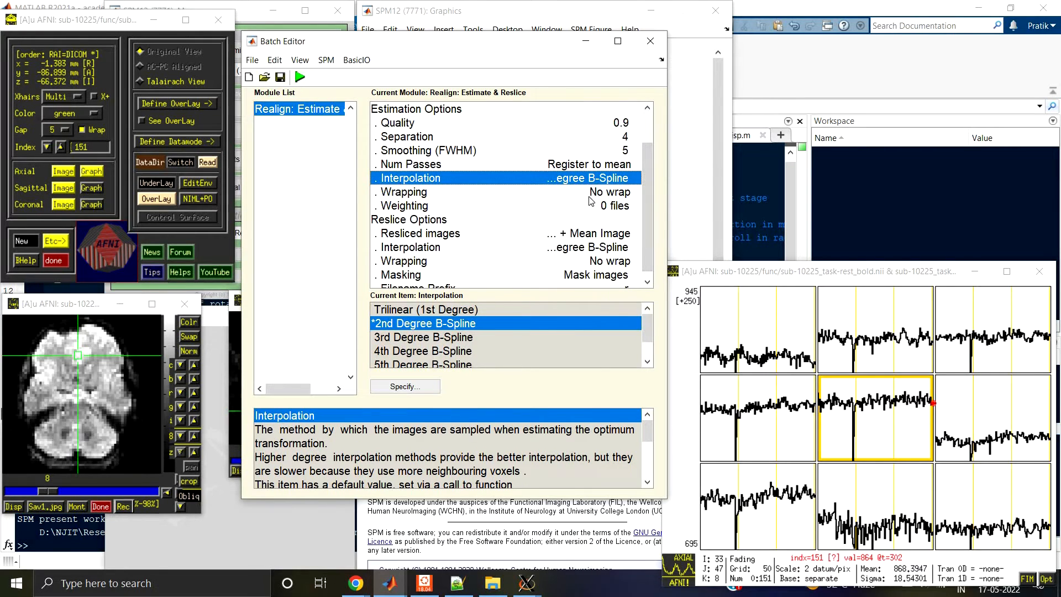
click(590, 195)
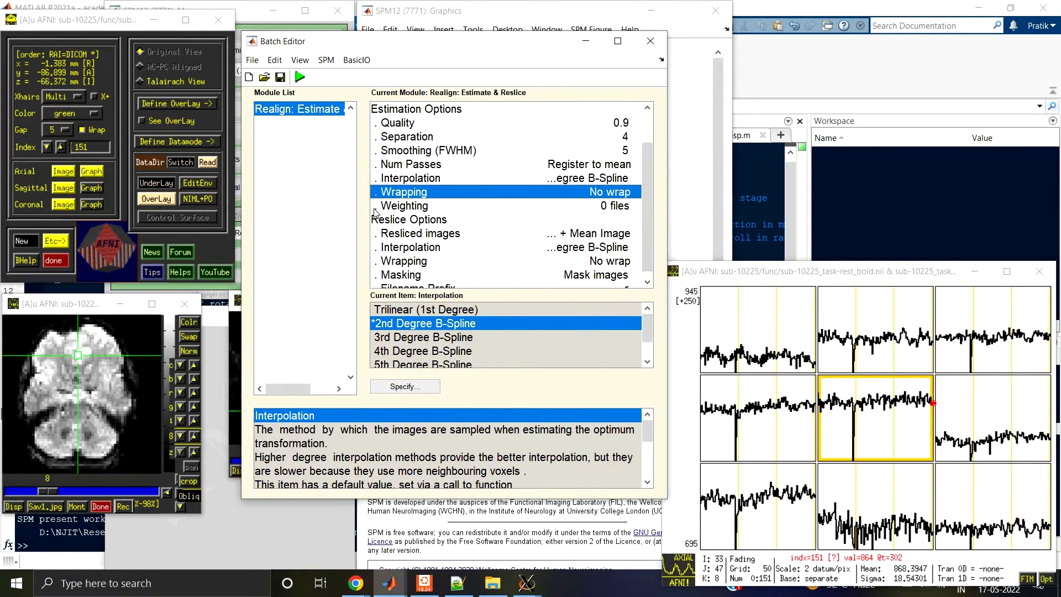
click(406, 208)
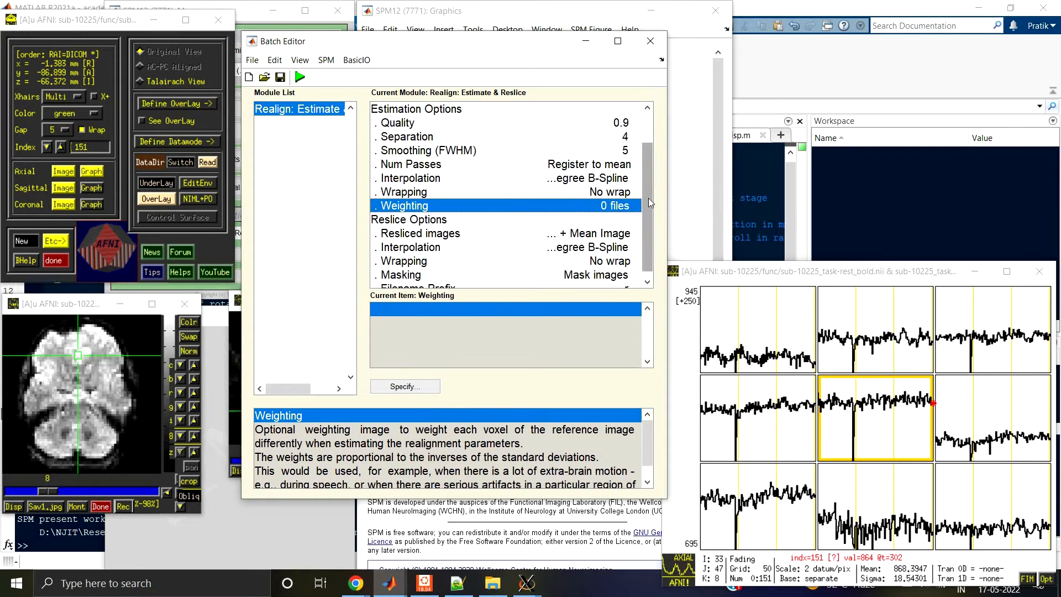
drag(648, 198, 625, 321)
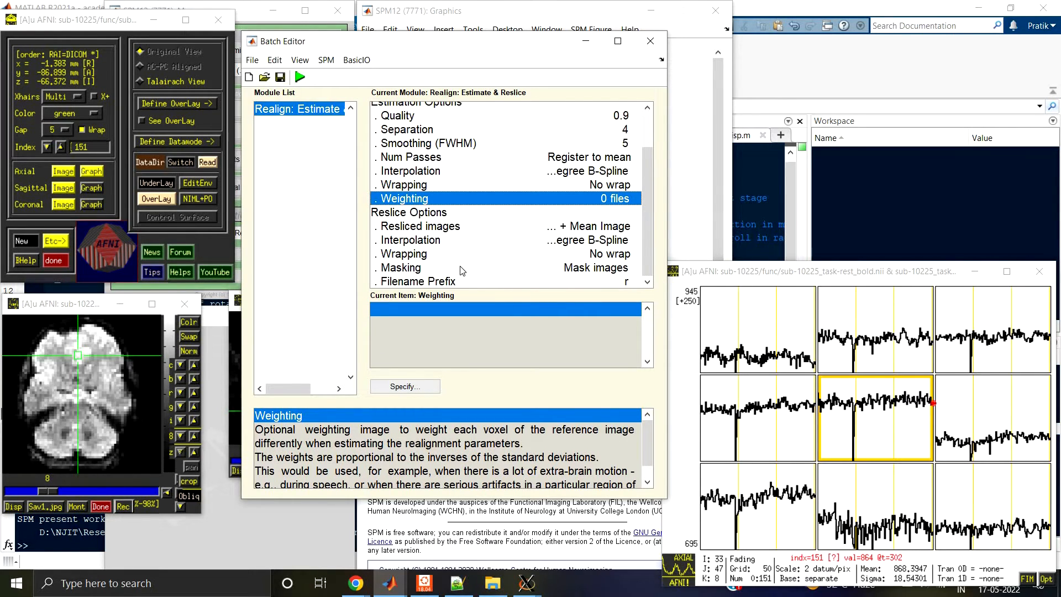
Step: Review the Resliced images choices under Reslice Options and check the module's full list of settings
click(419, 215)
click(422, 231)
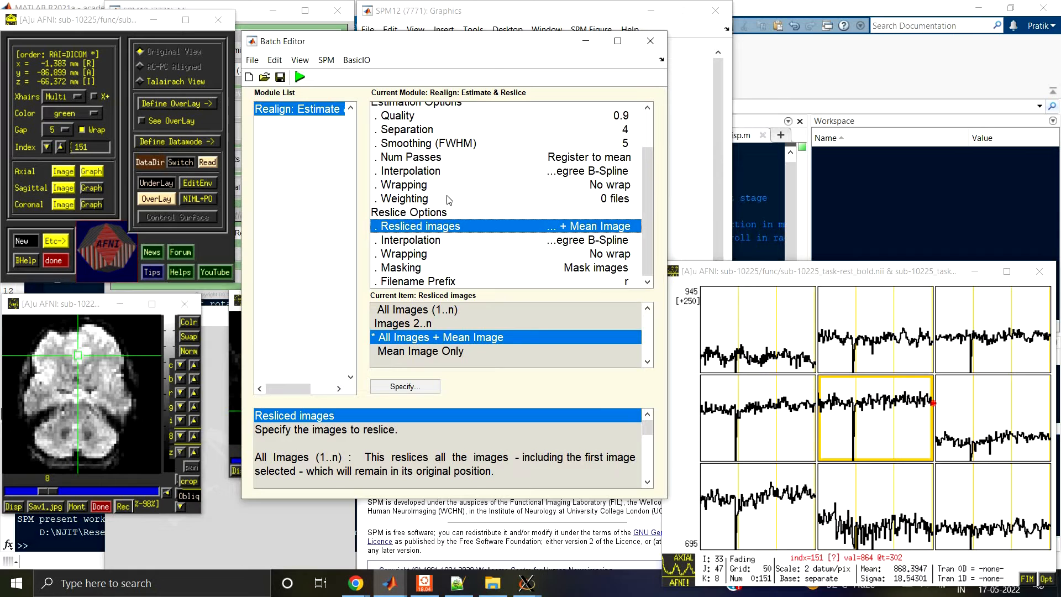
scroll(594, 123, up, 2)
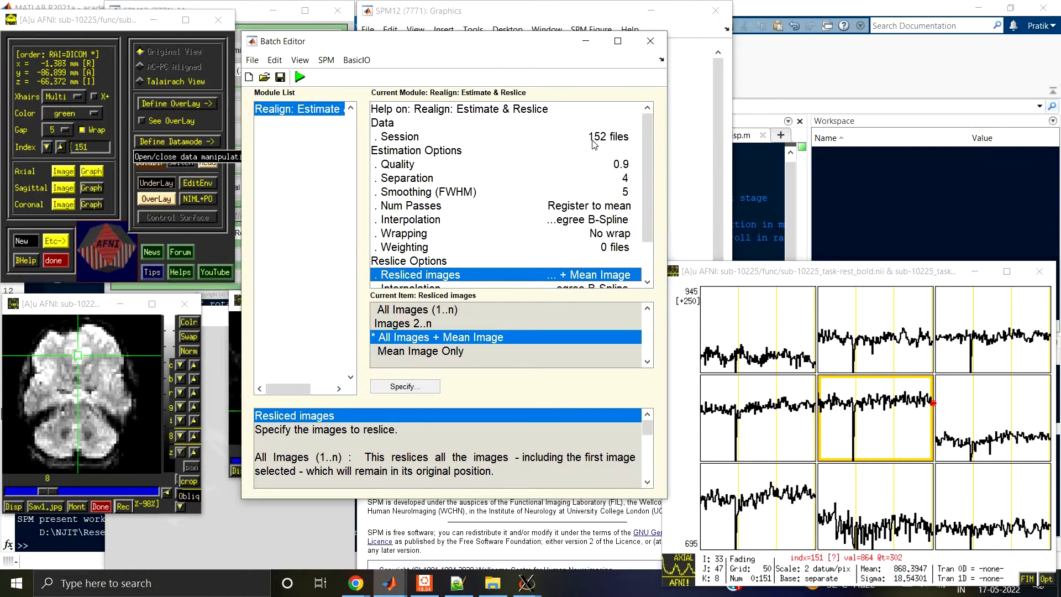
scroll(563, 182, down, 1)
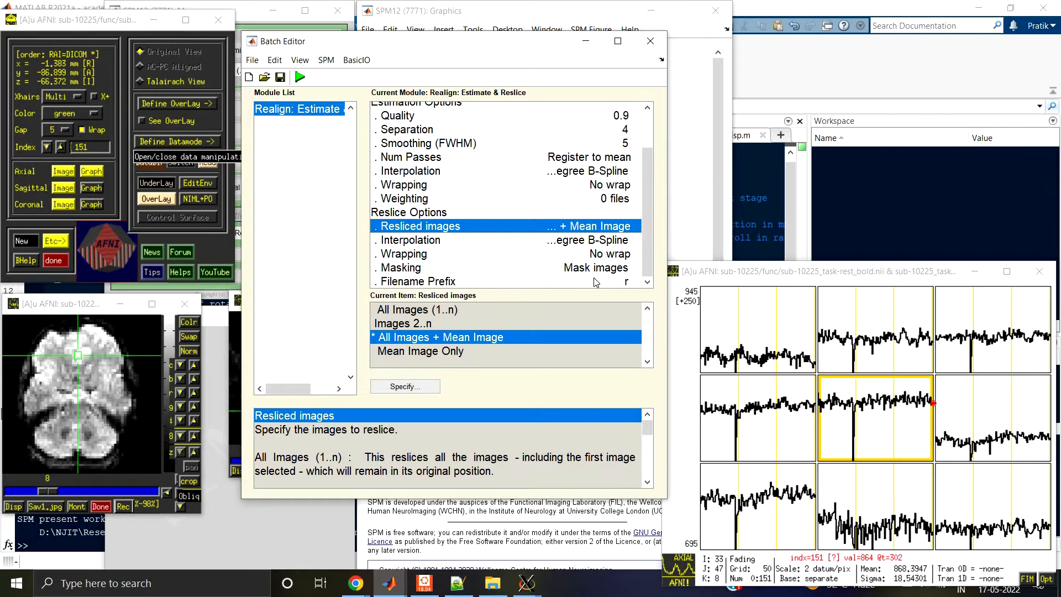
Step: Run the Realign: Estimate & Reslice batch and bring the SPM12 Menu and Graphics windows to the front
click(300, 77)
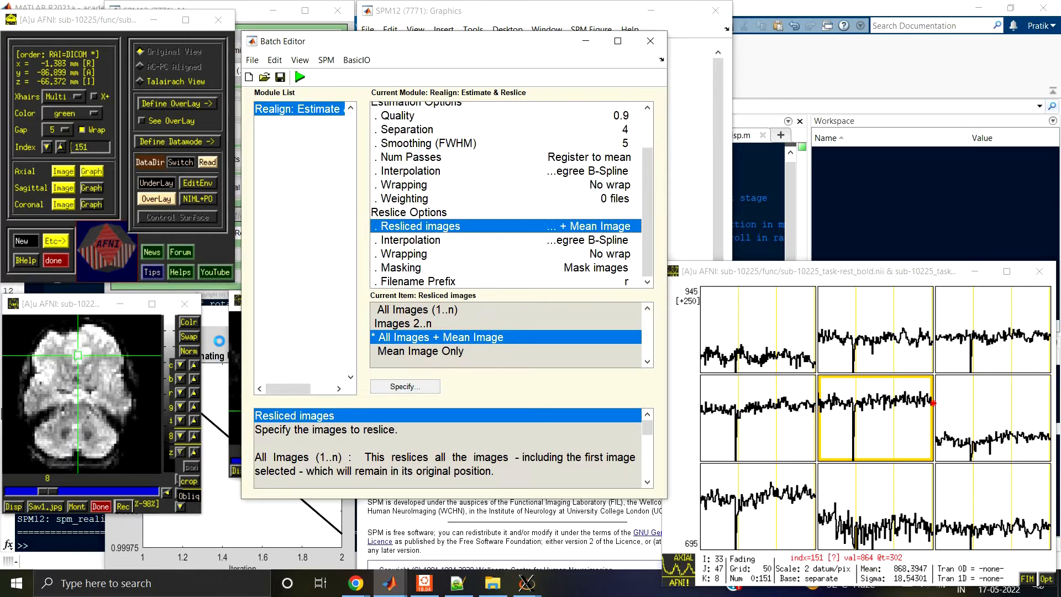
click(242, 25)
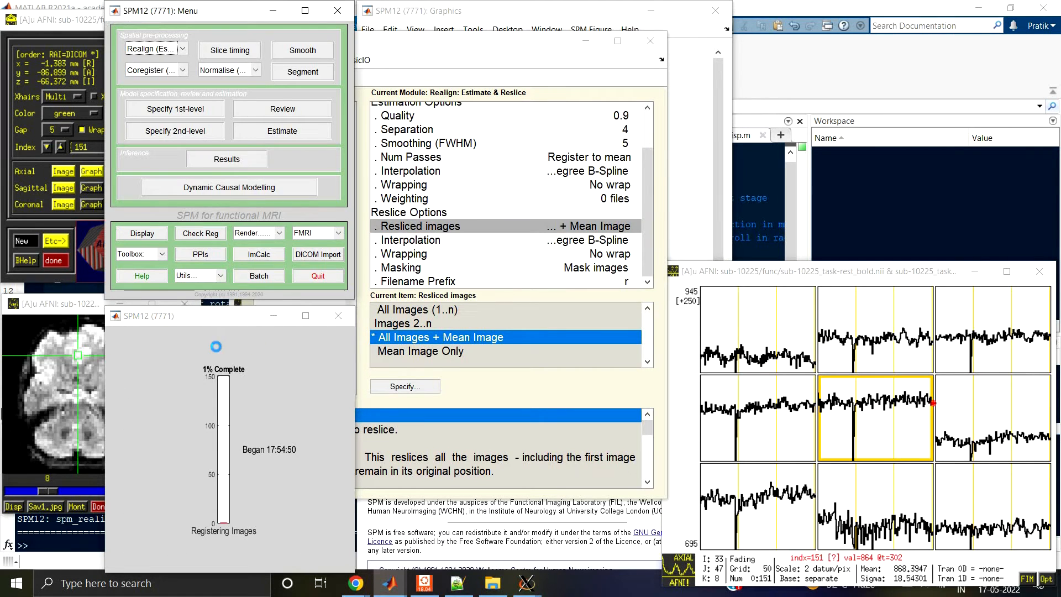
click(459, 19)
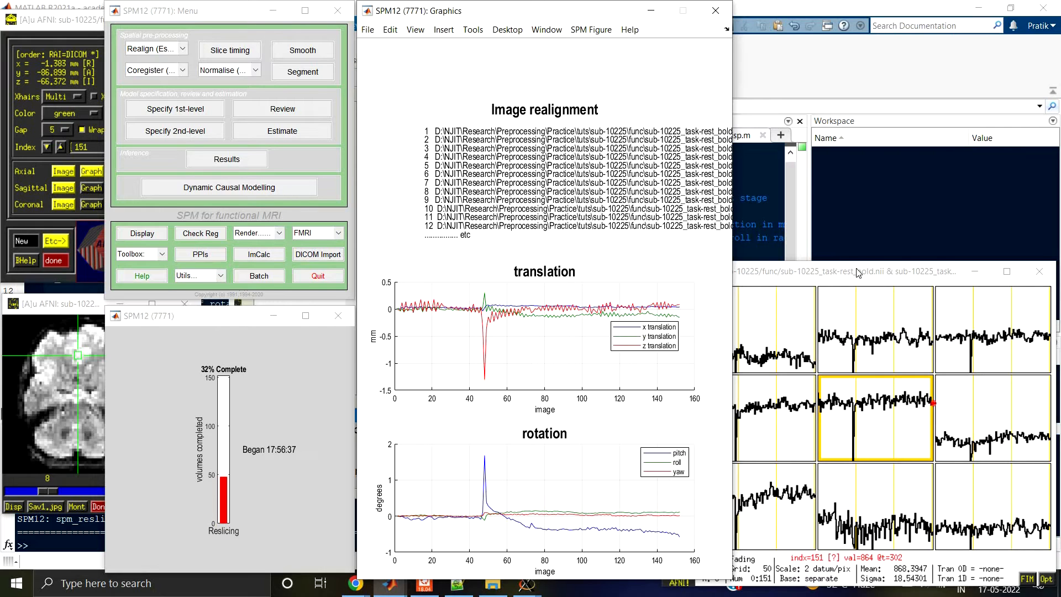
Step: Place the AFNI time-series graph beside the realignment plots and jump to index 56, near the signal dip in the central voxel
drag(857, 271, 858, 210)
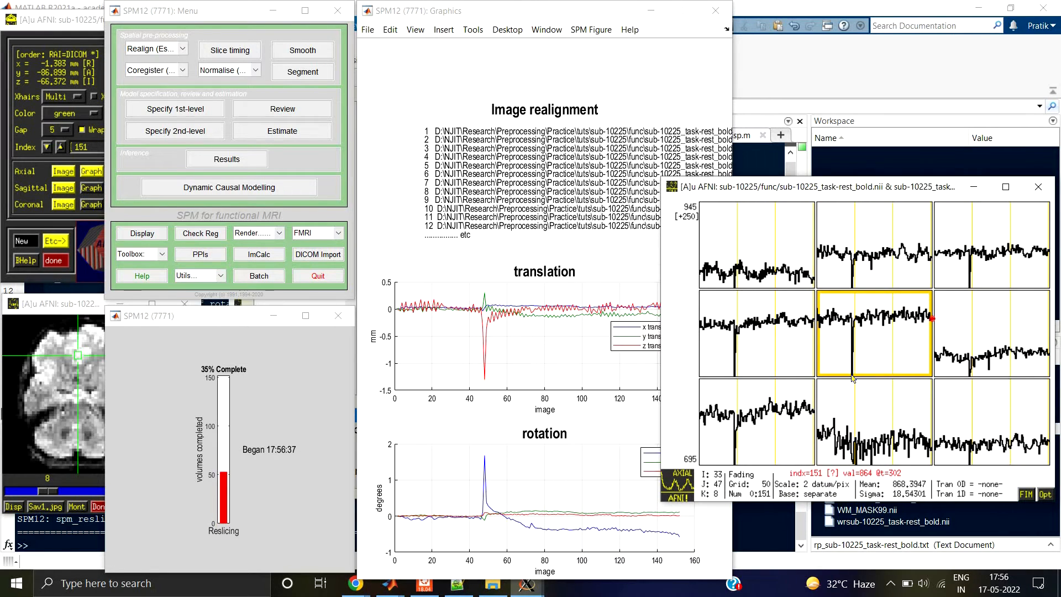
click(856, 326)
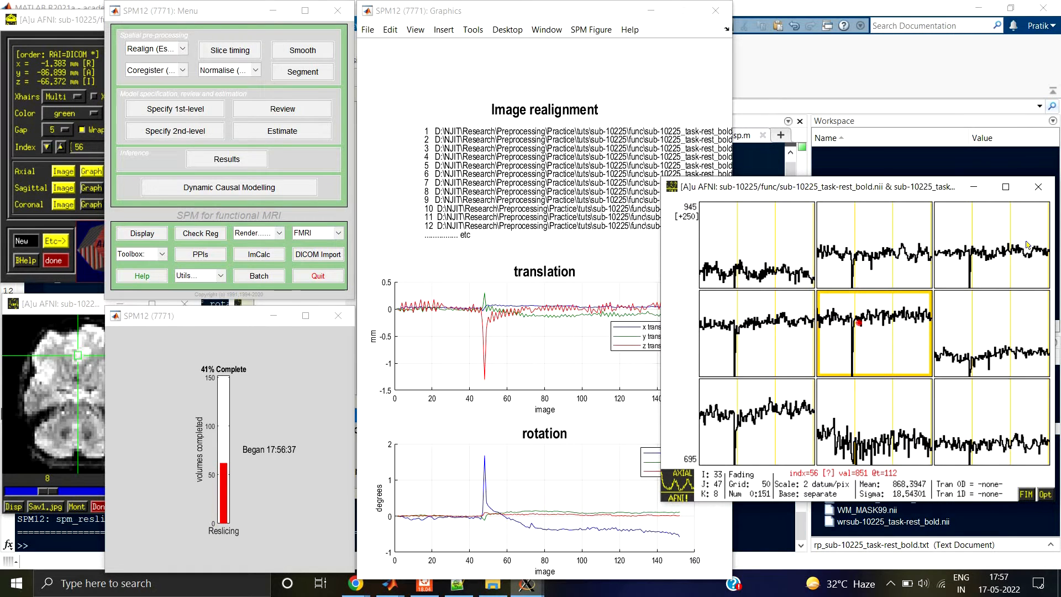
Step: Step the AFNI time index back to 47, at the signal dip, and move the graph clear of the realignment plots
key(Left)
key(Left)
key(Left)
key(Left)
key(Left)
key(Left)
key(Left)
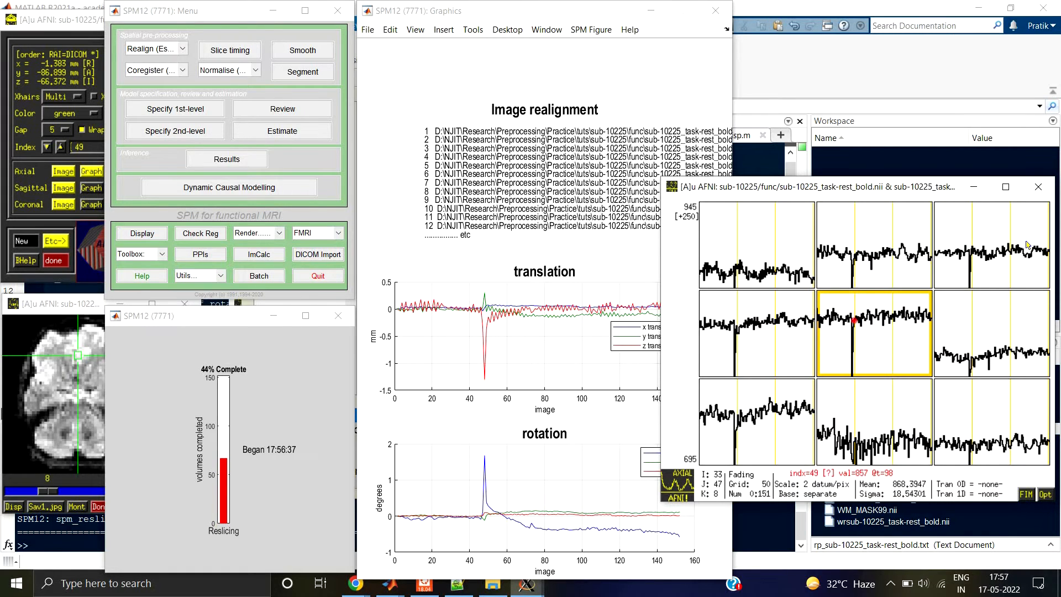
key(Left)
key(Left)
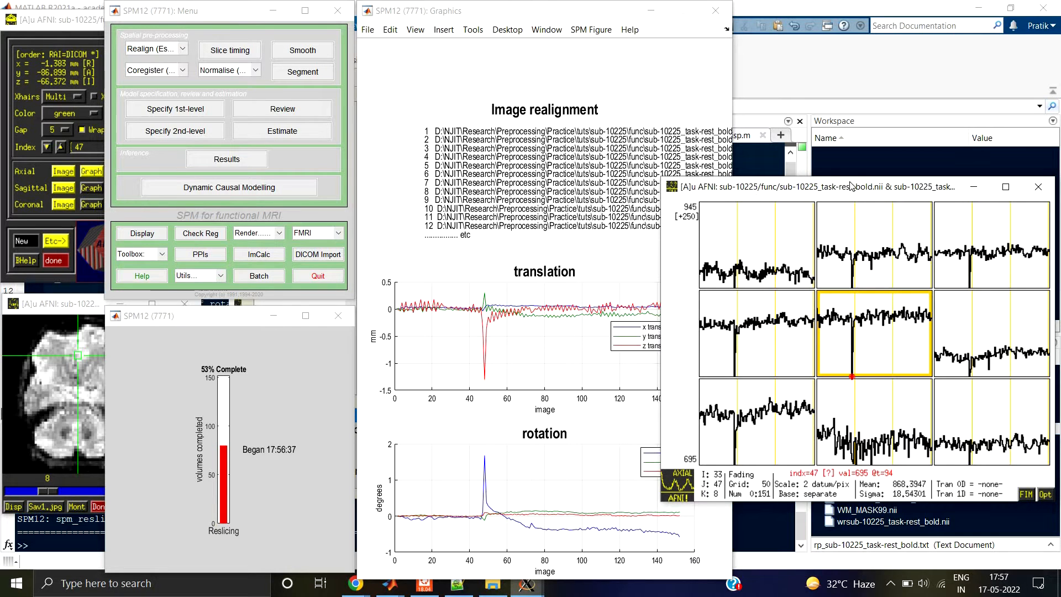
drag(851, 186, 902, 177)
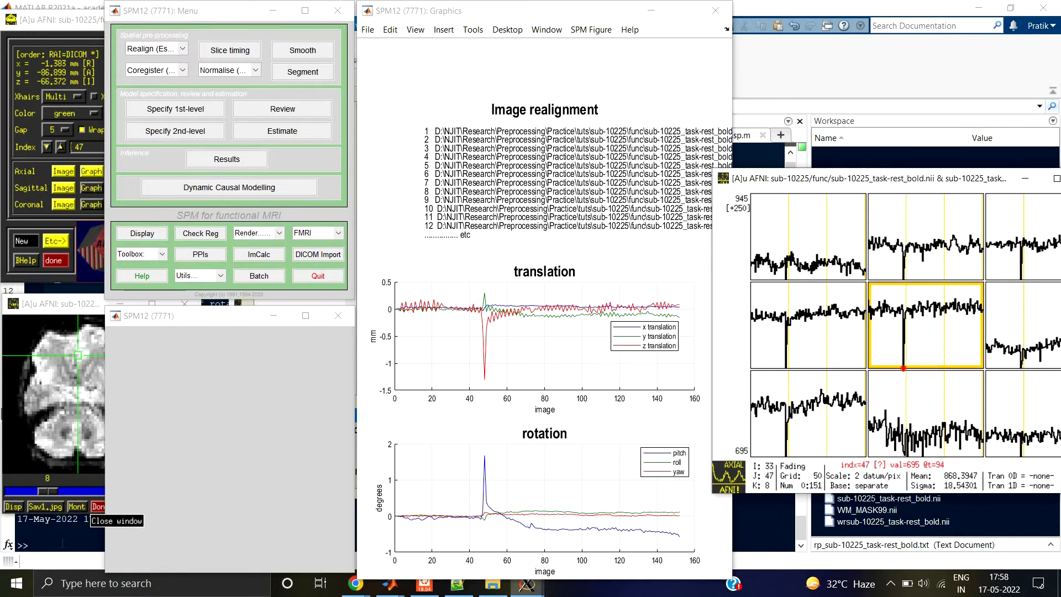
Step: Switch to the func folder in File Explorer and open sub-10225_task-rest_bold.json in Notepad++
click(42, 547)
click(492, 584)
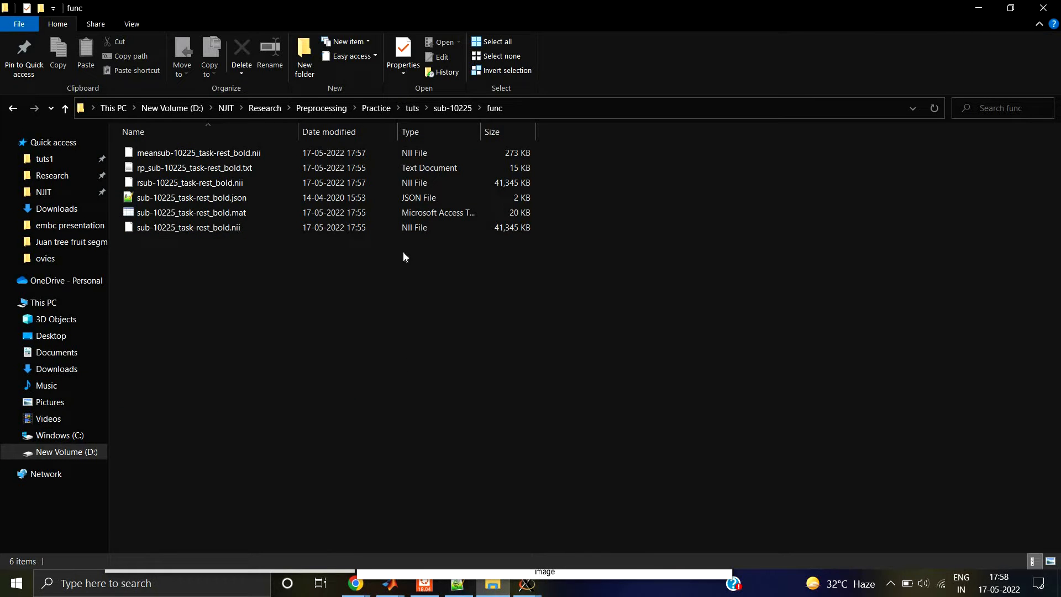
click(194, 230)
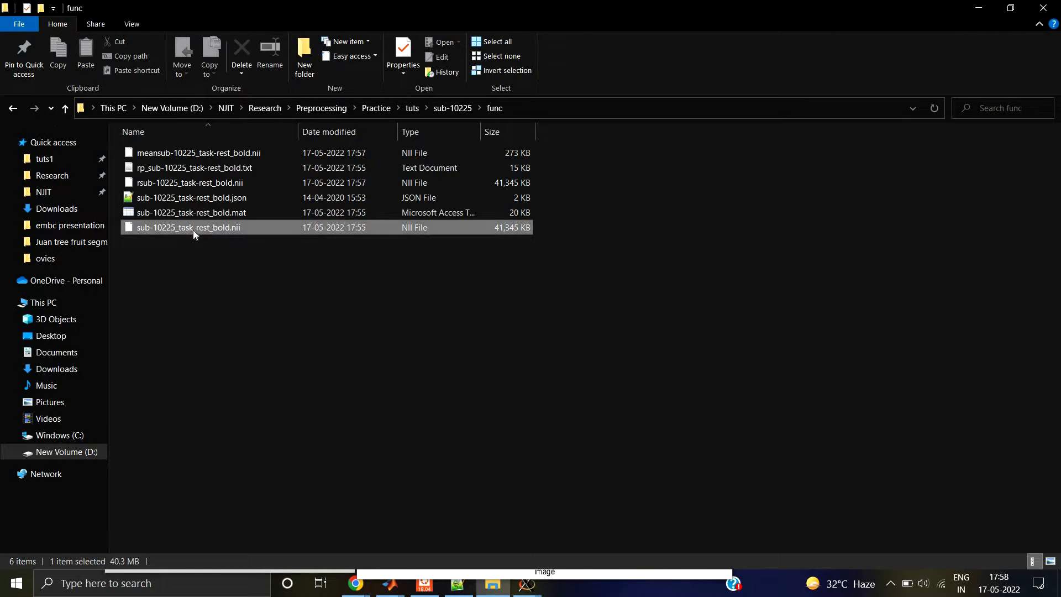
click(199, 198)
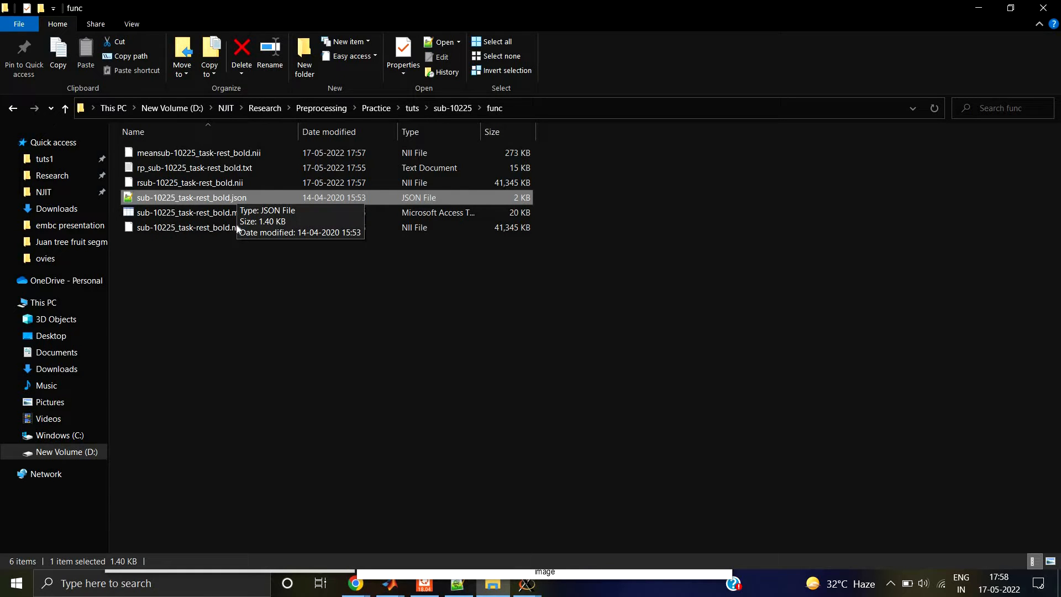
double_click(159, 197)
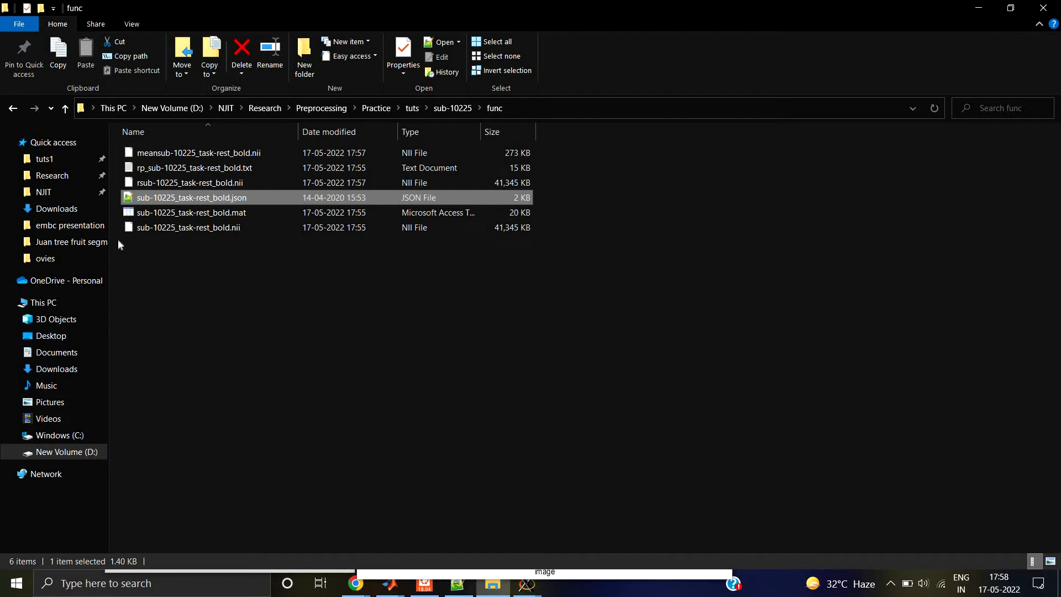
right_click(159, 197)
click(182, 222)
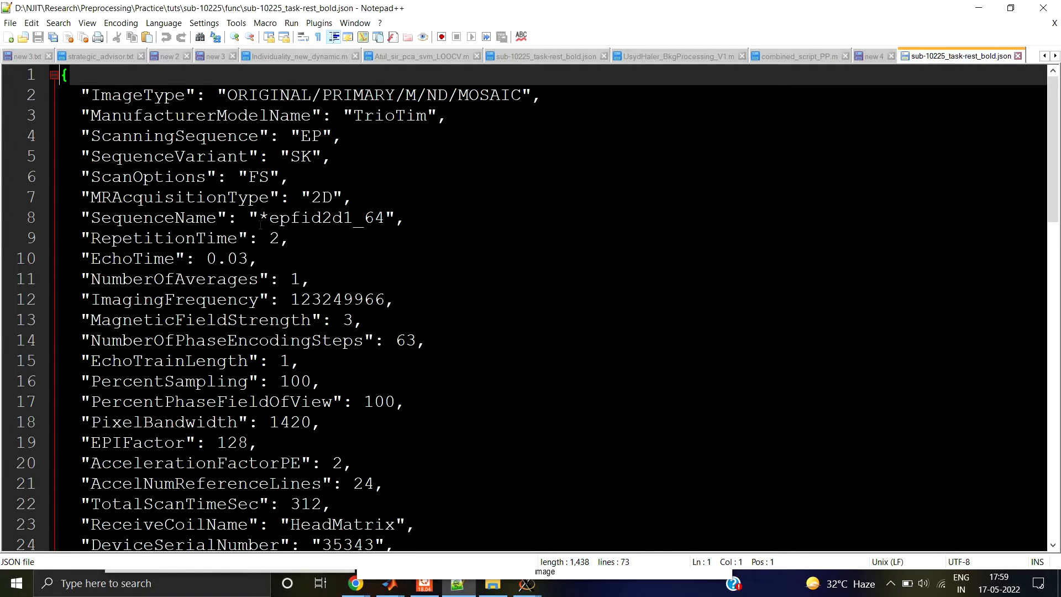
Step: Look through the scan's acquisition parameters to the end of the JSON file, close it and return to the func folder
scroll(281, 158, down, 9)
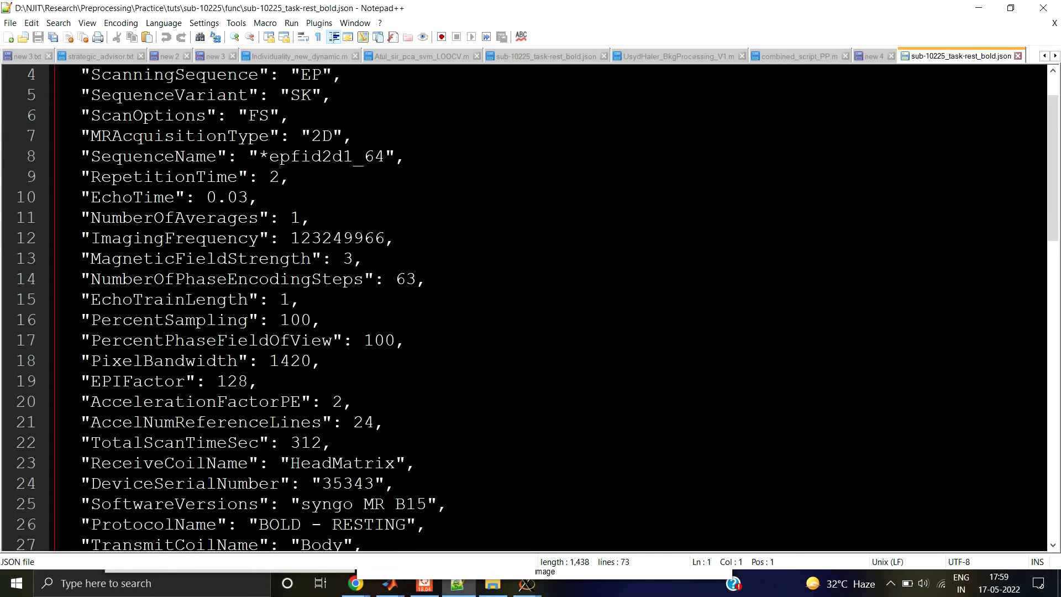
scroll(264, 243, down, 8)
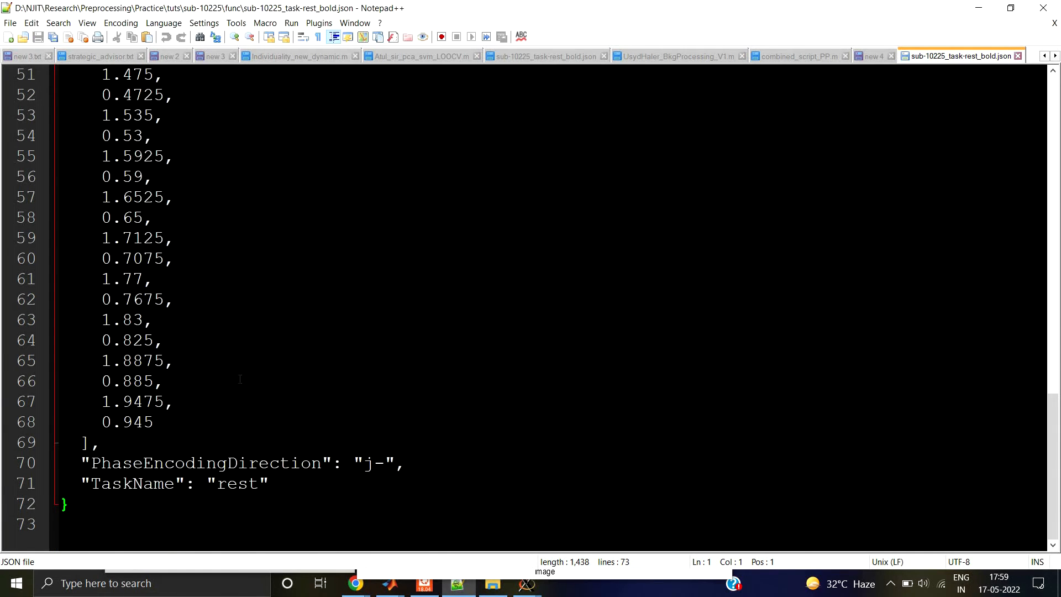
scroll(240, 379, up, 17)
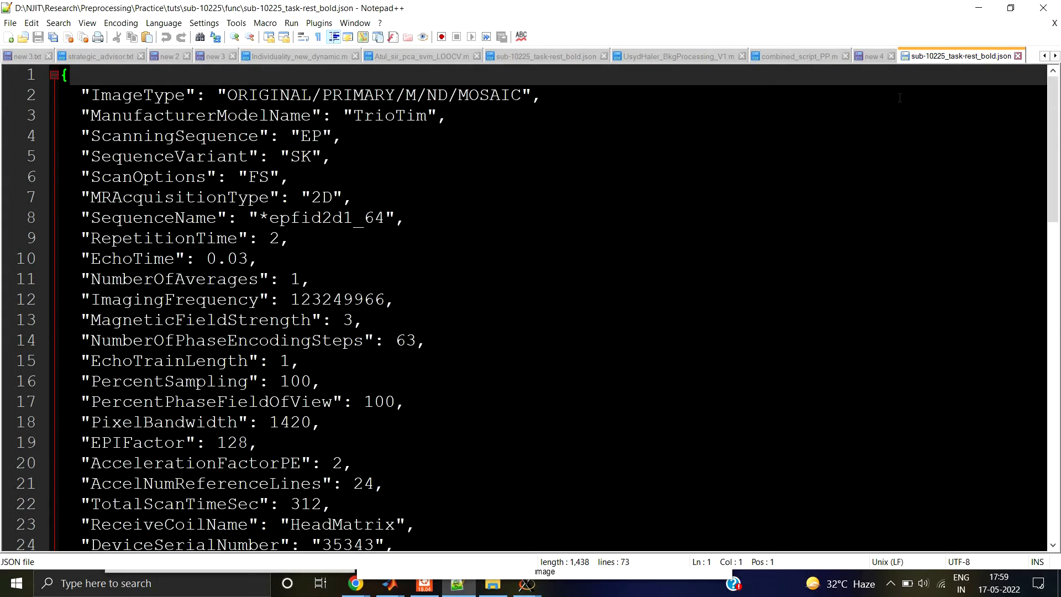
click(1017, 56)
key(alt+Tab)
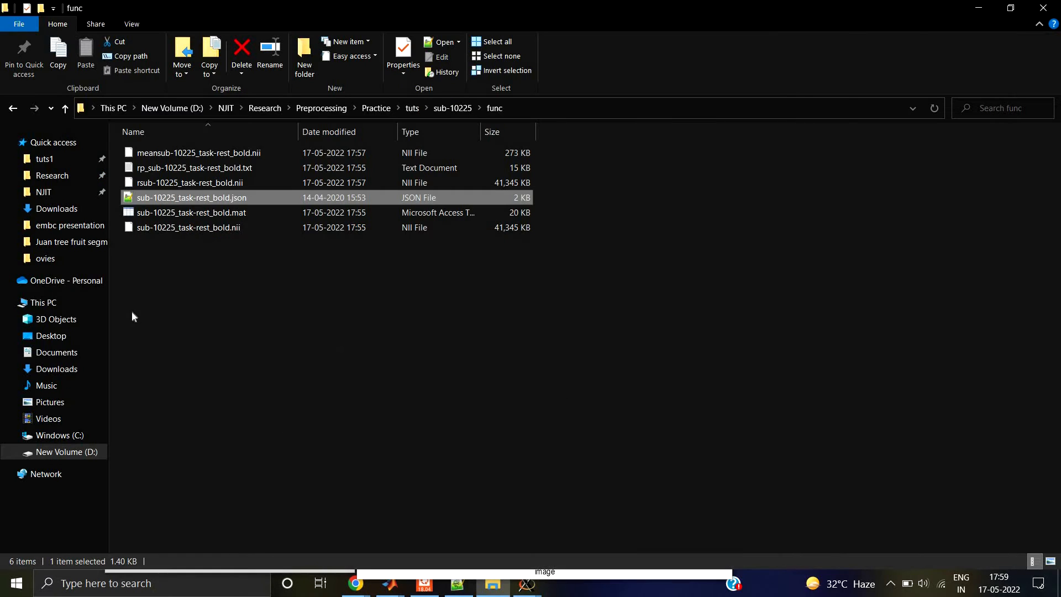
Step: Point out the mean image meansub-10225_task-rest_bold.nii and open the motion parameter file rp_sub-10225_task-rest_bold.txt in Notepad
click(155, 254)
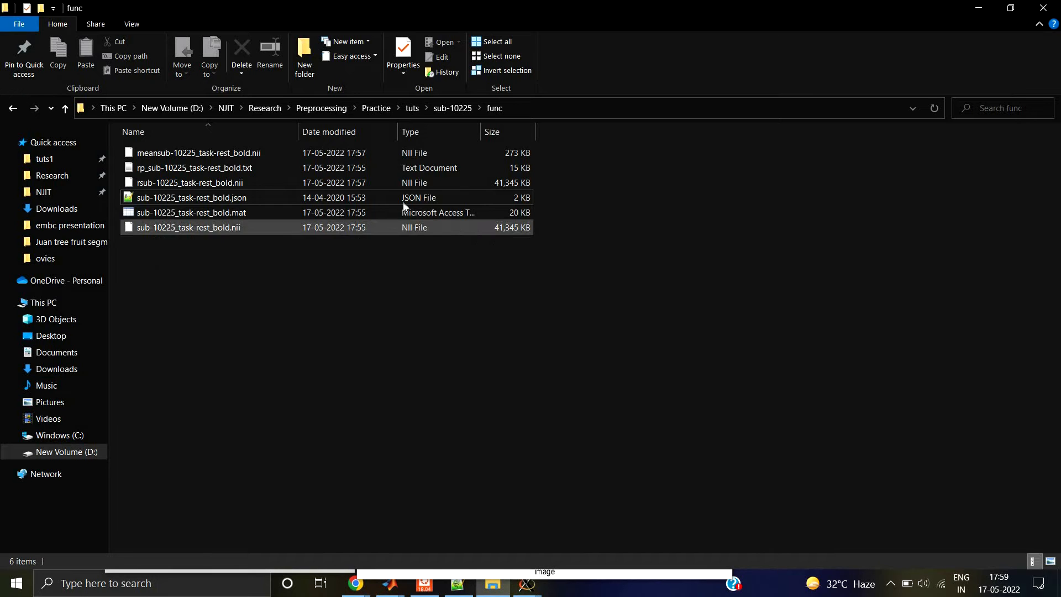
click(178, 155)
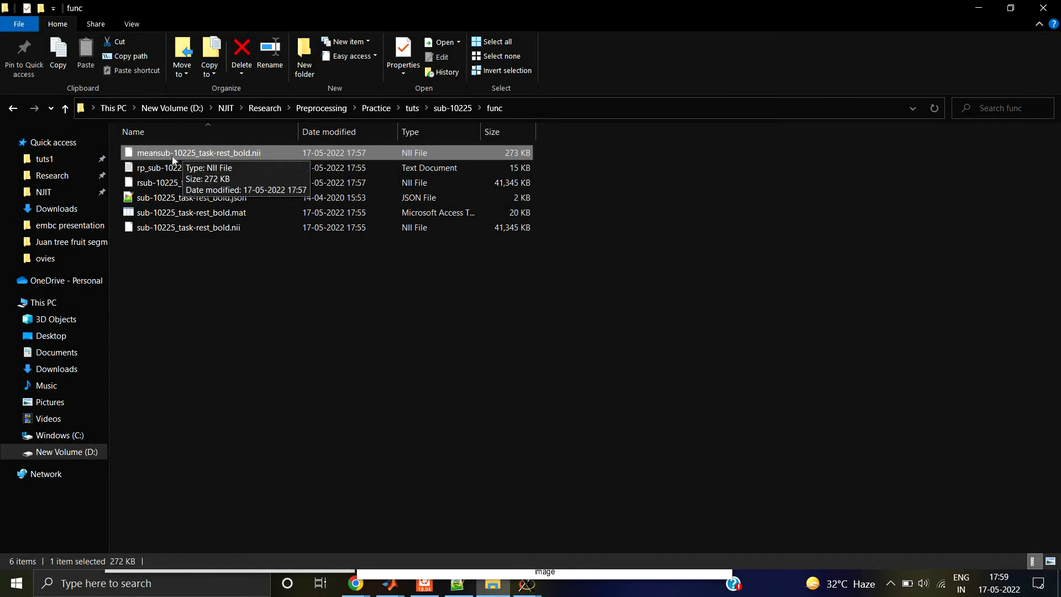
click(194, 169)
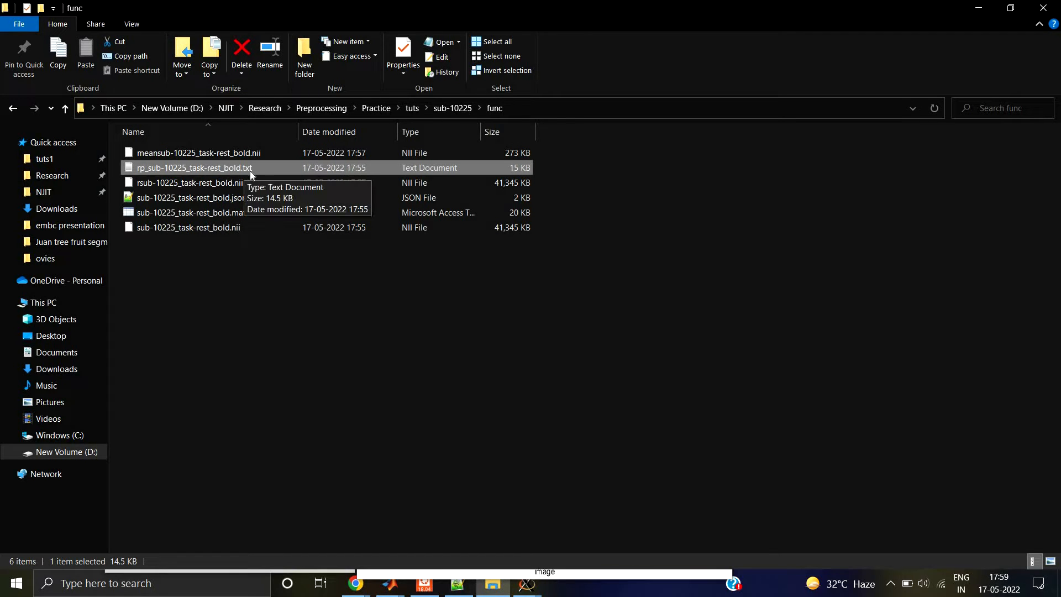
double_click(214, 171)
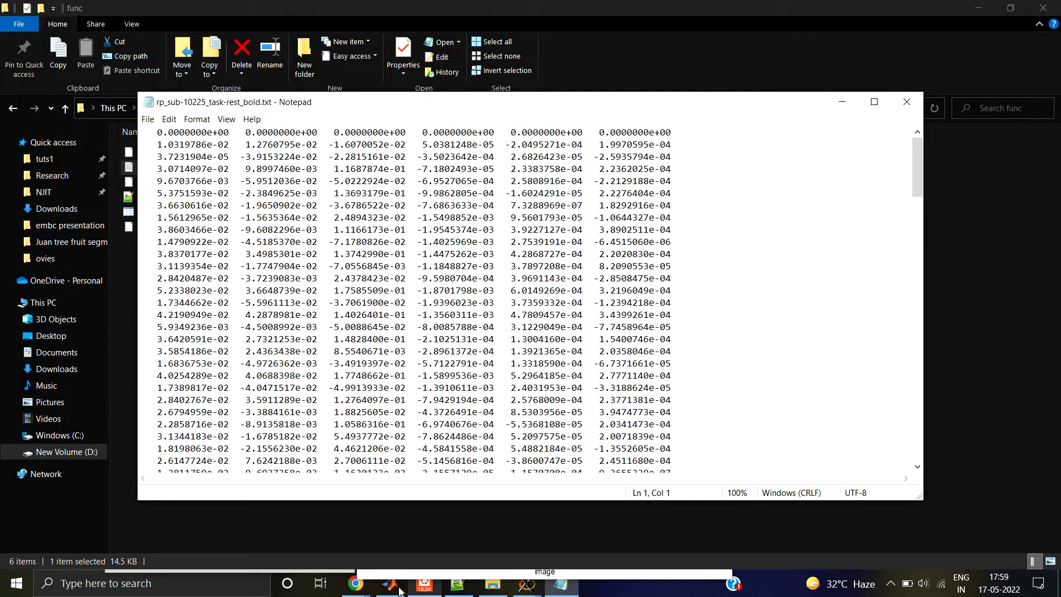
Step: Place SPM12's Graphics window beside the motion parameter text to compare its columns with the plots, and close the text file
mouse_move(389, 583)
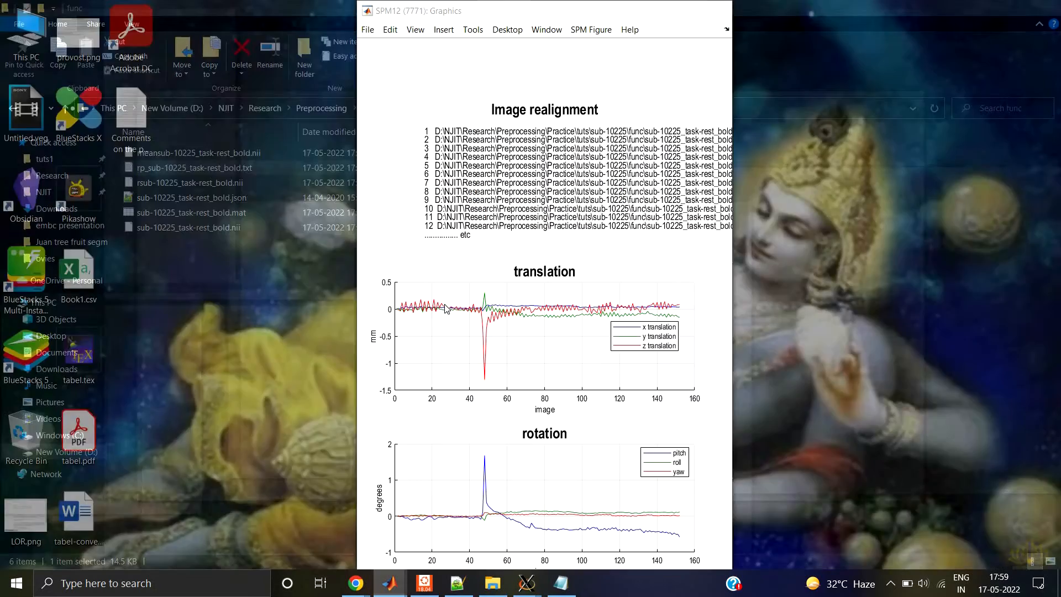
click(499, 534)
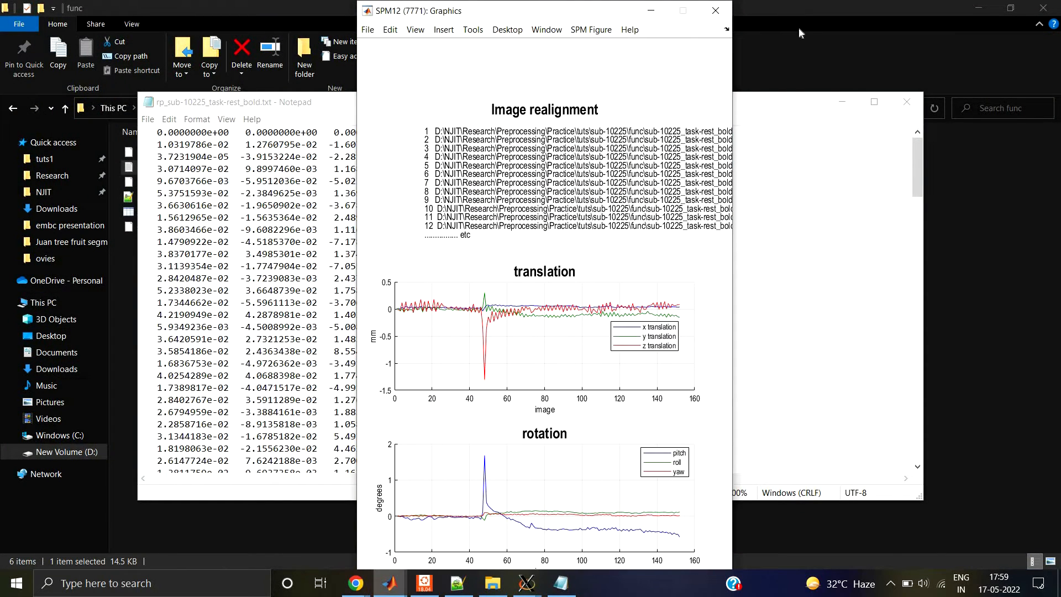
drag(679, 11, 1013, 32)
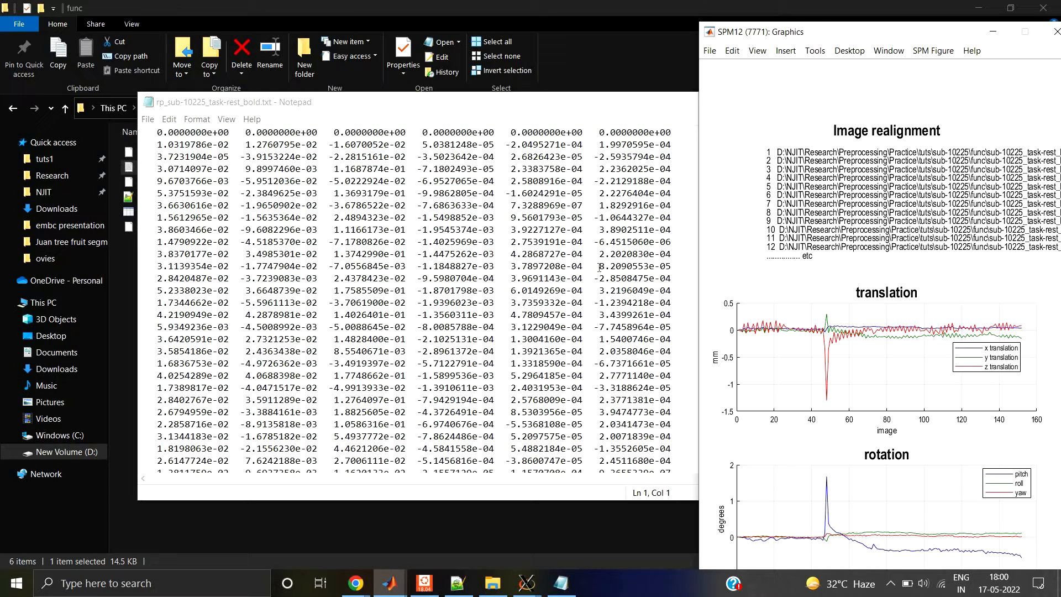
click(448, 99)
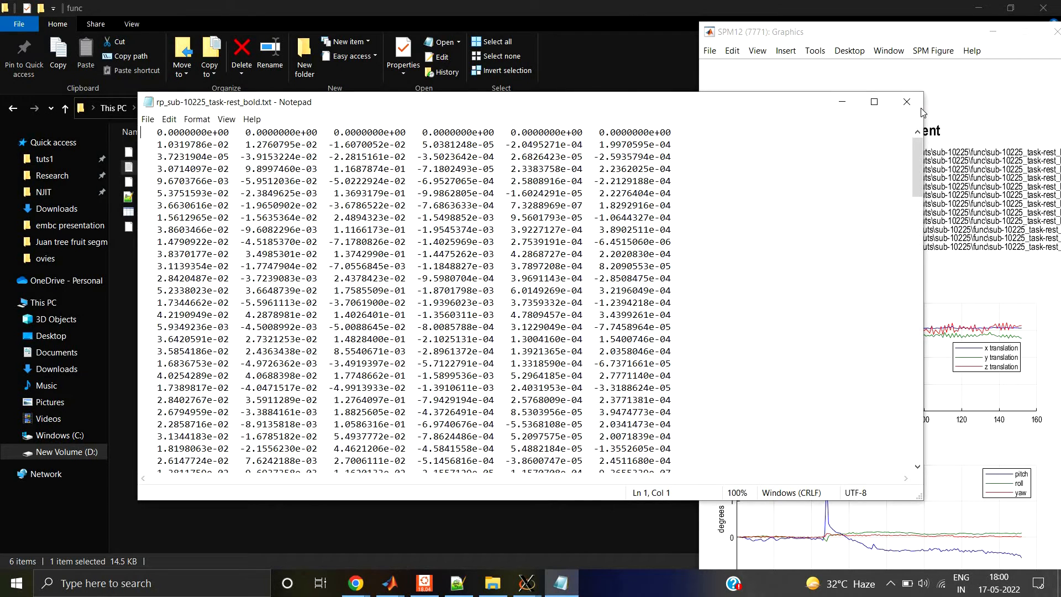
click(906, 101)
Step: Open rp_sub-10225_task-rest_bold.txt in Notepad++ and go to its last rows
click(197, 198)
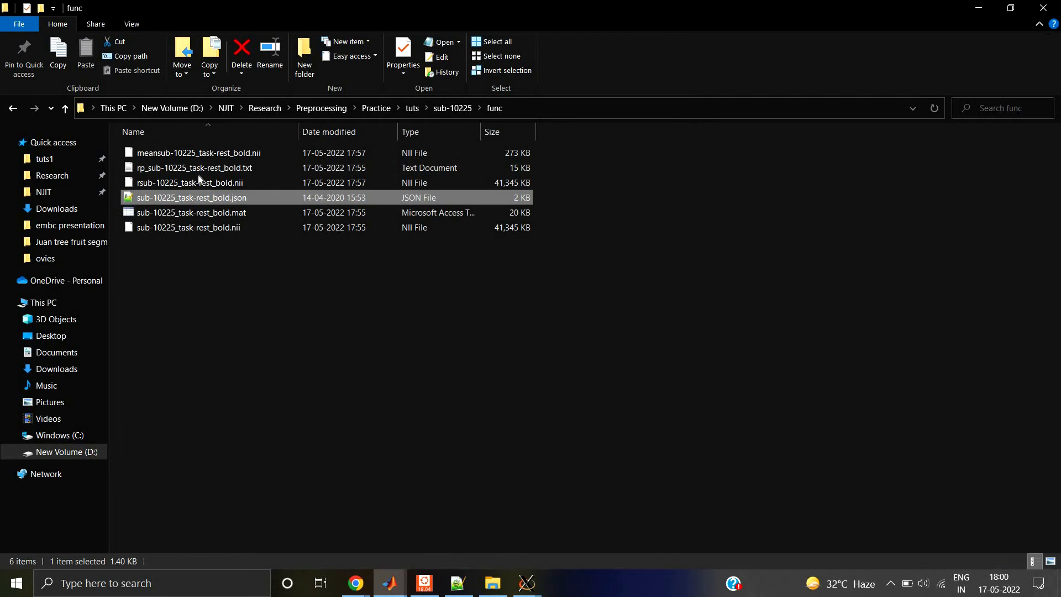
click(199, 168)
right_click(199, 168)
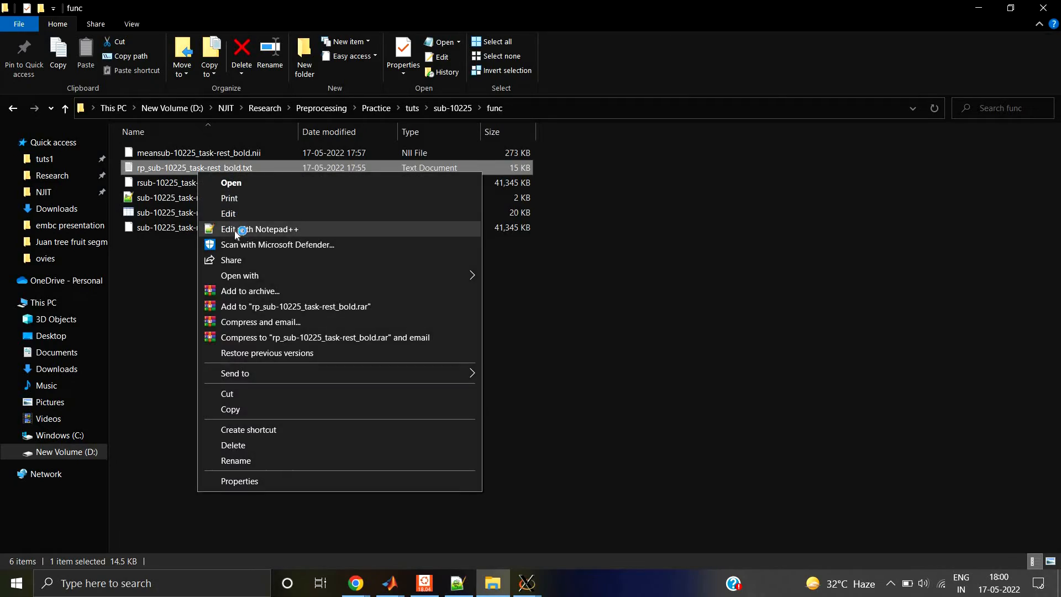
click(237, 227)
scroll(84, 523, down, 20)
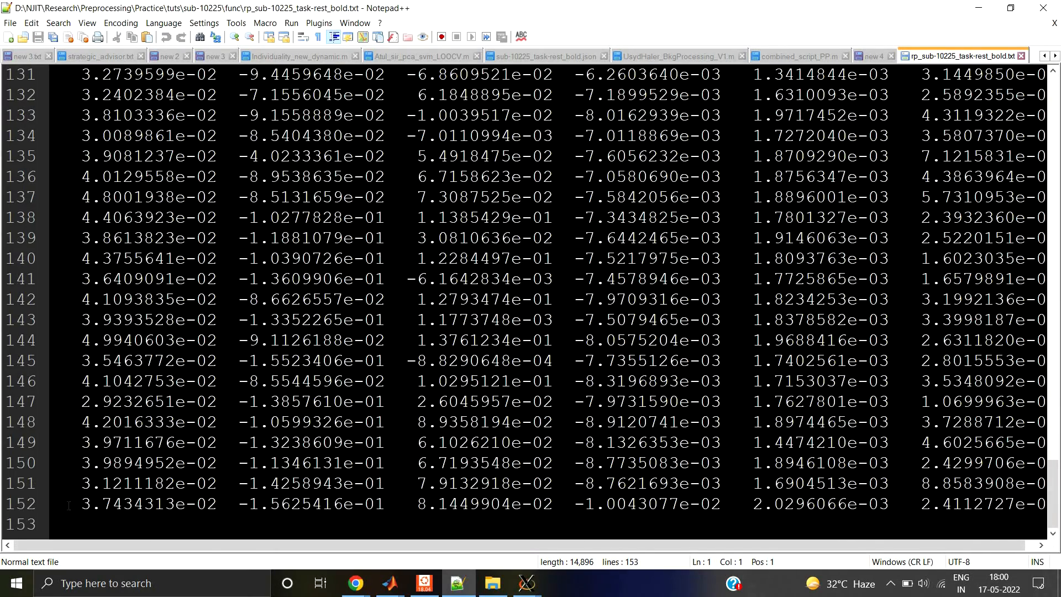
Step: Examine the first three motion parameter columns on lines 152 and 145, and minimize Notepad++
drag(70, 503, 217, 503)
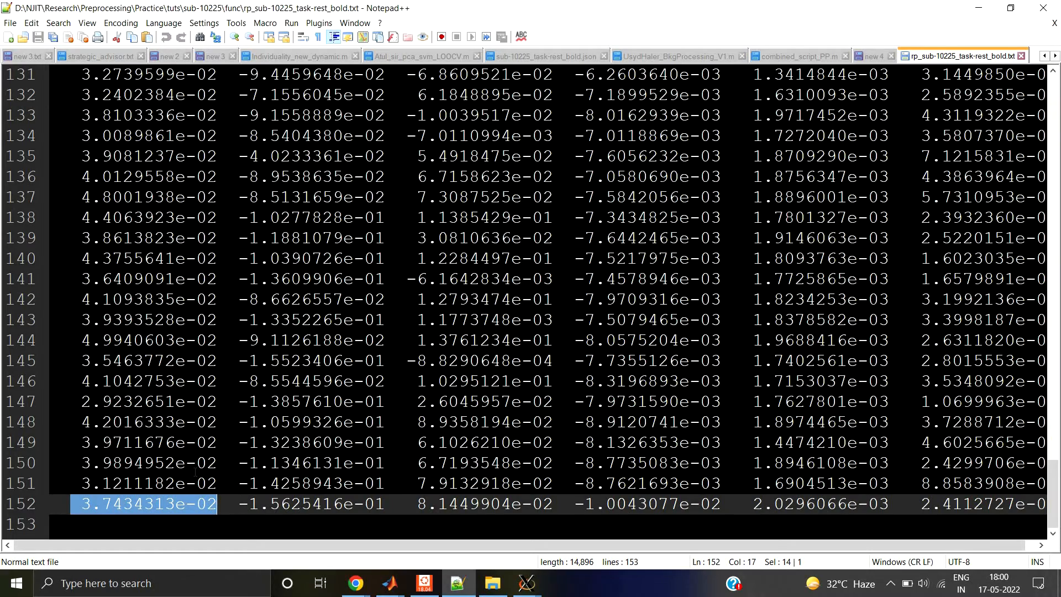
scroll(530, 298, up, 12)
scroll(531, 298, down, 12)
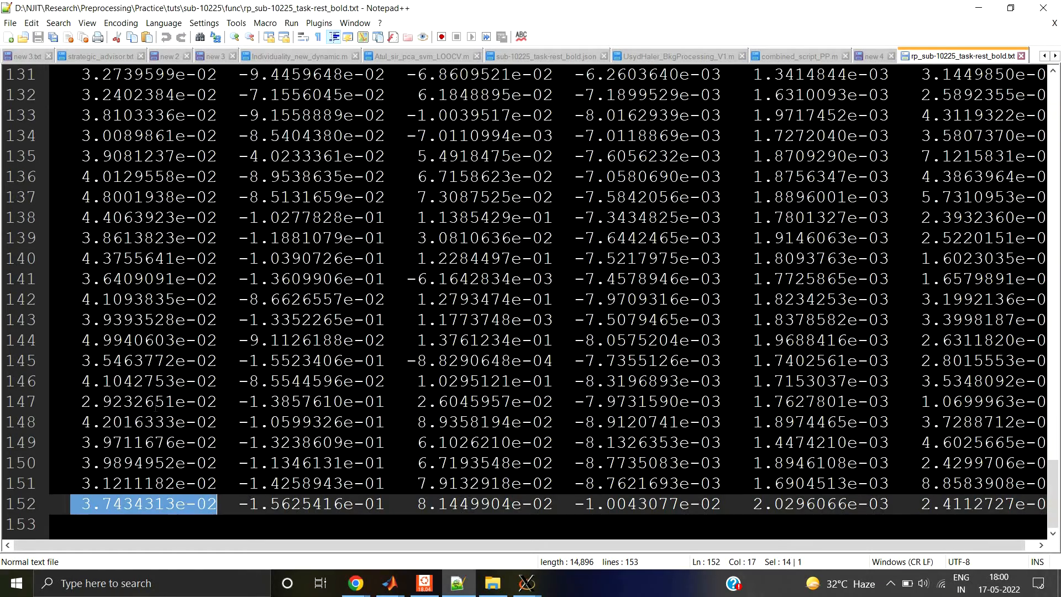
click(92, 361)
click(301, 362)
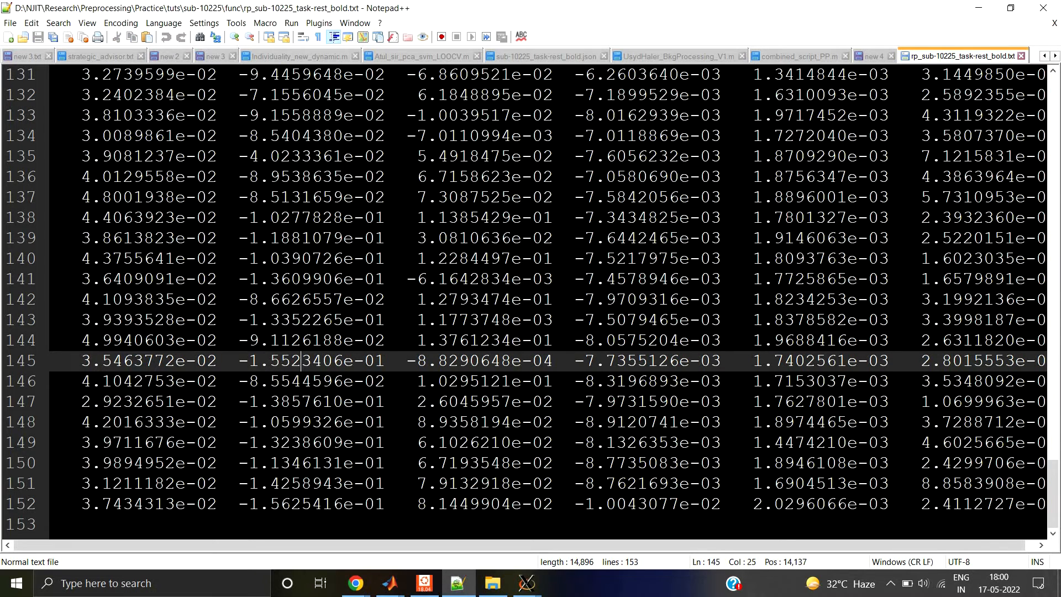
click(469, 361)
click(977, 8)
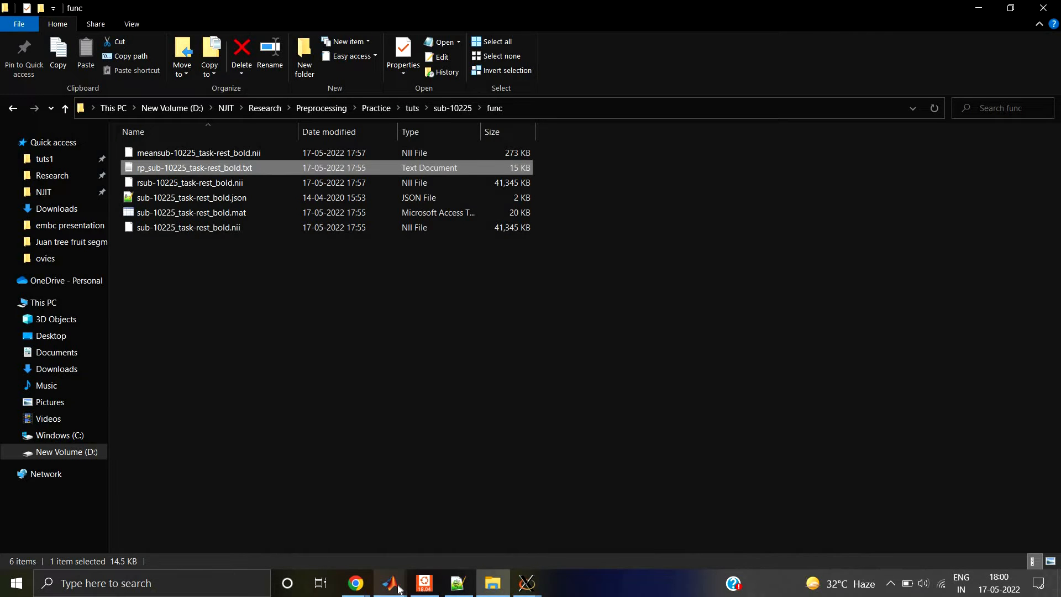
Step: Bring up the realignment plots again and select the resliced scan rsub-10225_task-rest_bold.nii in the func folder
mouse_move(399, 590)
click(501, 530)
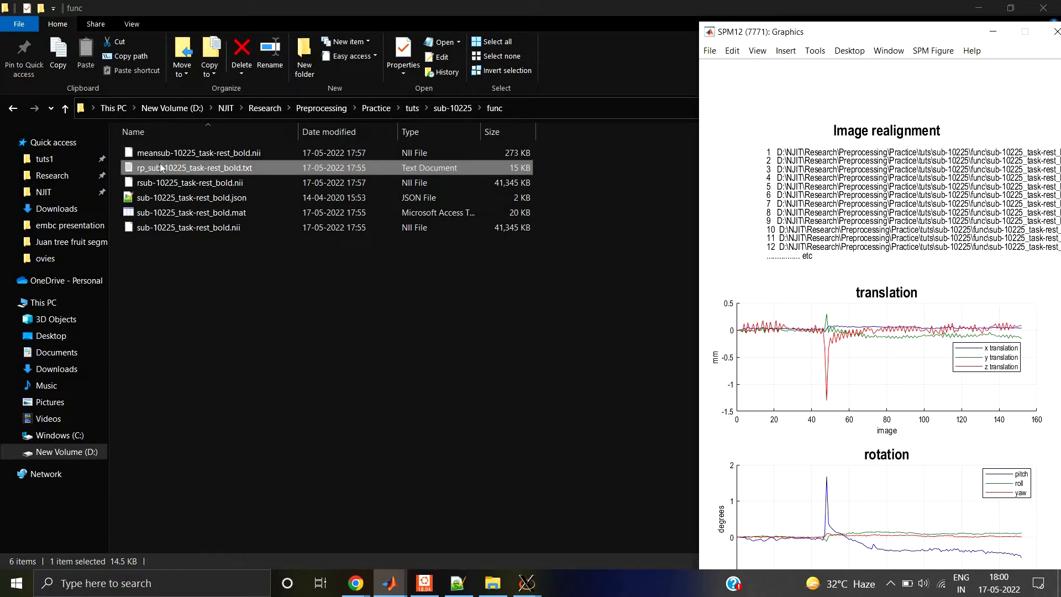
click(169, 191)
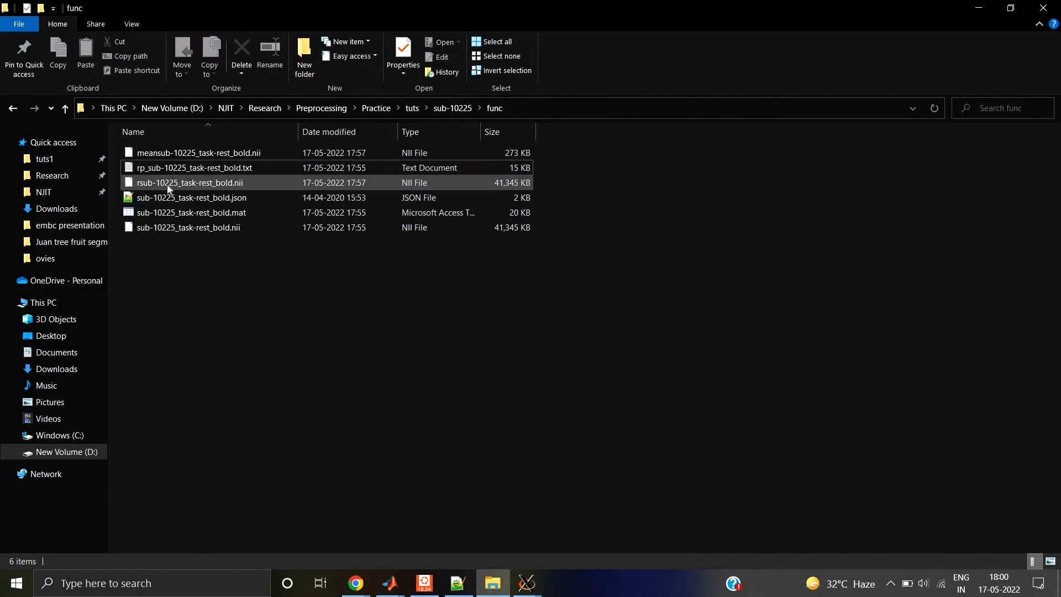
click(154, 184)
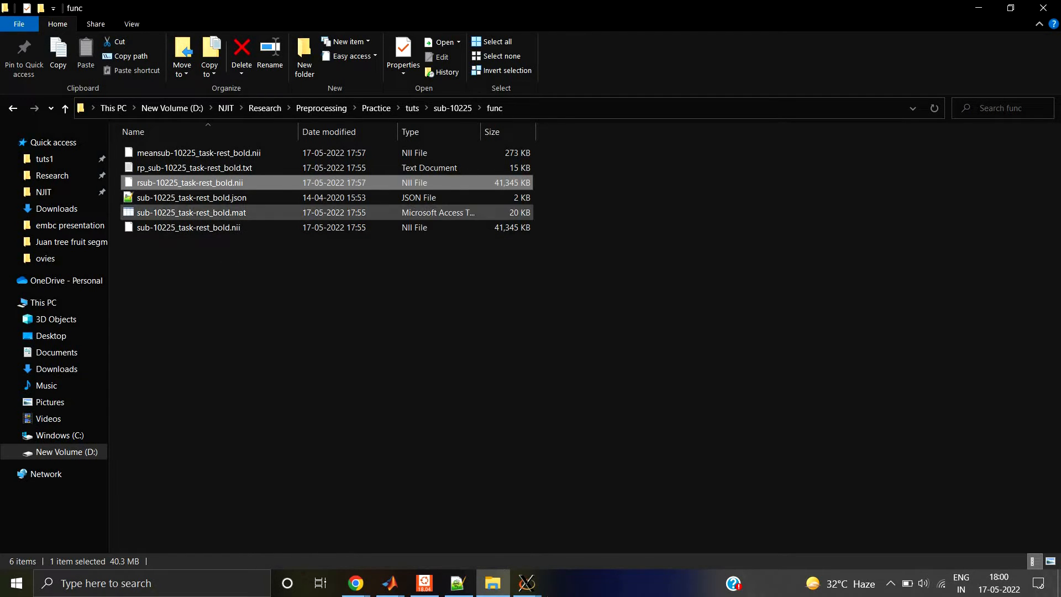
Step: Switch to AFNI and bring its controller and the axial, sagittal and coronal image windows to the front
click(526, 582)
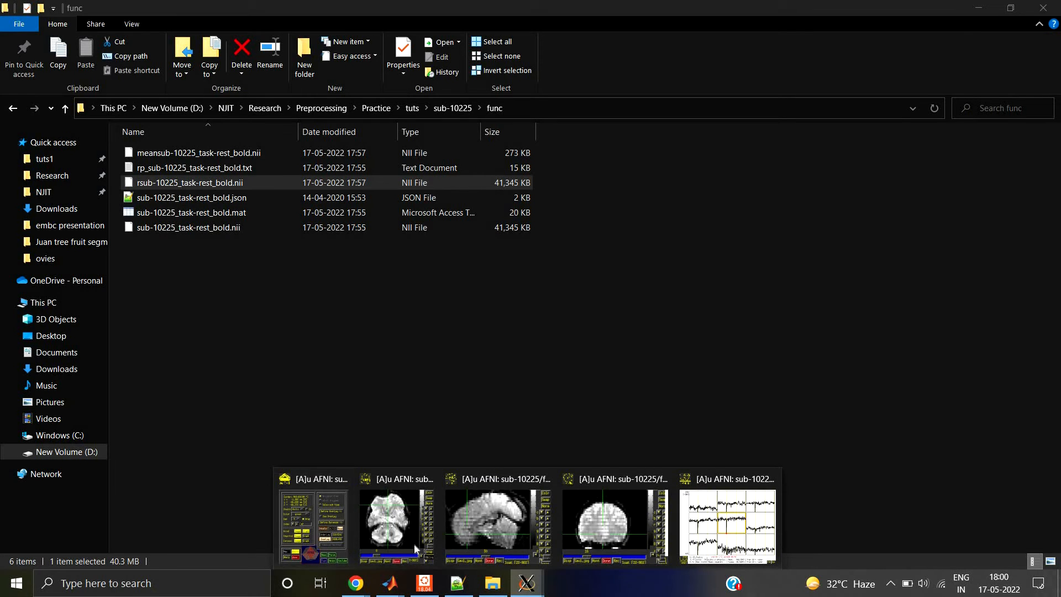
click(313, 525)
click(395, 522)
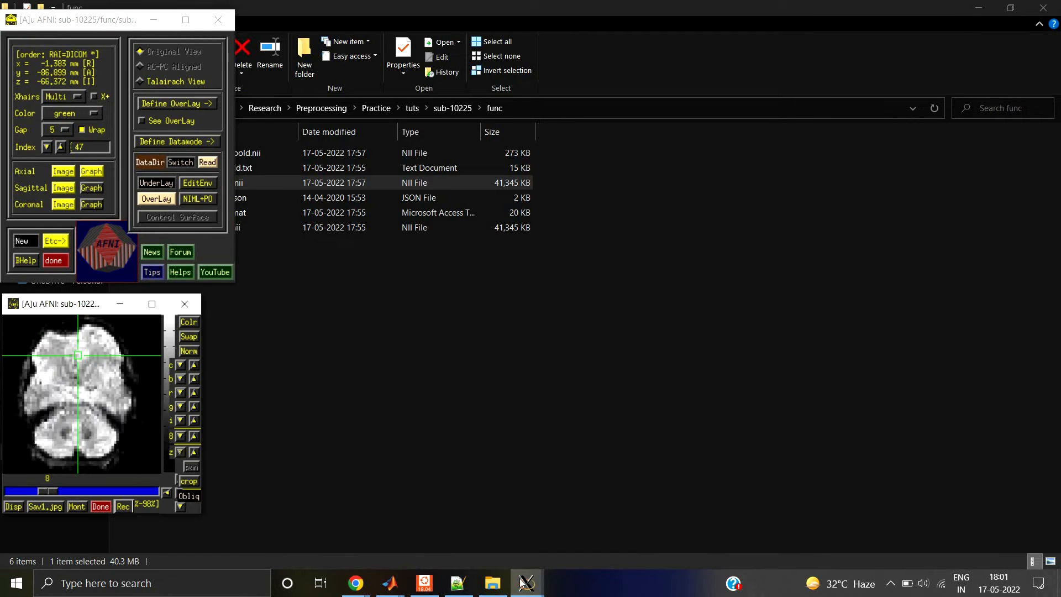
click(526, 582)
click(496, 525)
click(598, 508)
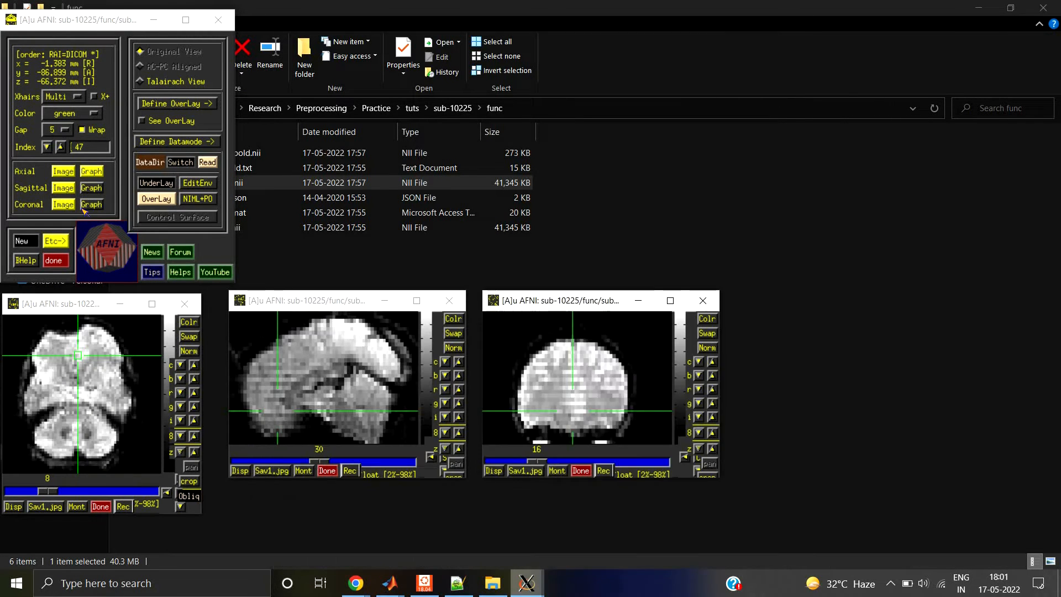
Step: Set the AFNI underlay to the realigned dataset rsub-10225_task-rest_bold.nii
click(157, 184)
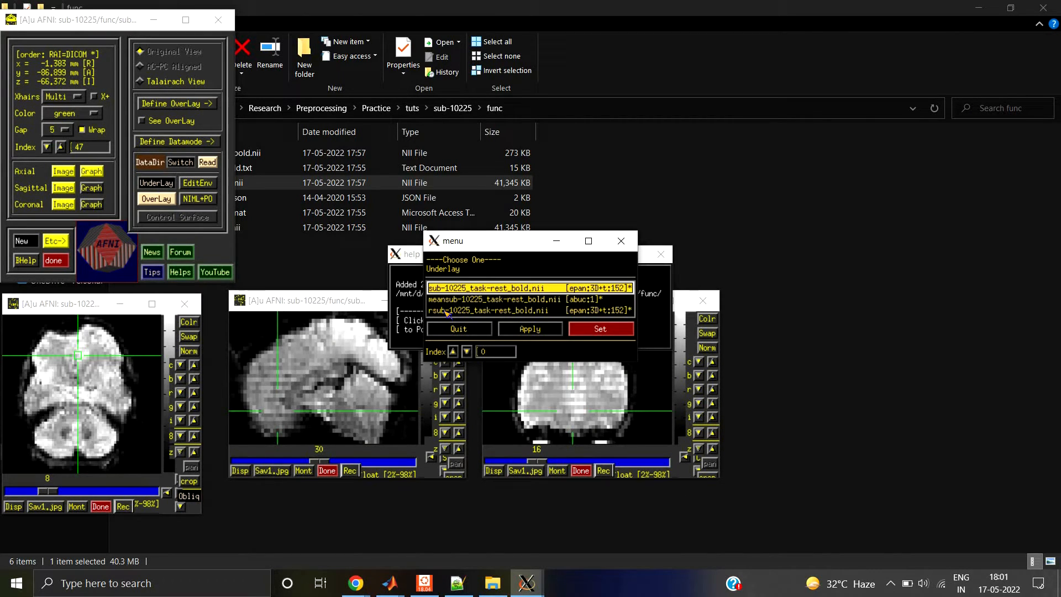
click(446, 311)
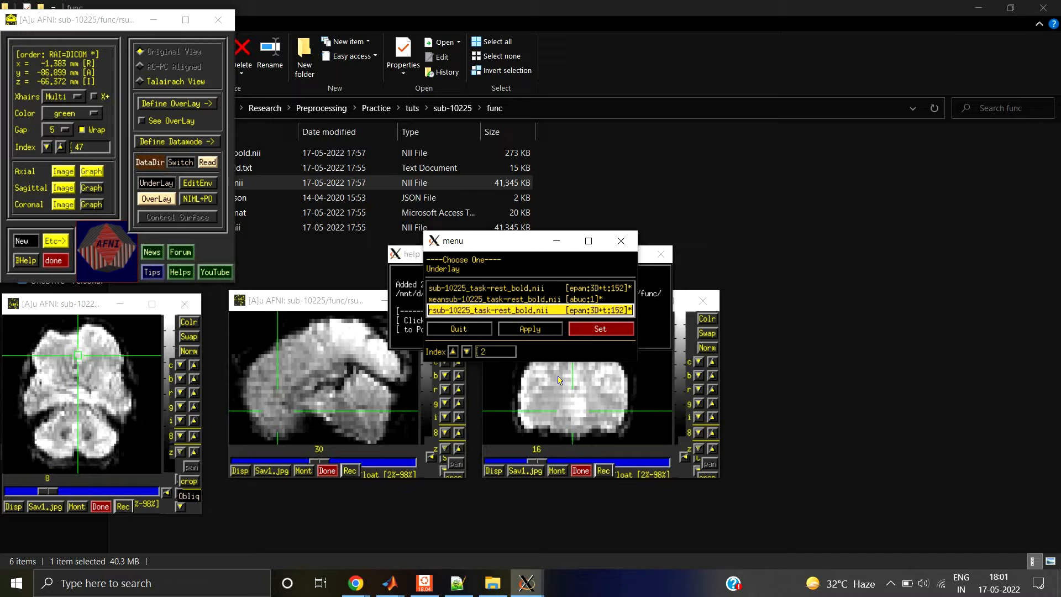
click(600, 328)
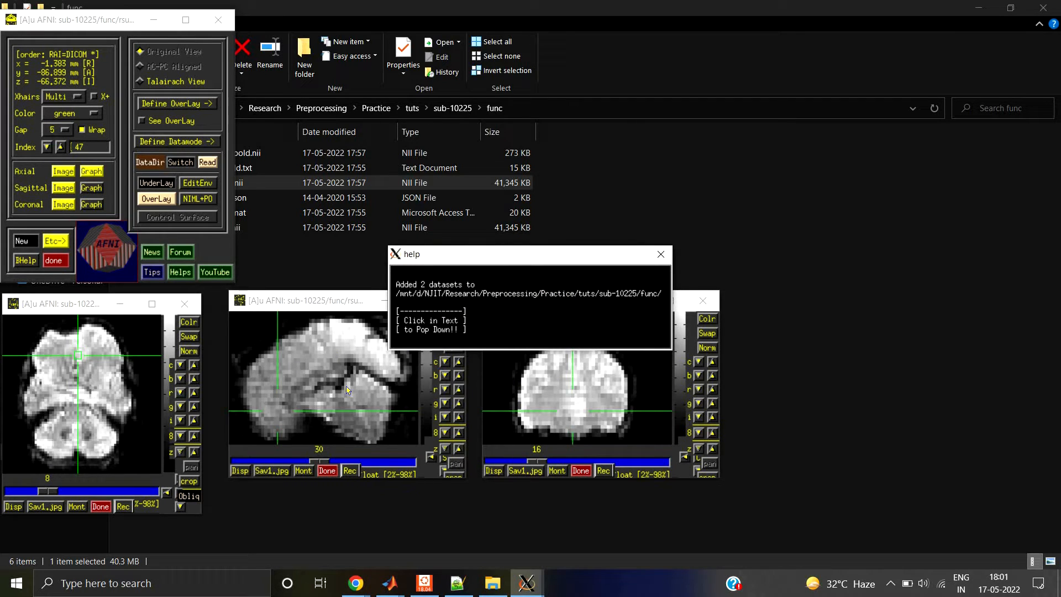
Step: Dismiss the added-datasets message and place the crosshair in the lower frontal part of the brain in the sagittal image
click(551, 307)
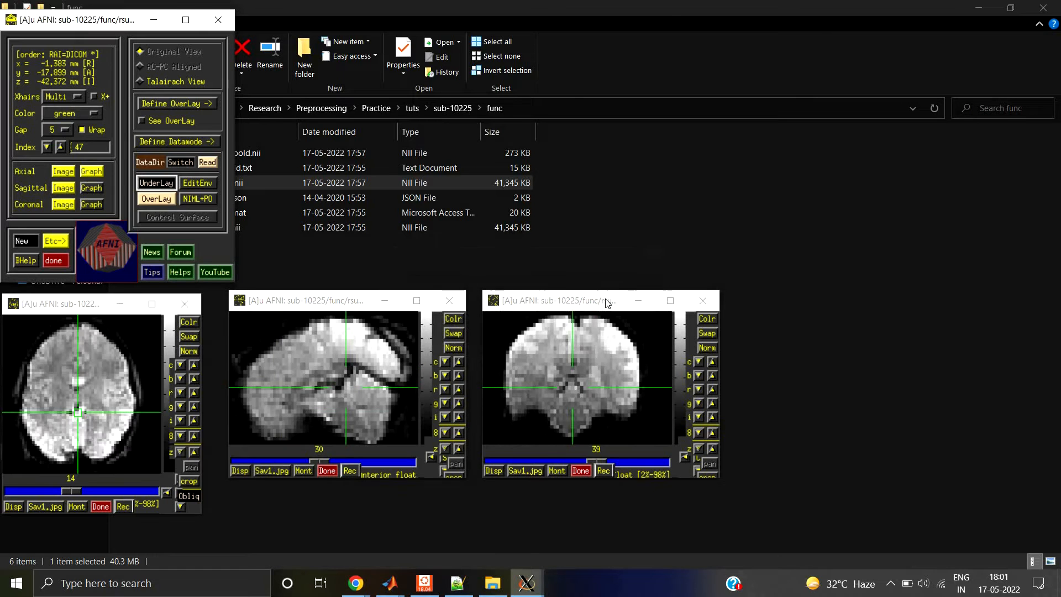
drag(616, 296, 626, 287)
click(298, 365)
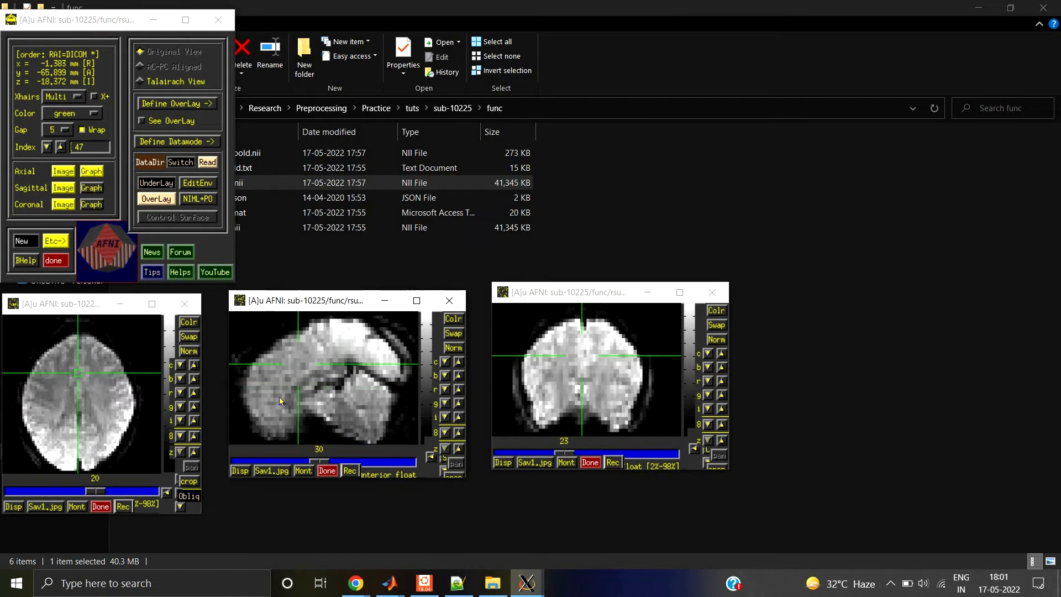
click(280, 399)
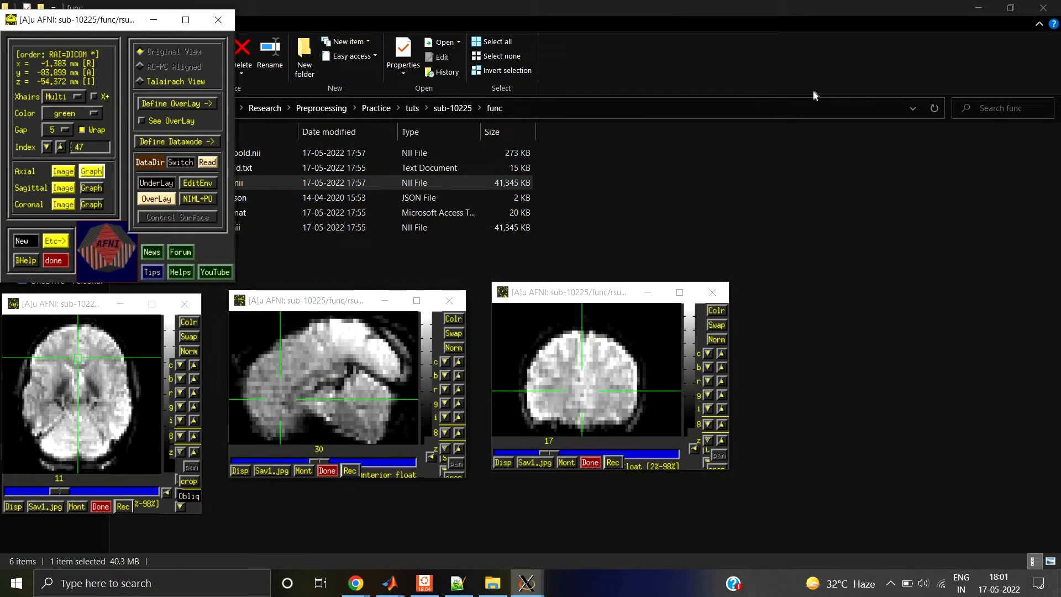
Step: Bring the axial time-series graph window forward and place it clear of the axial and sagittal images
click(527, 583)
click(746, 541)
drag(903, 178, 856, 28)
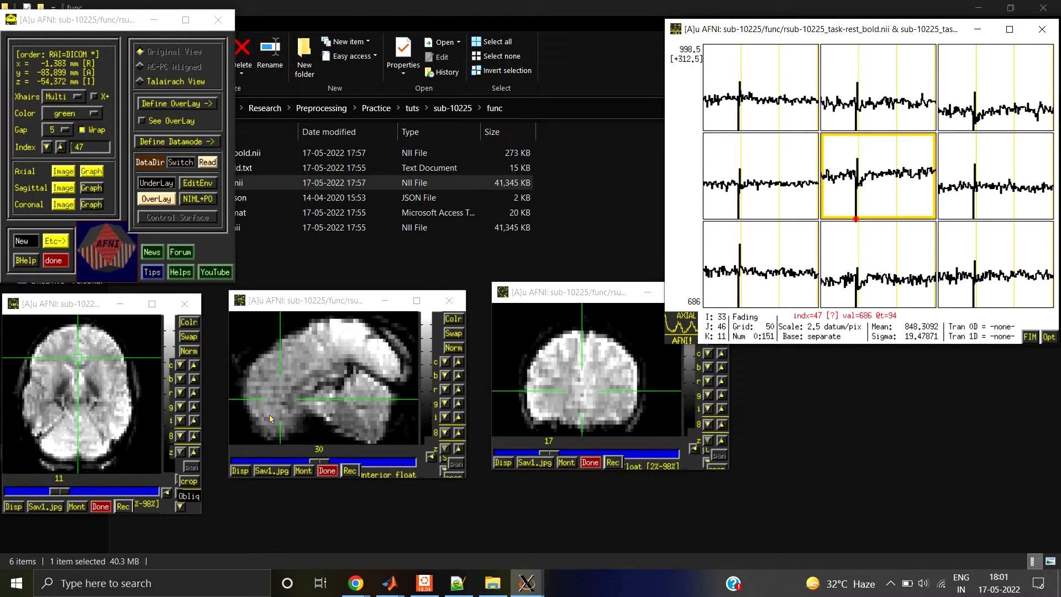
Step: Play the realigned scan's volumes as a video starting from time index 20
click(277, 402)
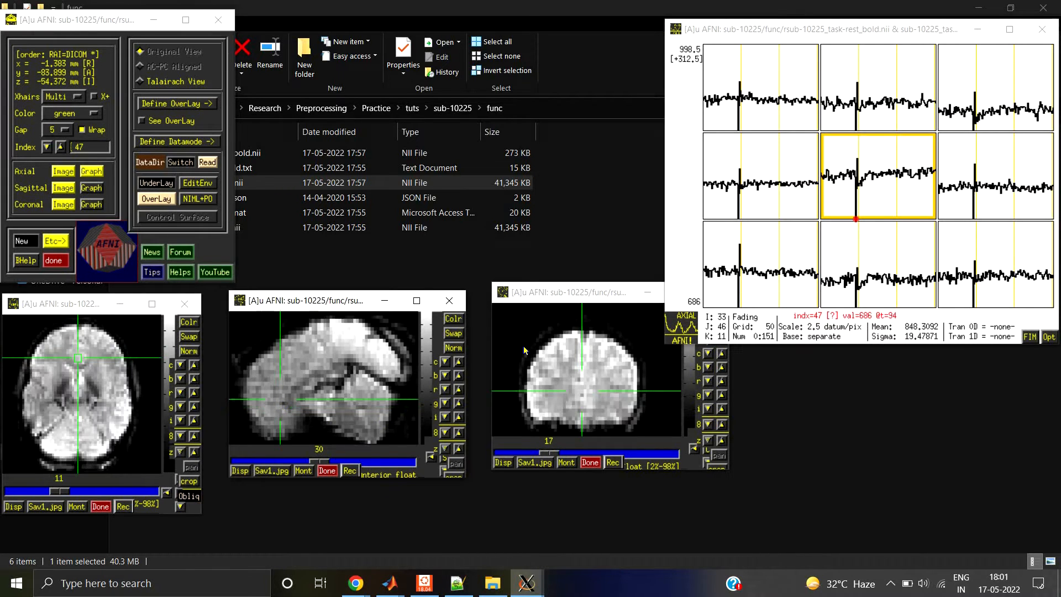
click(835, 179)
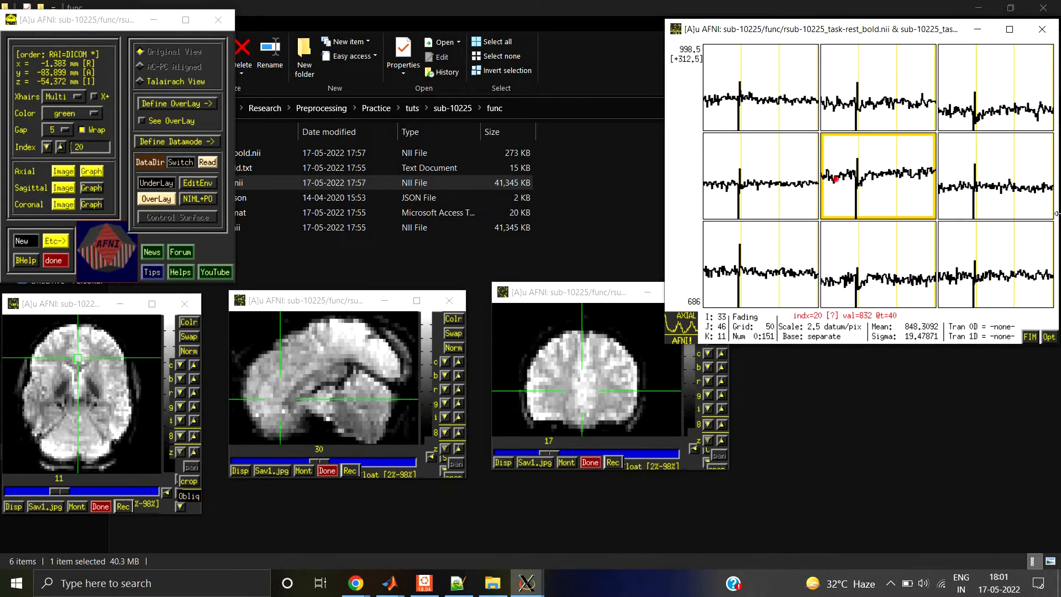
key(v)
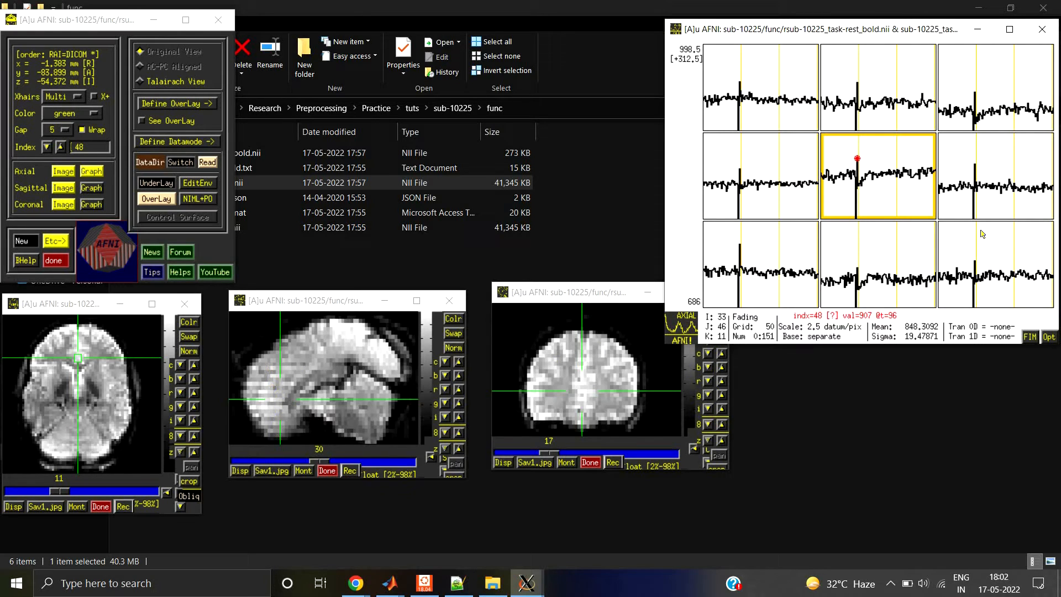
Step: Step back and forth between time indices 48 and 49 of the realigned scan to compare the head position
key(Right)
key(Right)
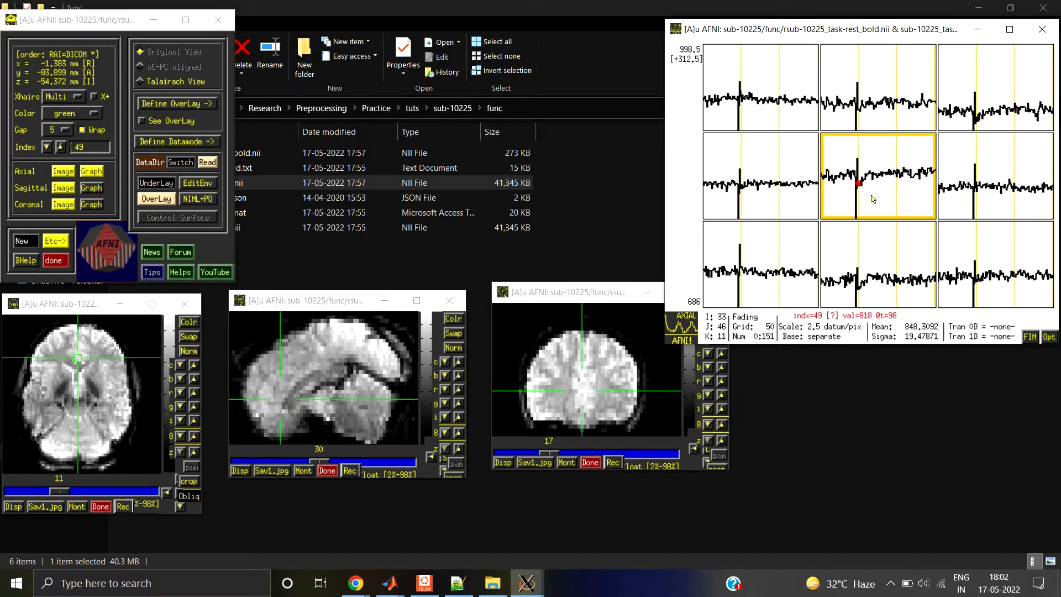
key(Left)
key(Right)
key(Left)
key(Left)
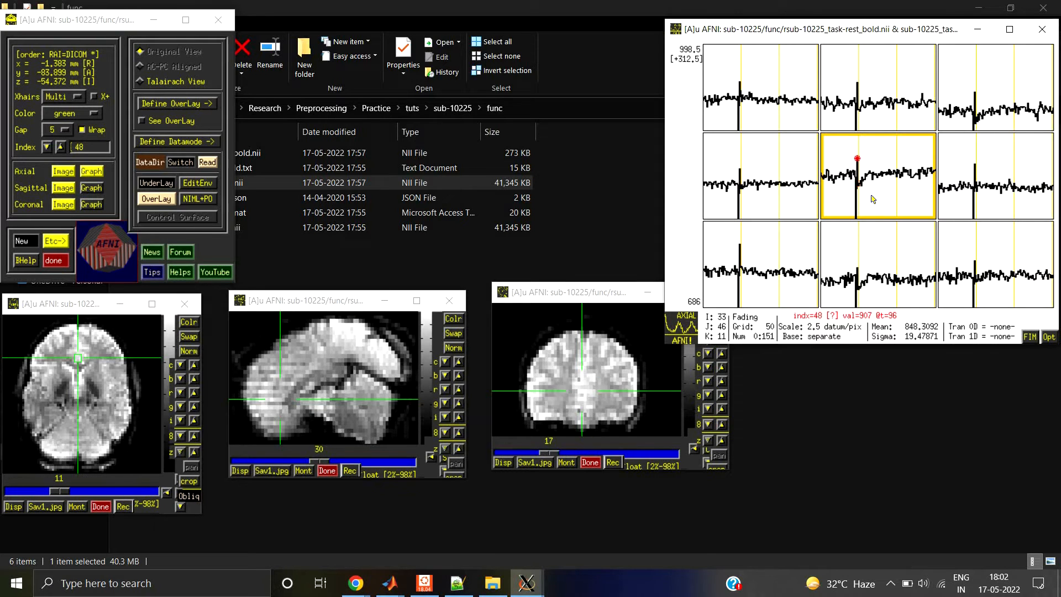
key(Left)
key(Right)
key(greater)
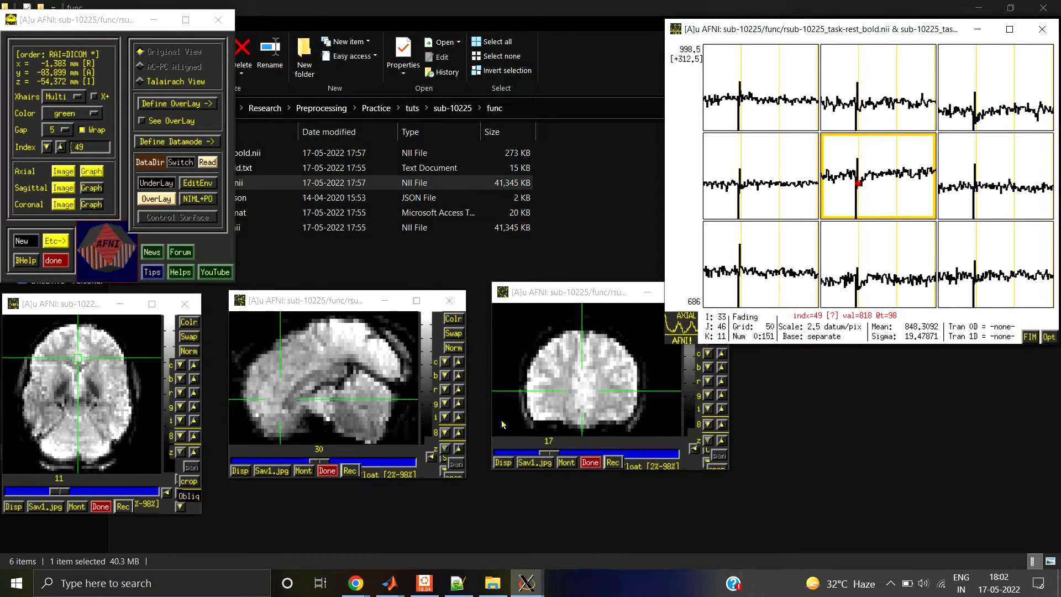
key(less)
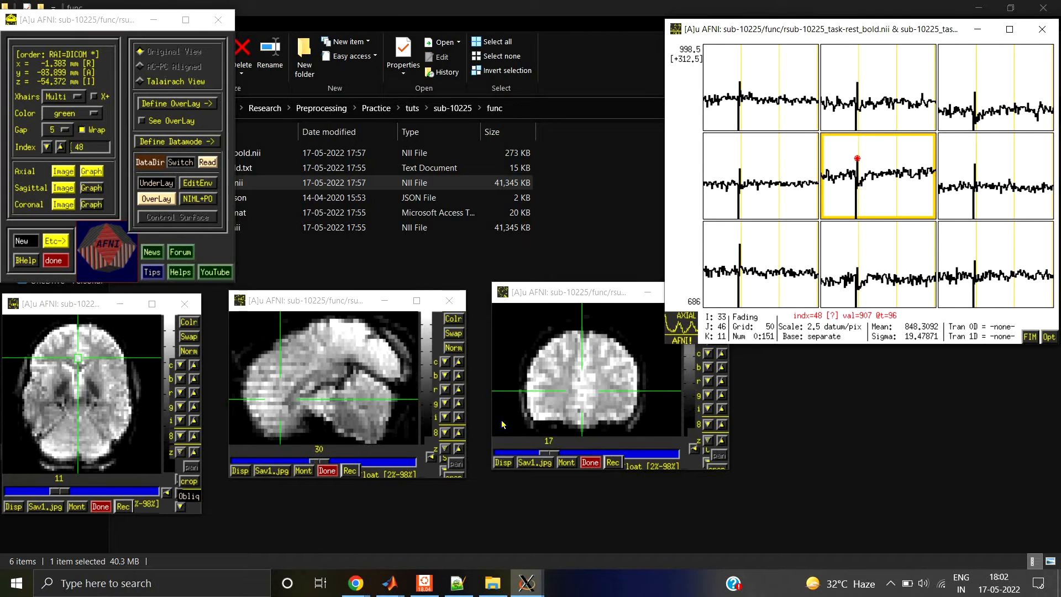
key(greater)
key(Left)
key(Right)
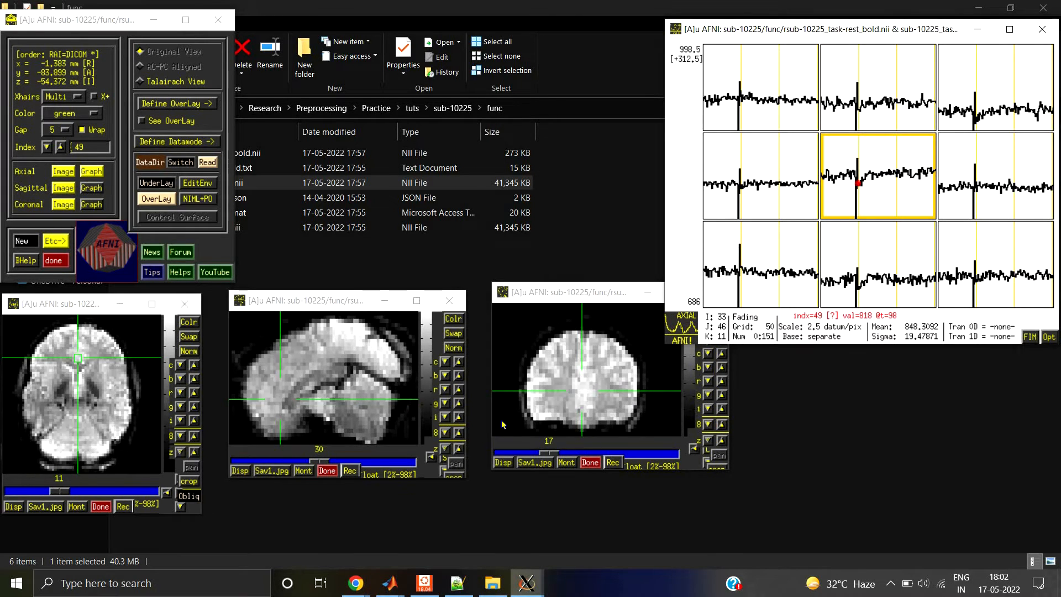
key(Left)
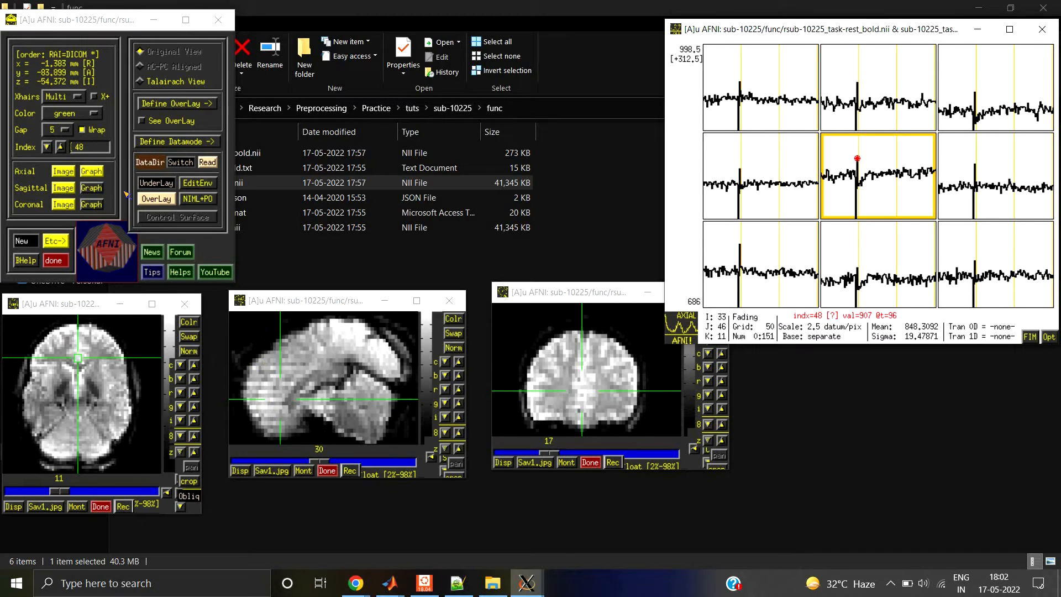
Step: Set the underlay to the original, unrealigned dataset sub-10225_task-rest_bold.nii
click(157, 183)
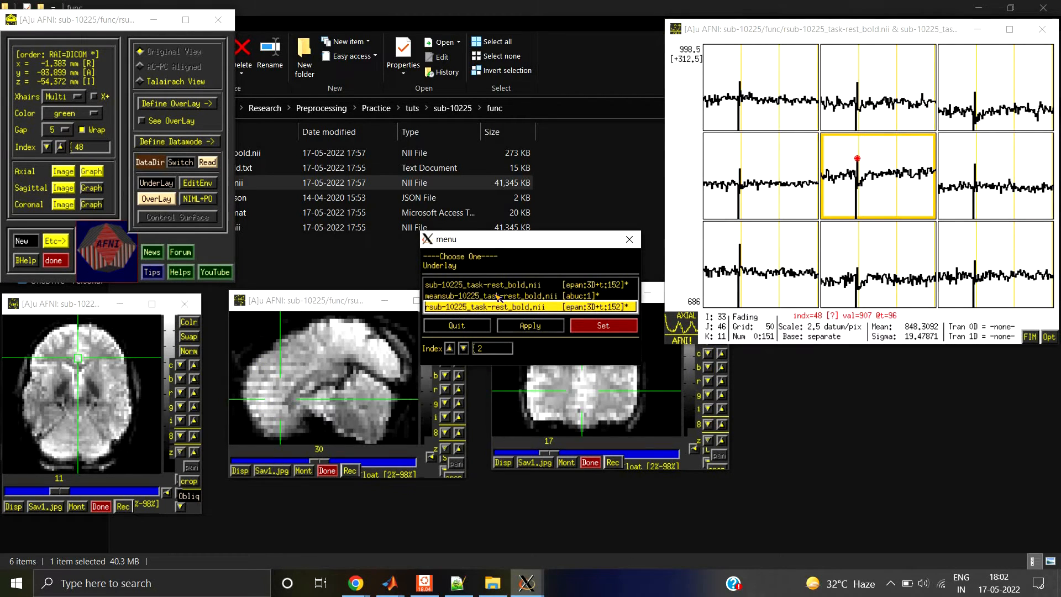
click(482, 285)
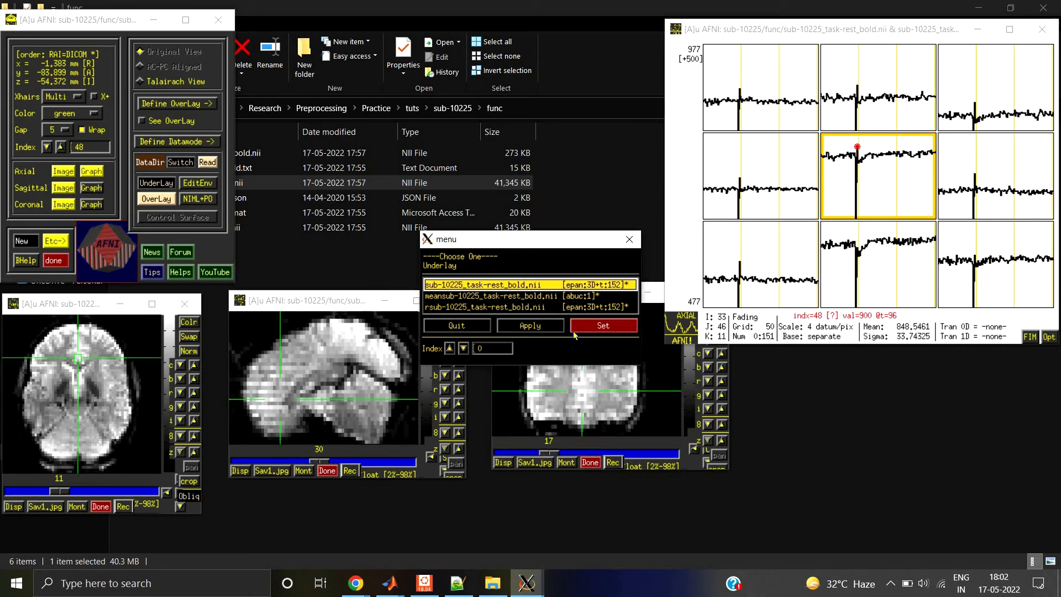
click(603, 325)
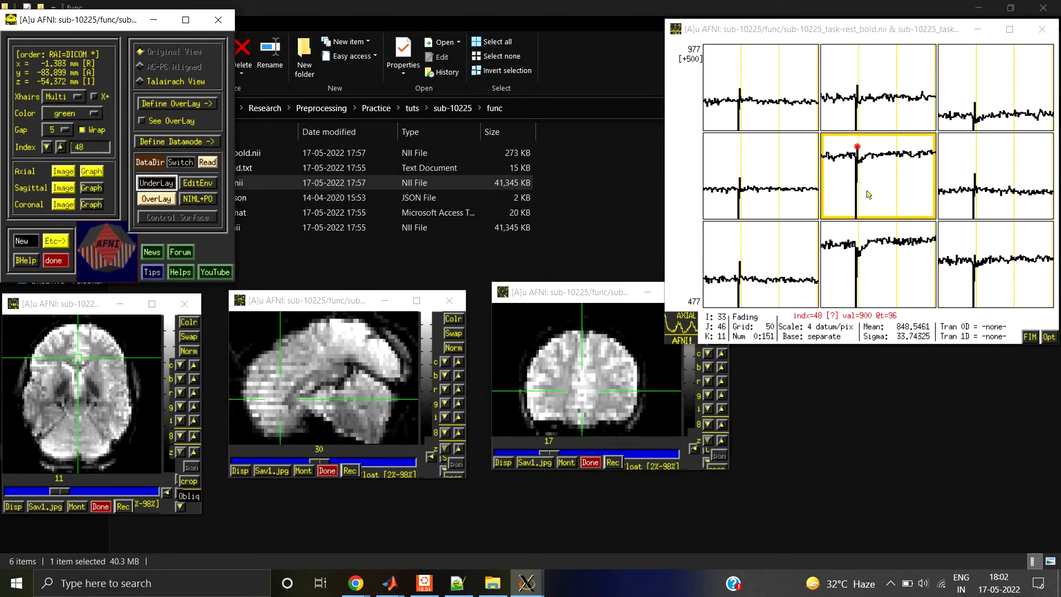
Step: Examine the original scan's volumes between time indices 45 and 48 around the signal spike
key(Right)
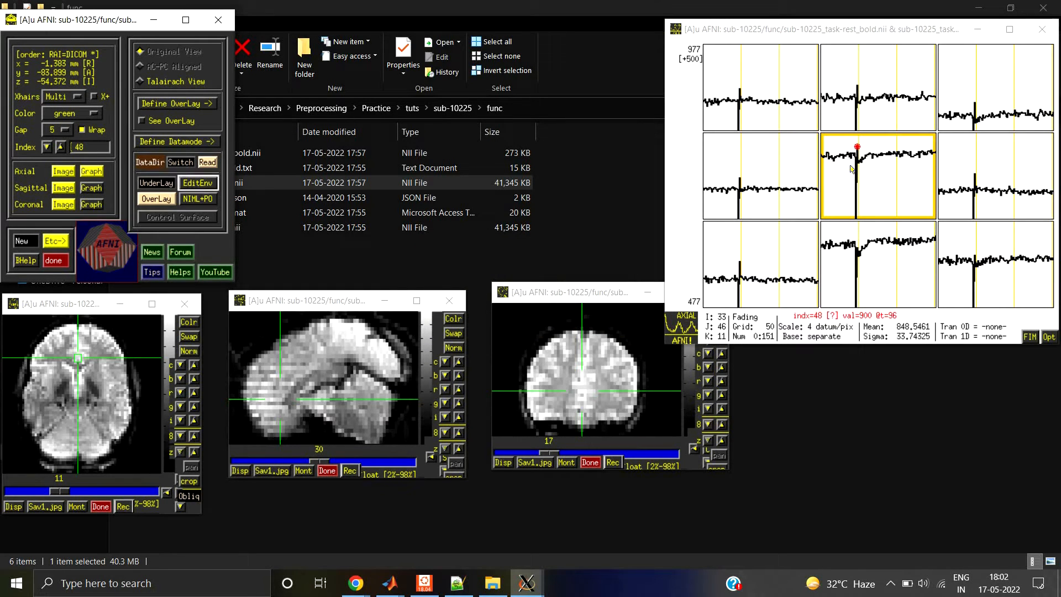
key(Left)
key(Left)
key(Left)
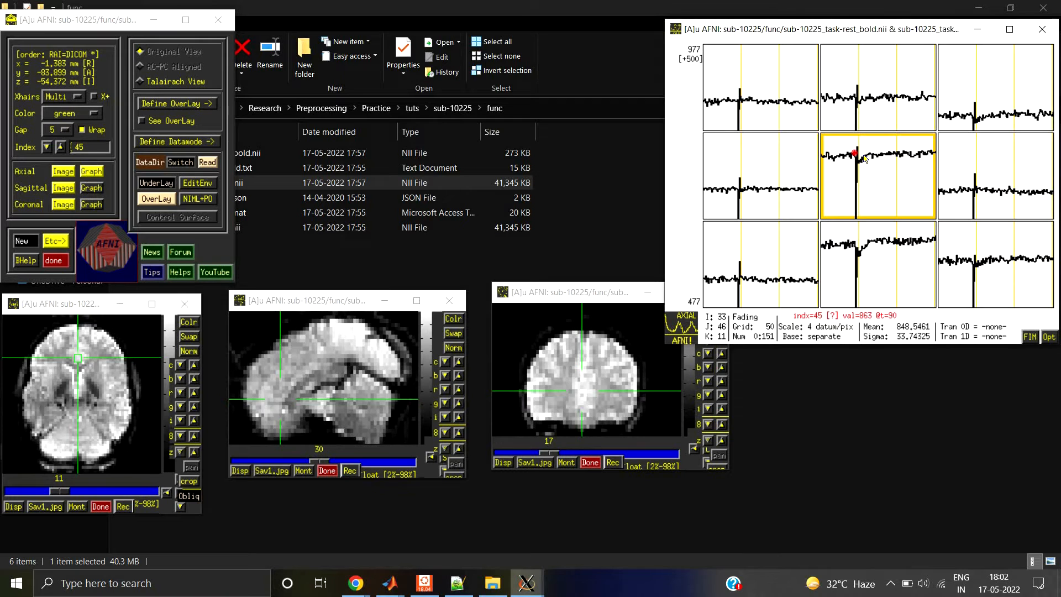
key(Right)
key(Right)
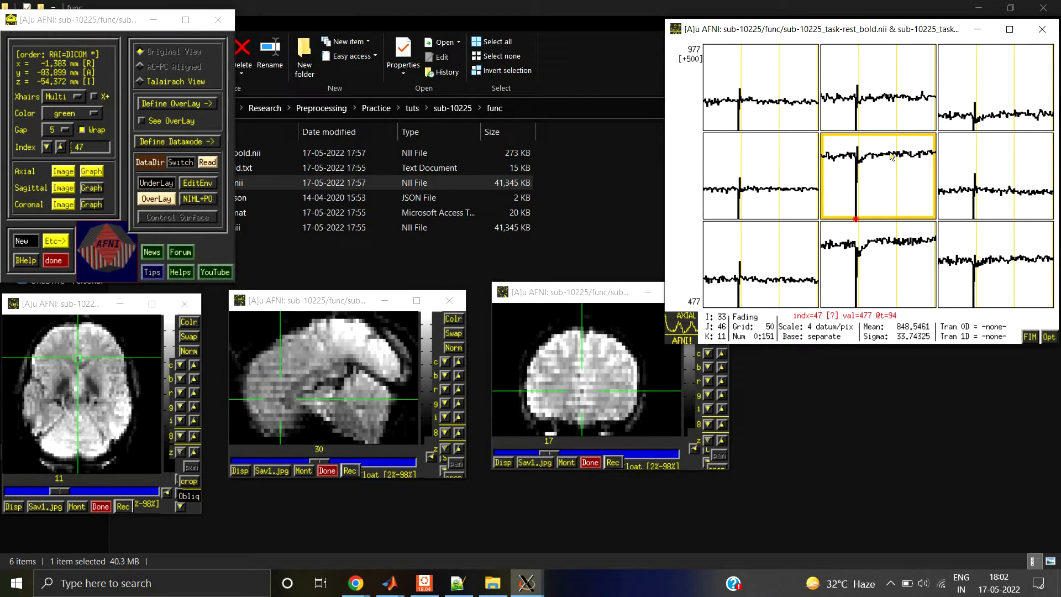
key(Left)
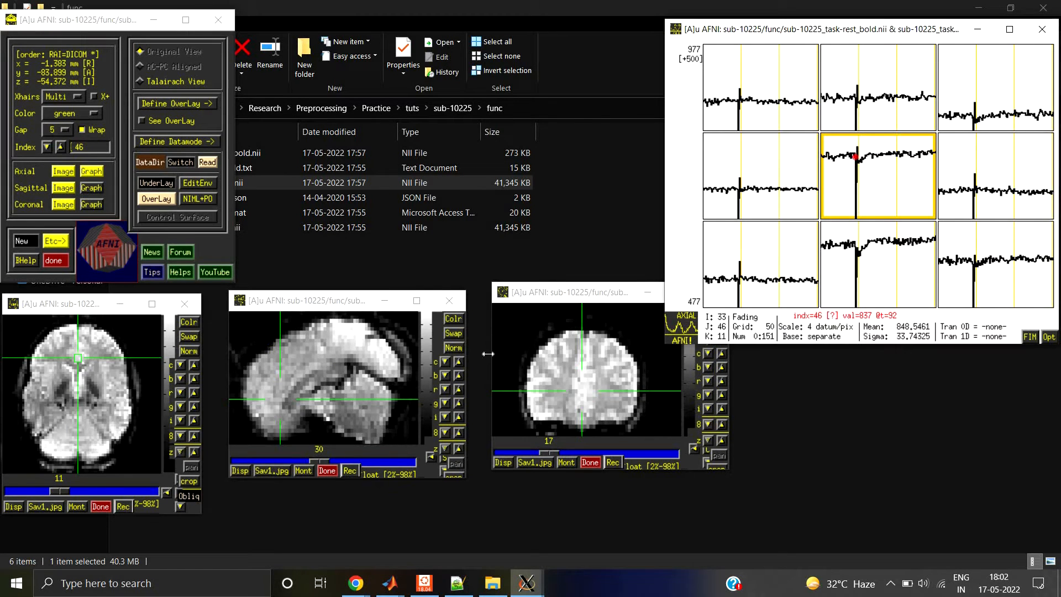
key(Right)
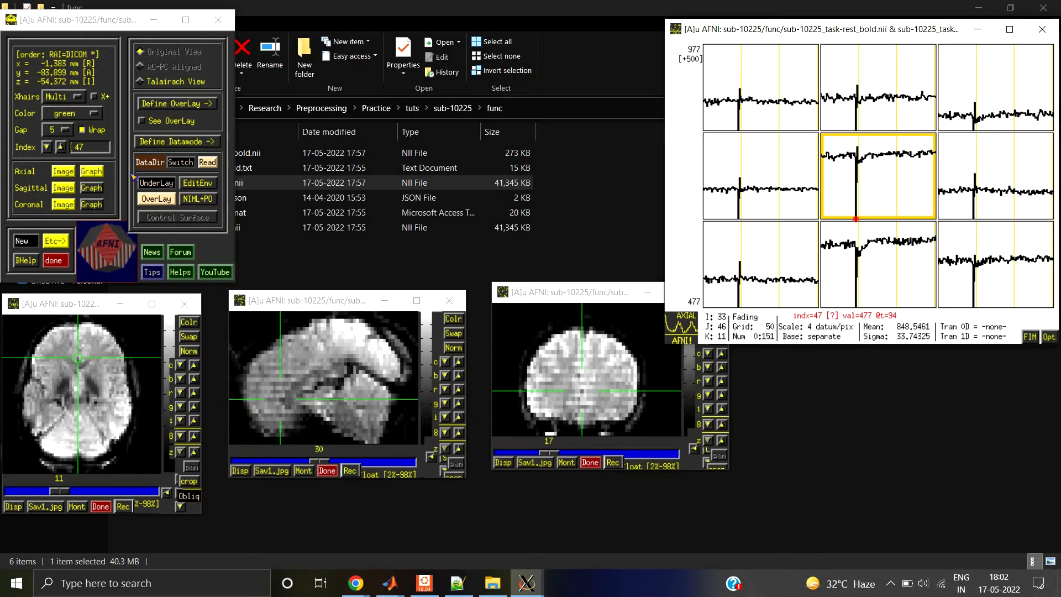
Step: Set the underlay back to the realigned dataset rsub-10225_task-rest_bold.nii
click(150, 183)
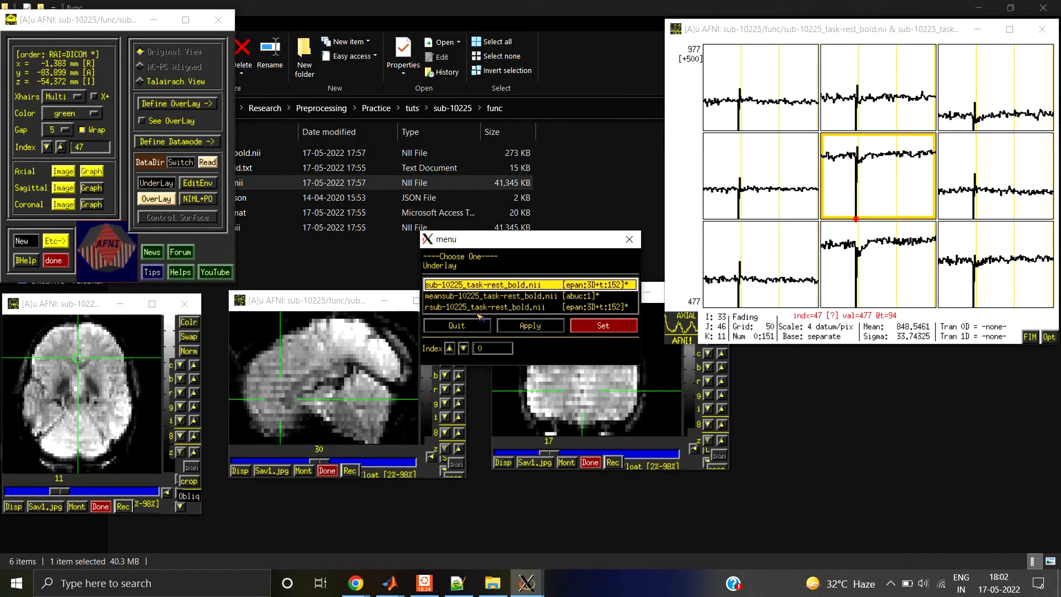
click(478, 307)
click(598, 326)
click(572, 325)
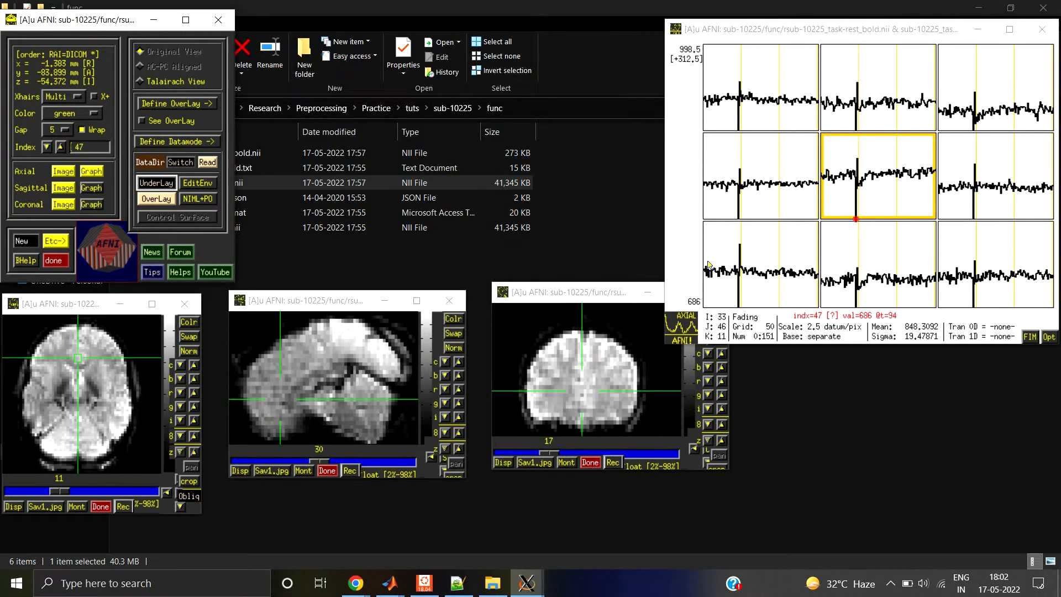
Step: Examine the realigned scan's volumes from time index 44 up to the spike, stepping back and forth between adjacent volumes
click(856, 176)
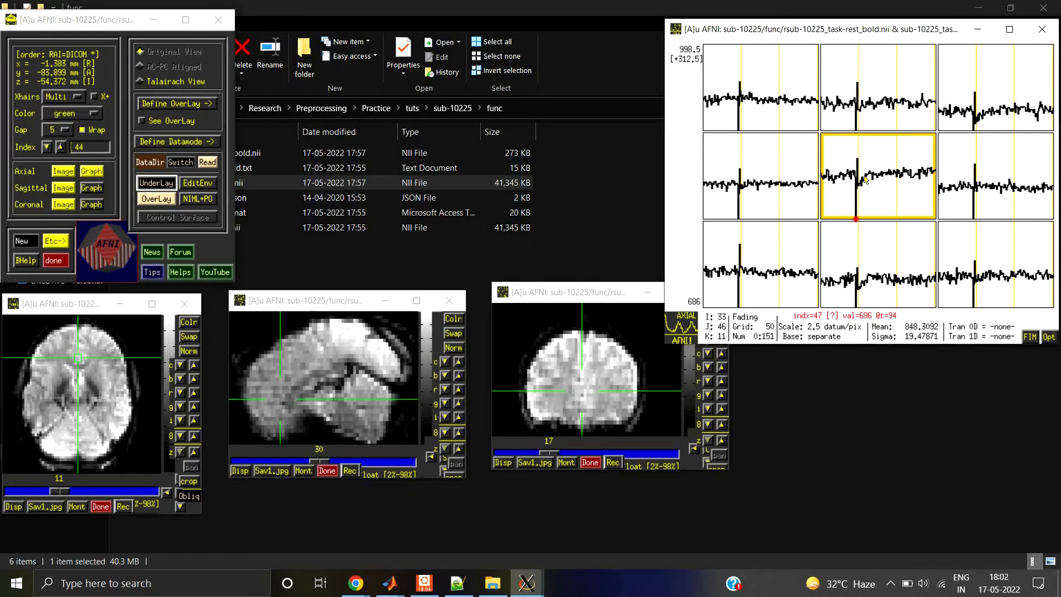
key(Right)
key(Right)
key(Right)
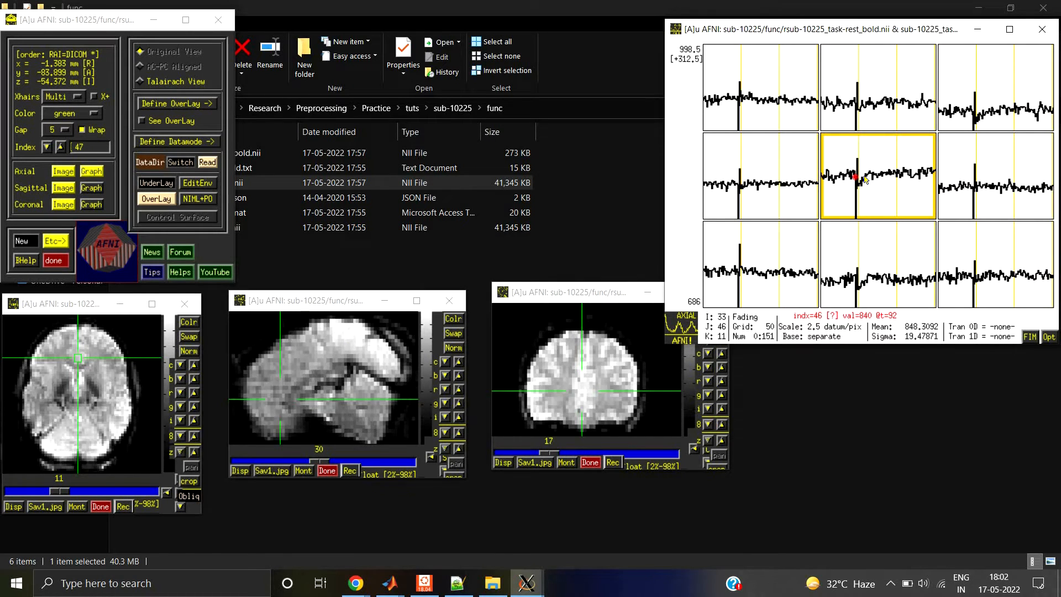
key(Left)
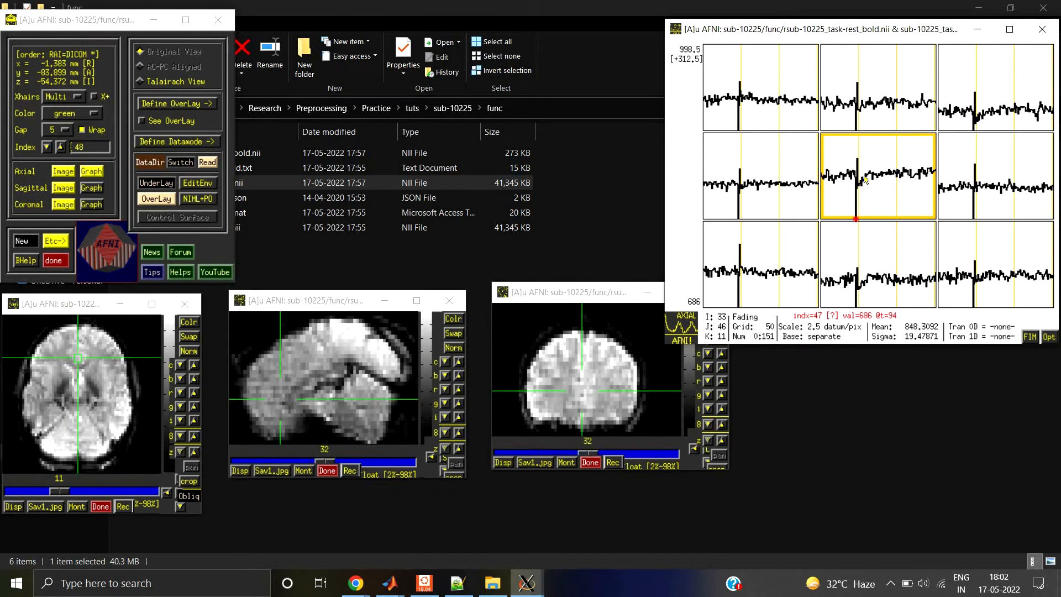
key(Right)
key(Left)
key(Right)
key(Left)
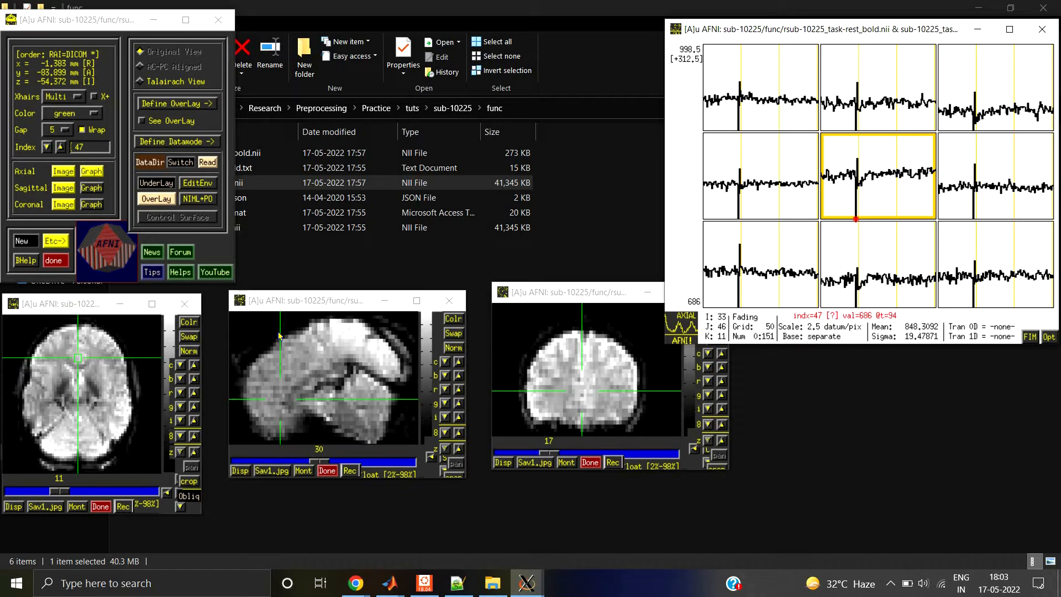
key(Right)
key(Left)
key(Right)
key(Left)
Step: Advance through the realigned volumes after the spike up to time index 72, checking the brain position in all three views
key(Right)
key(Right)
key(Right)
key(Right)
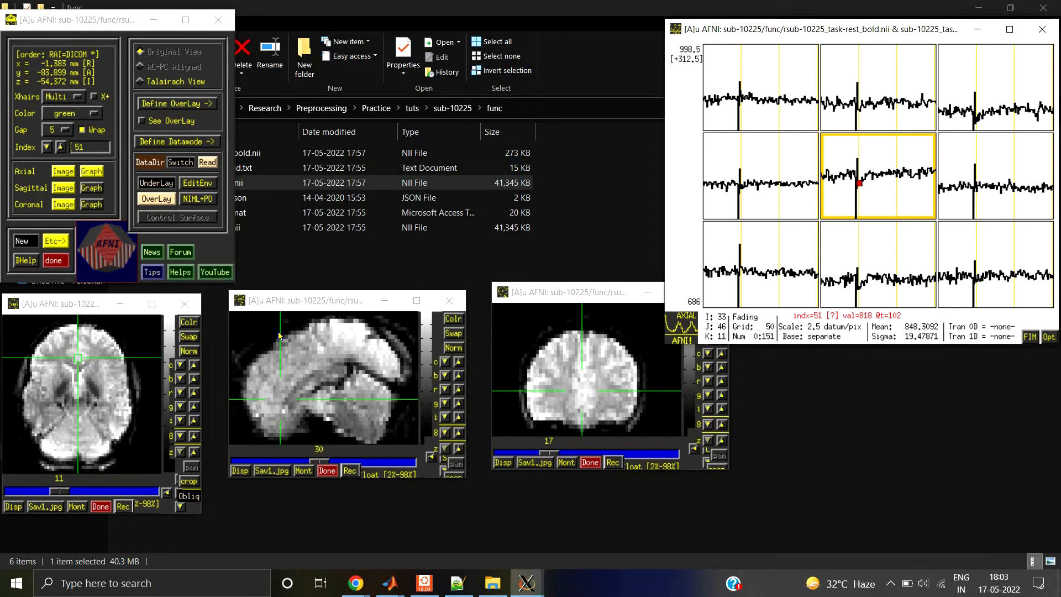
key(Right)
key(Right)
key(Right)
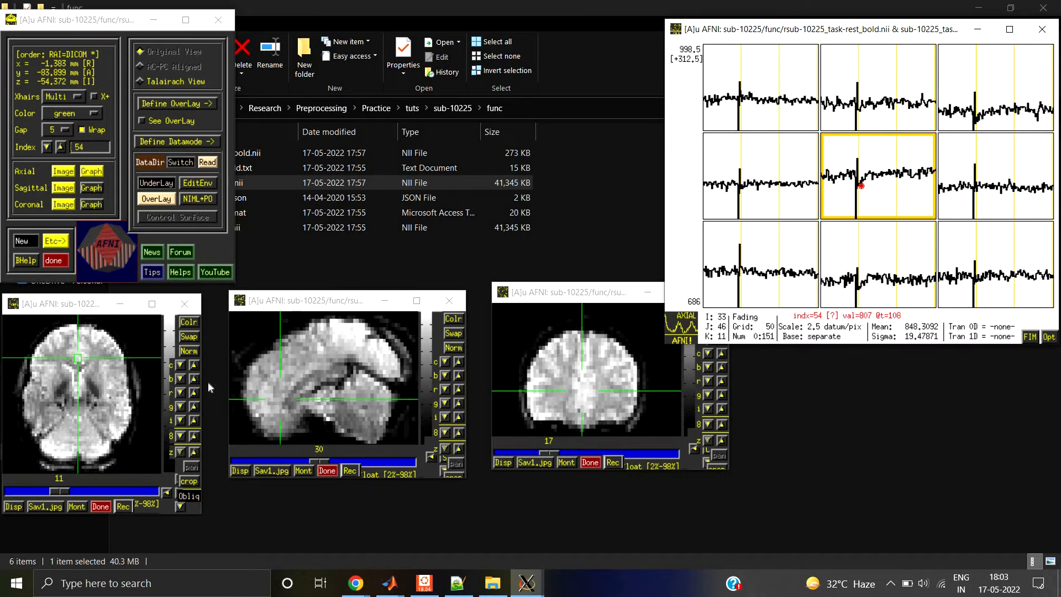
key(Right)
key(Right)
key(Right)
key(Right)
key(Right)
key(Right)
key(Right)
key(Right)
key(Right)
key(Right)
key(Right)
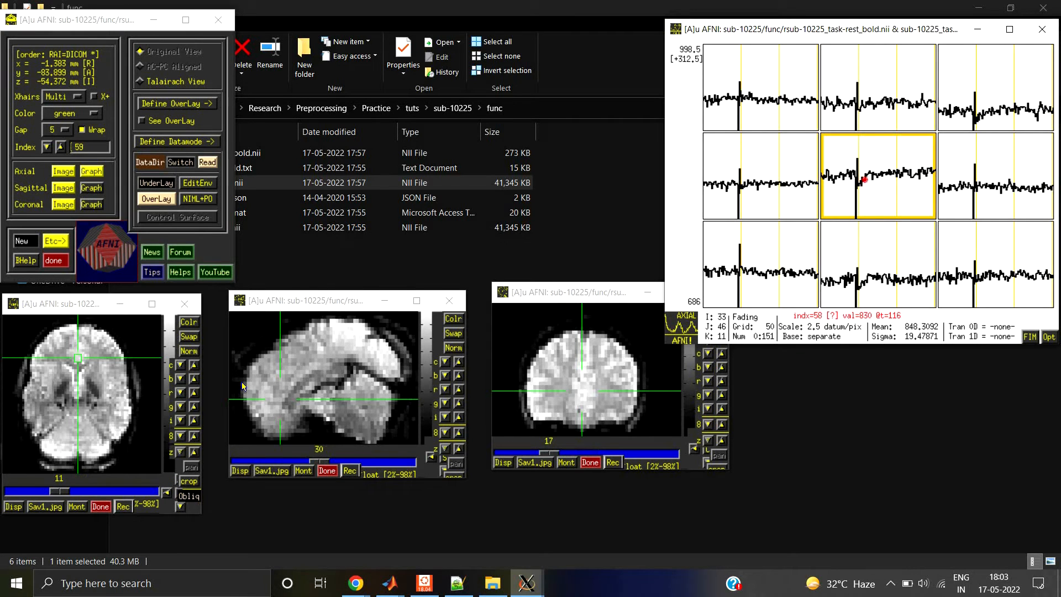
key(Right)
key(Right)
key(Right)
key(Right)
key(Right)
key(Right)
key(Right)
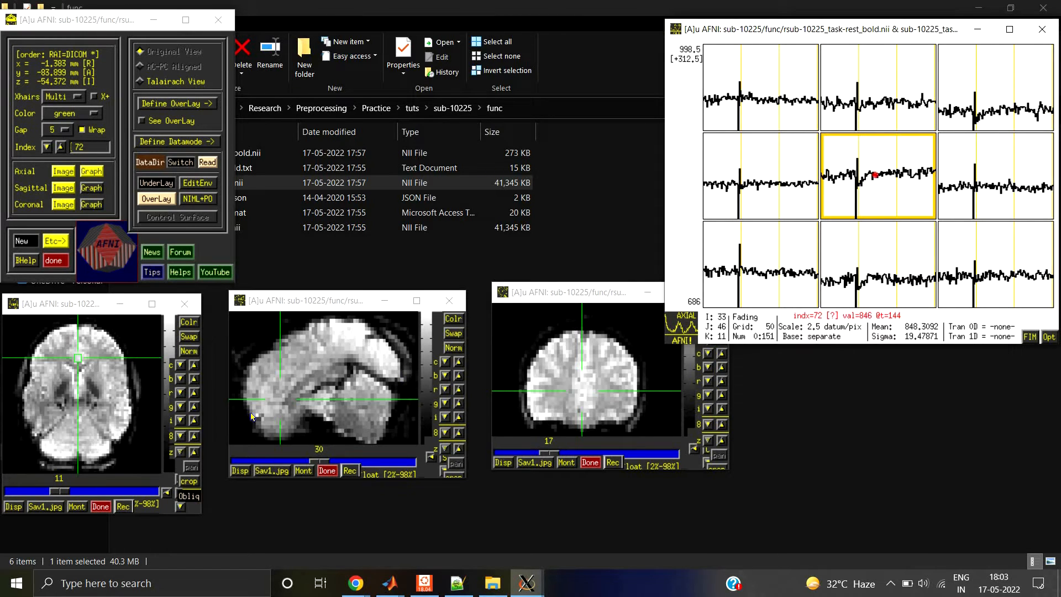
Step: Return to the spike in the central voxel's graph and compare the realigned volumes at time indices 46 to 49
click(857, 182)
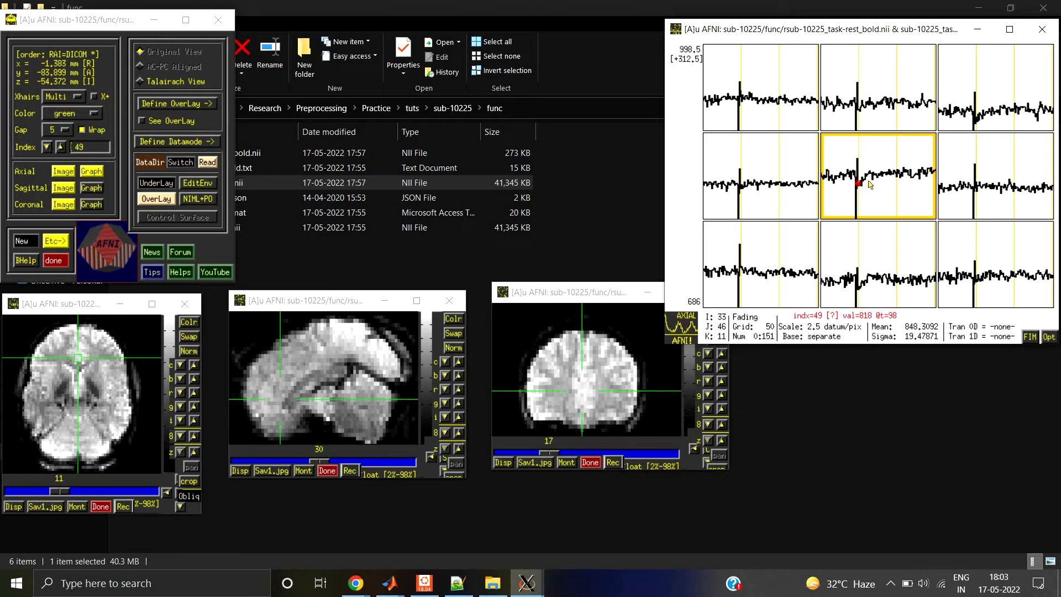
key(Left)
key(Left)
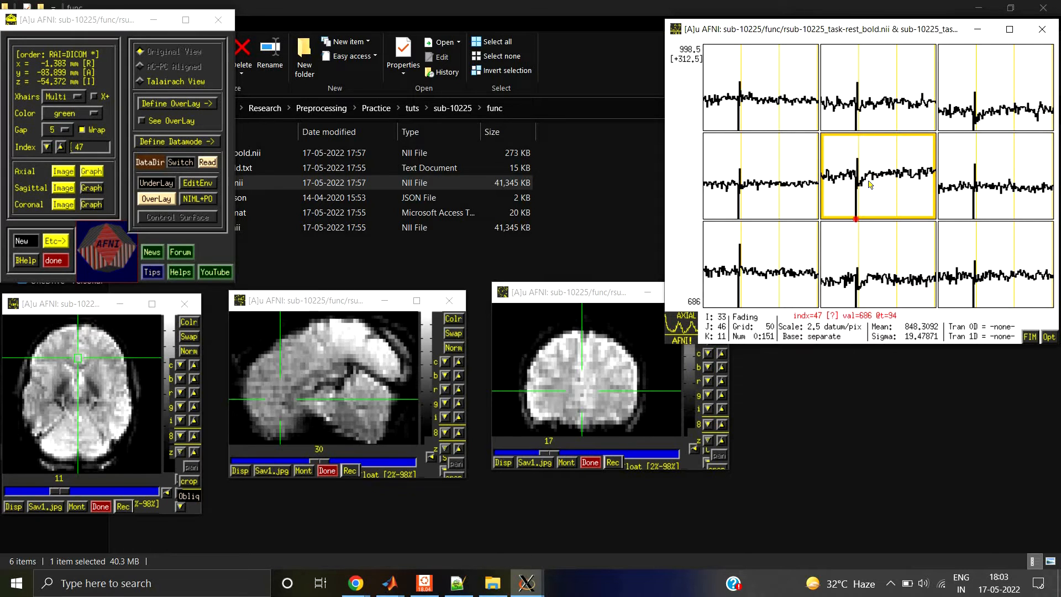
key(Left)
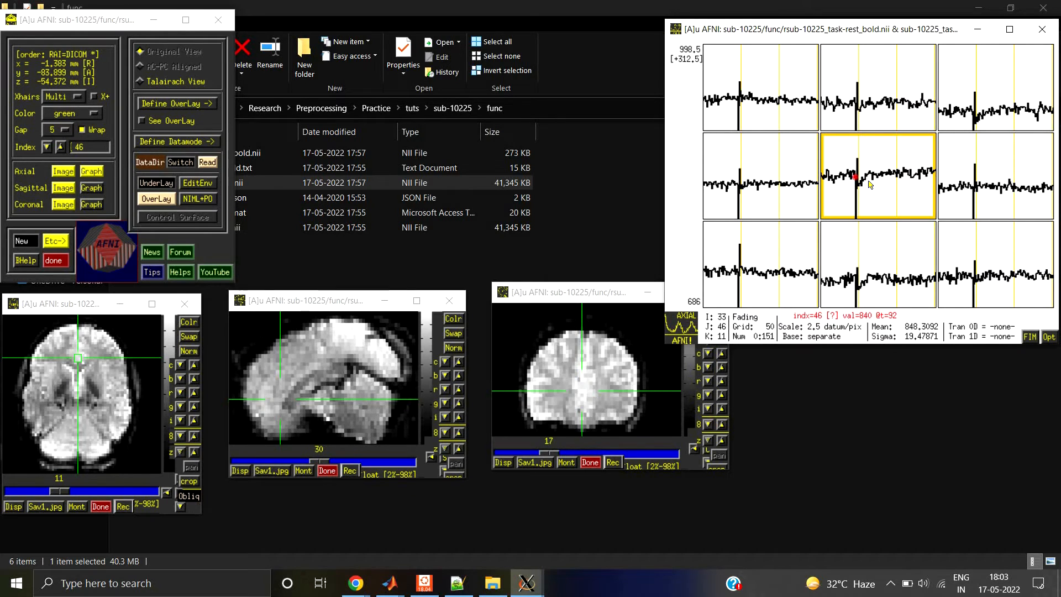
key(Right)
key(Right)
key(Right)
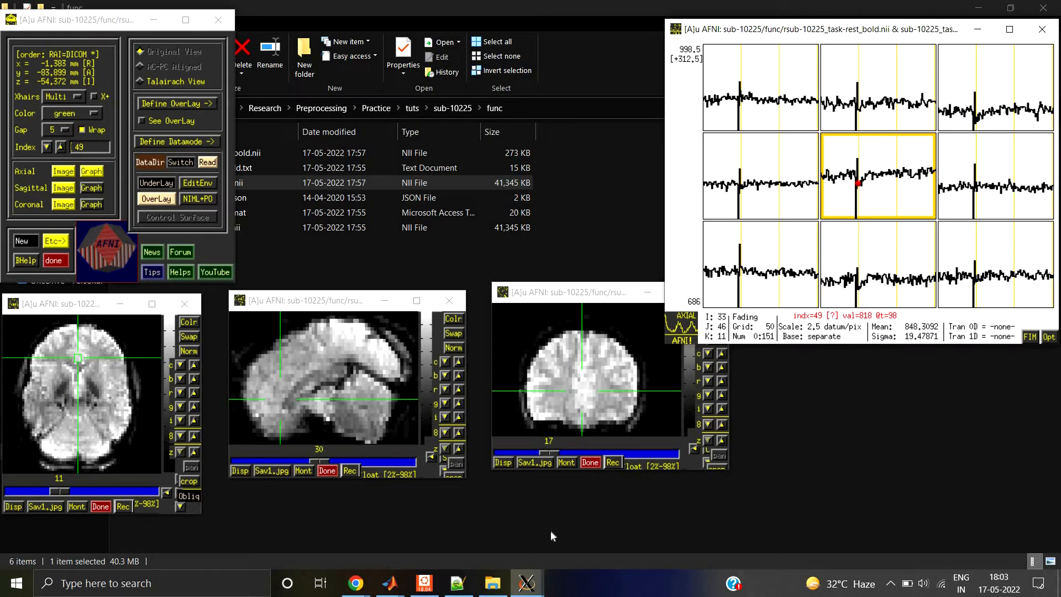
Step: Switch to the Notepad++ topic notes and highlight the Framewise Displacement entry, then put the notes away
click(457, 586)
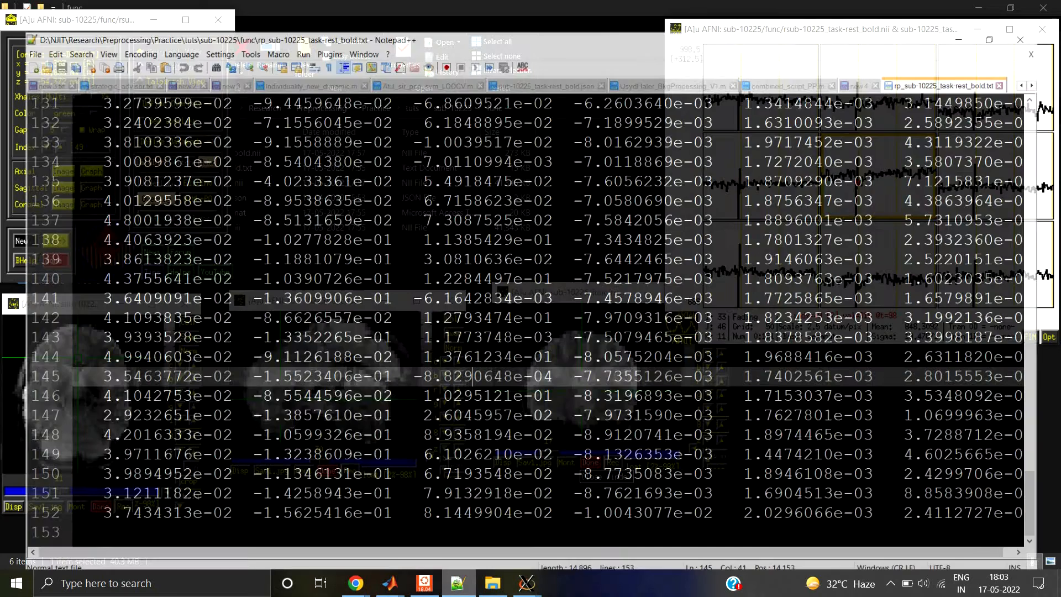
click(870, 58)
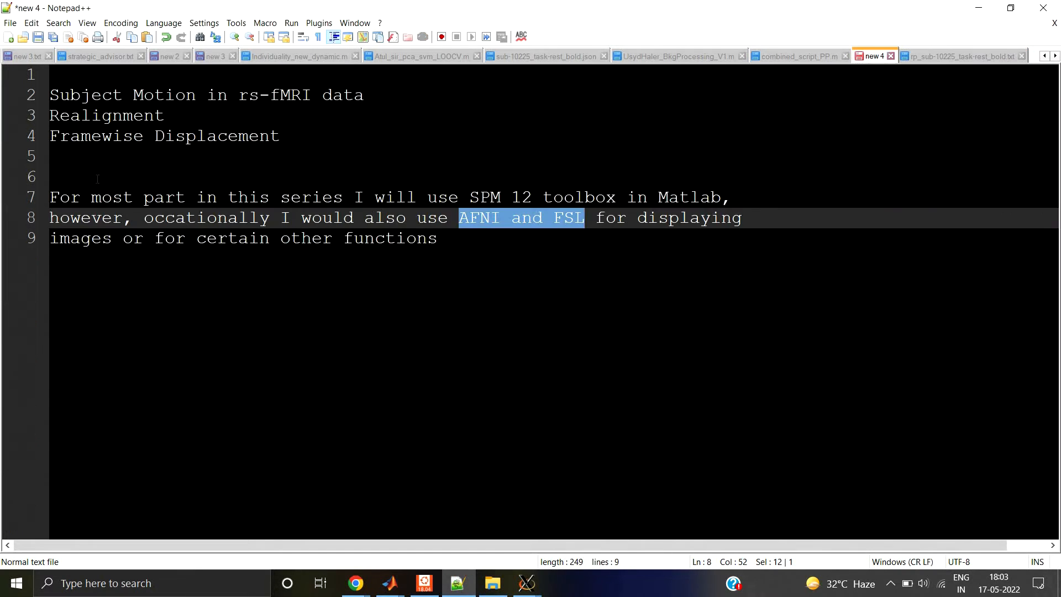
drag(91, 136, 332, 157)
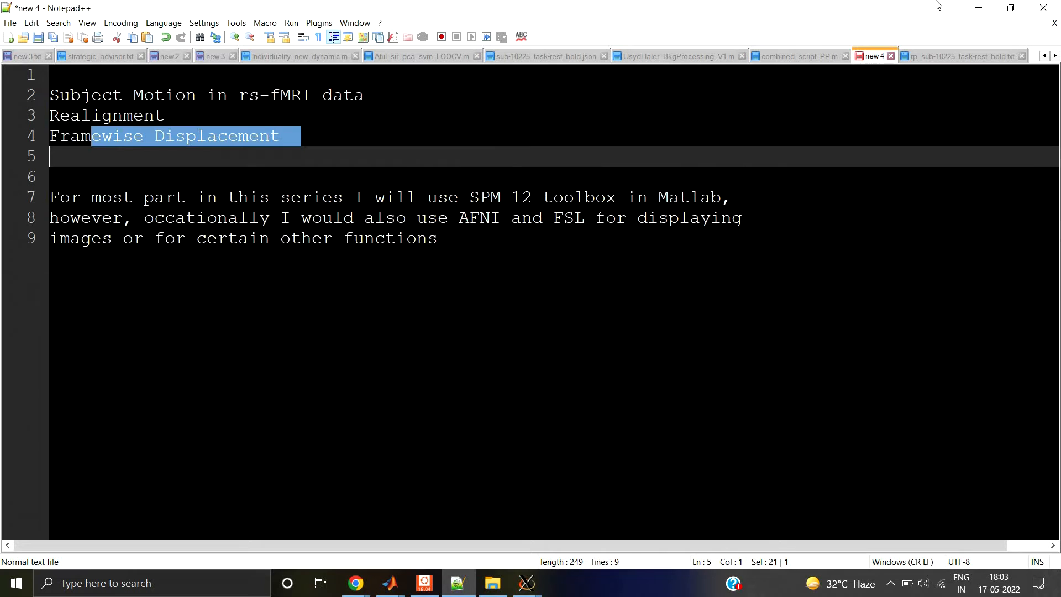
click(984, 7)
Step: Switch to the framewise_disp.m script in MATLAB and highlight the command that loads the realignment parameter text file
mouse_move(394, 585)
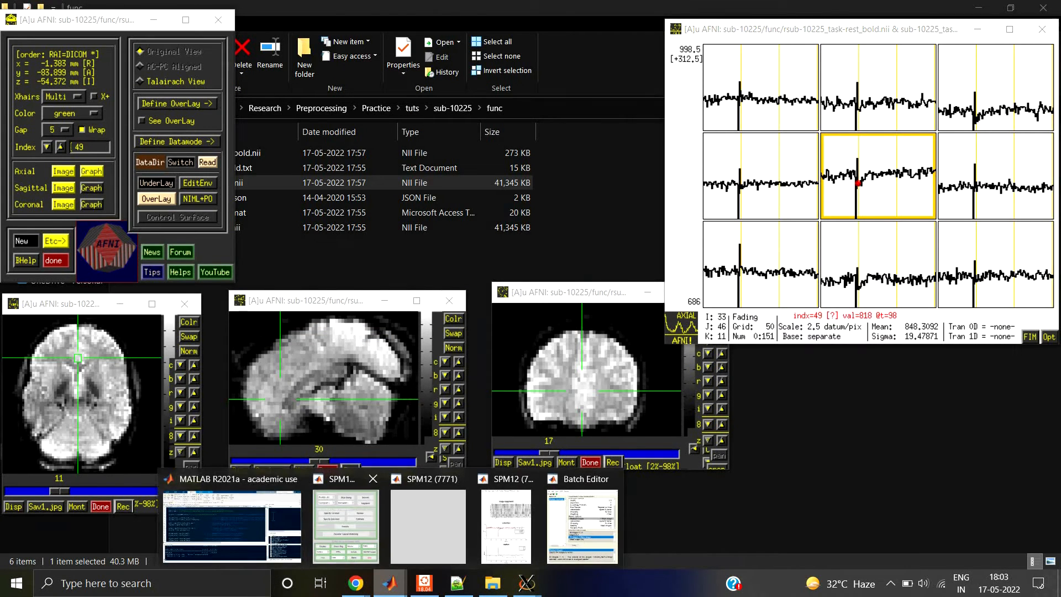
click(232, 522)
drag(326, 423, 330, 458)
drag(331, 497, 332, 497)
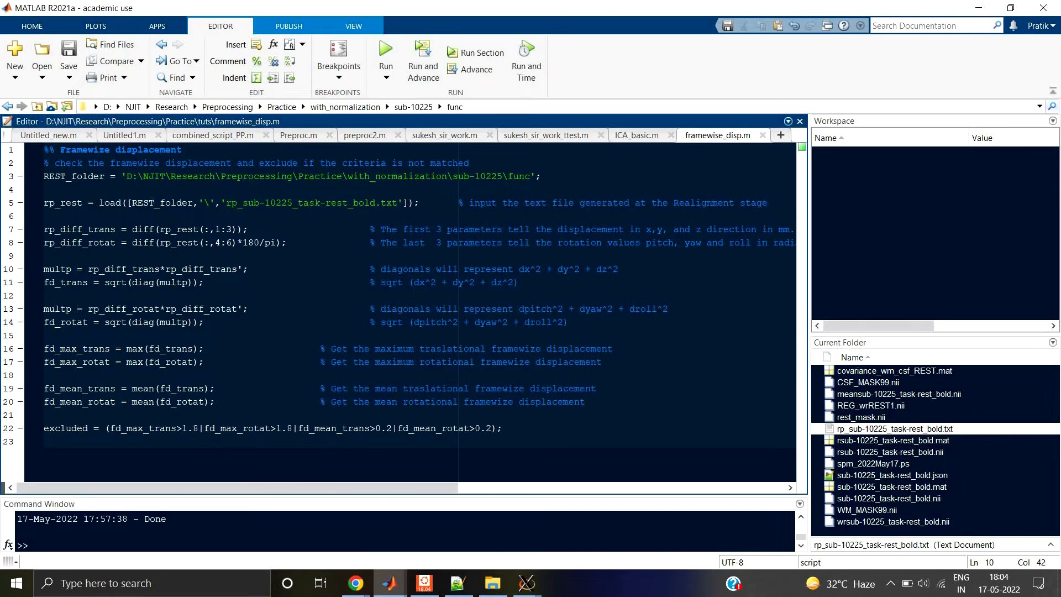
click(166, 202)
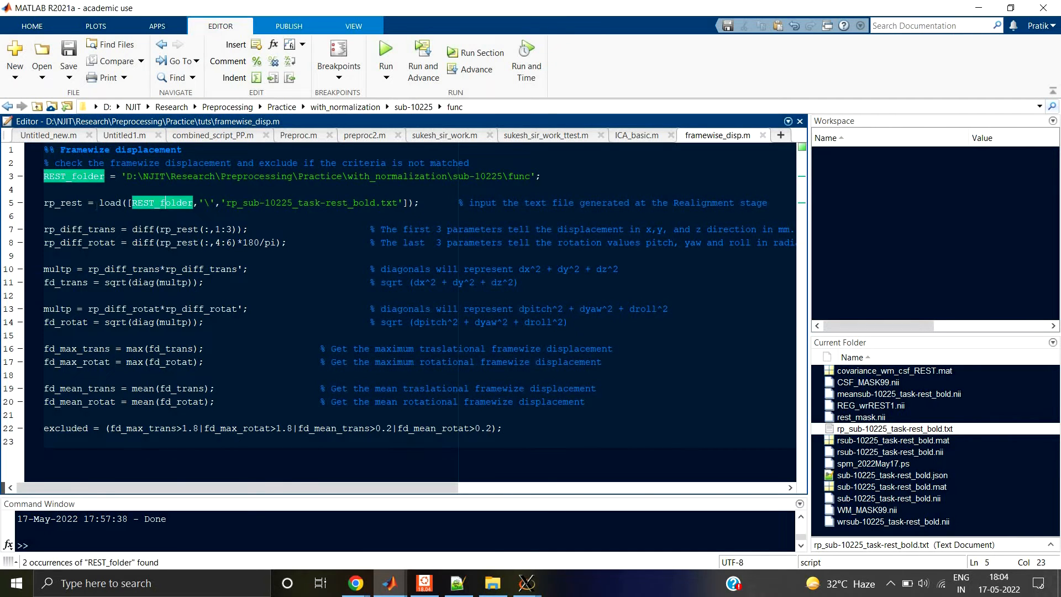
drag(95, 202, 431, 202)
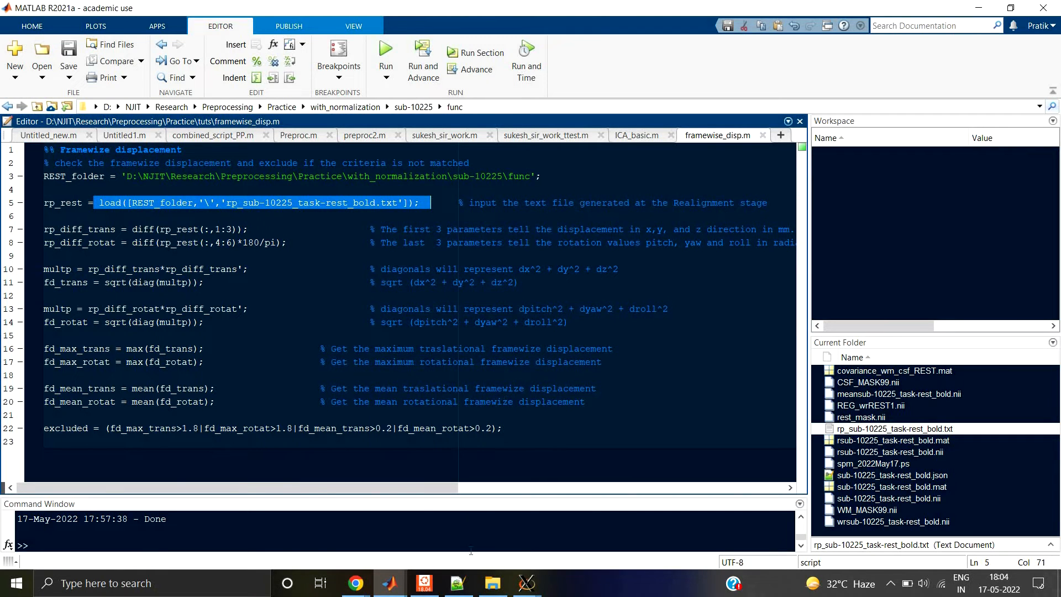
Step: Locate rp_sub-10225_task-rest_bold.txt in the tuts\sub-10225\func folder in File Explorer, then return to the MATLAB script
click(492, 583)
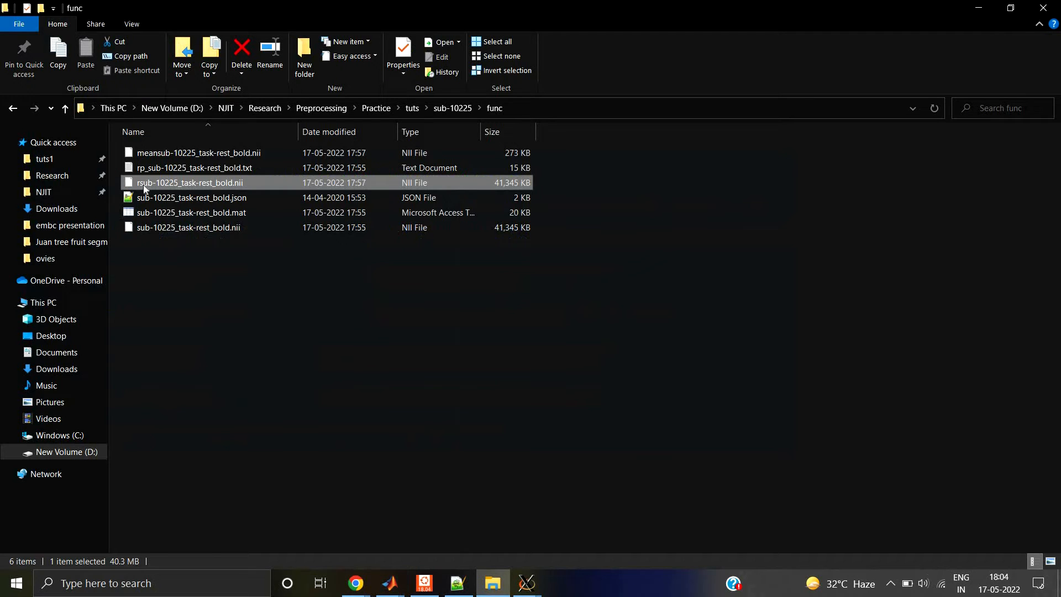
click(236, 167)
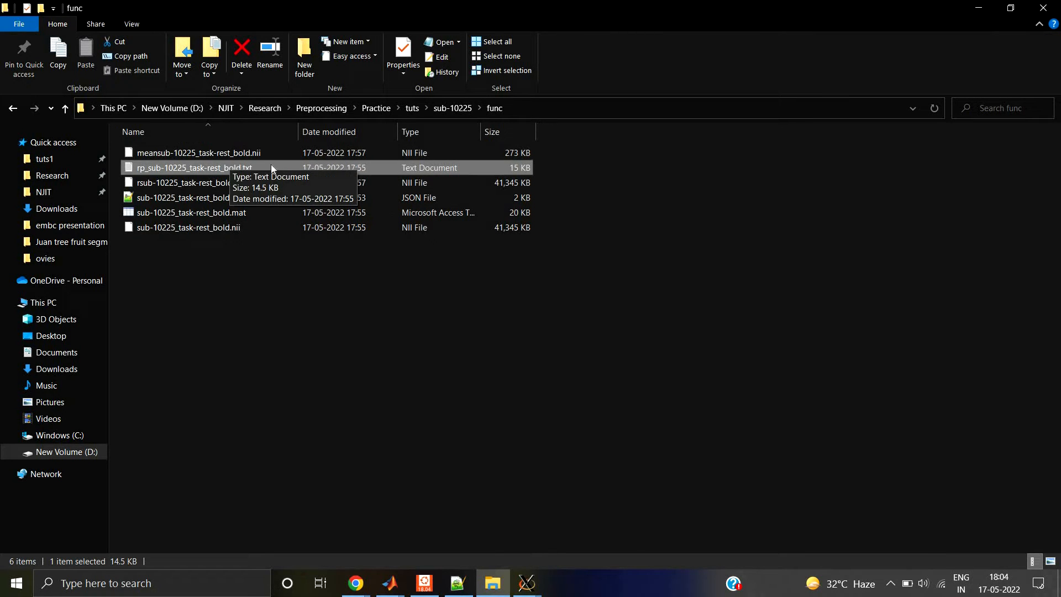
click(976, 8)
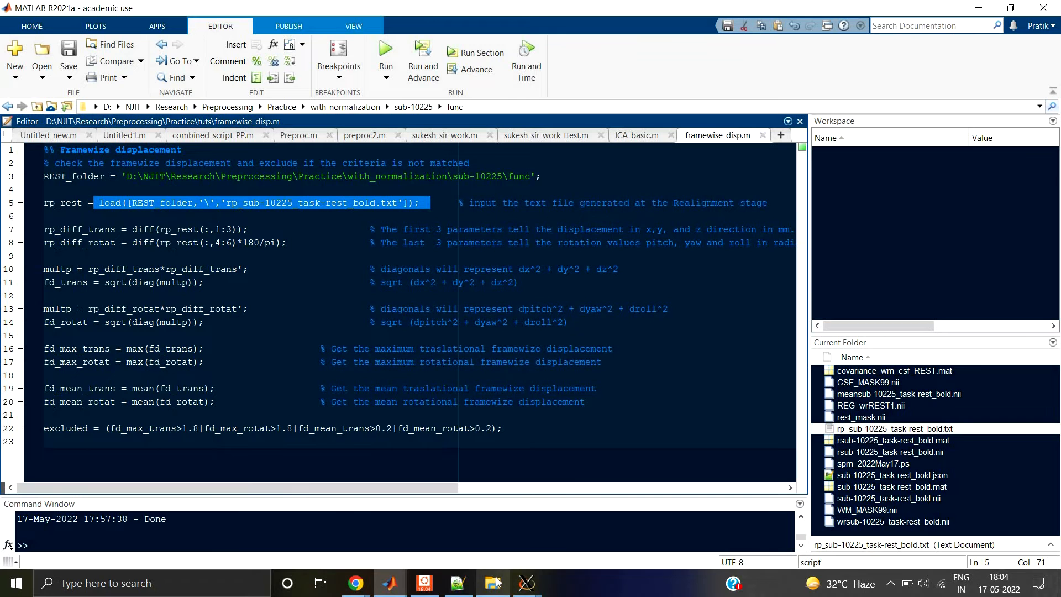
Step: Start SPM12's image display and browse to the Practice\tuts\sub-10225\func folder in the image selector
mouse_move(494, 584)
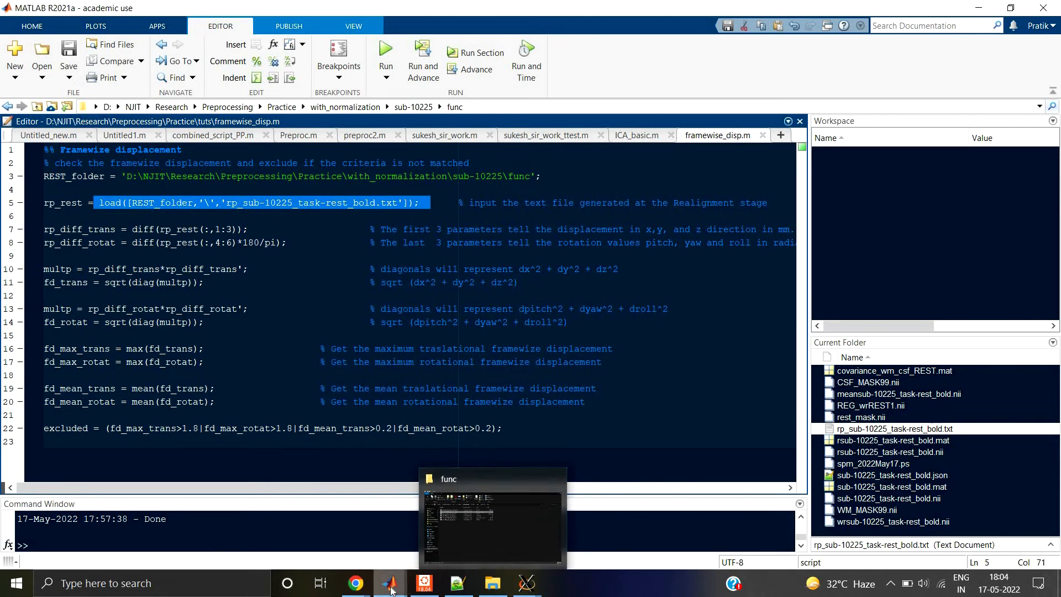
mouse_move(391, 584)
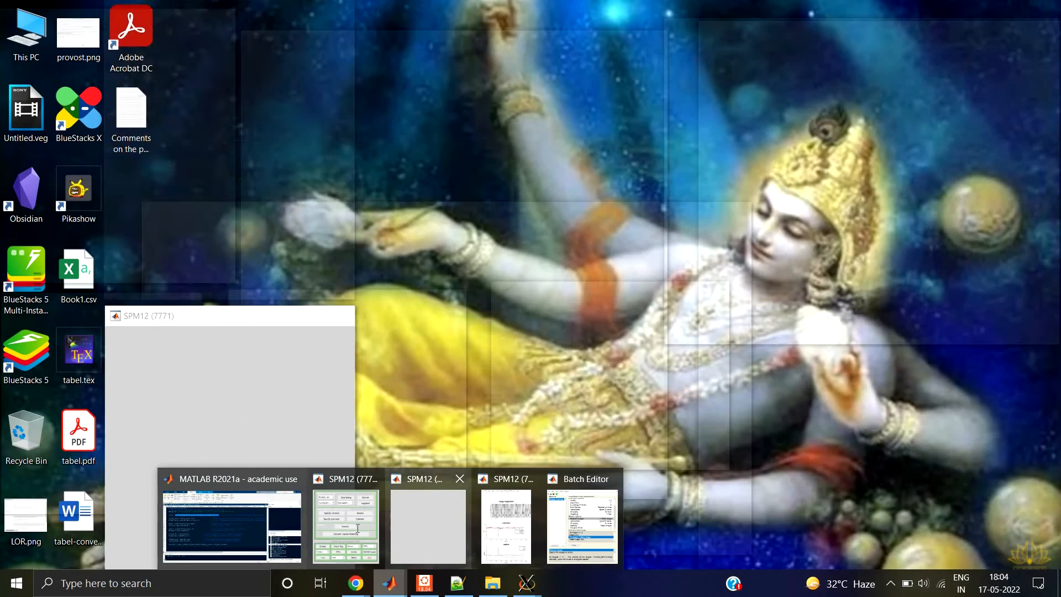
click(356, 529)
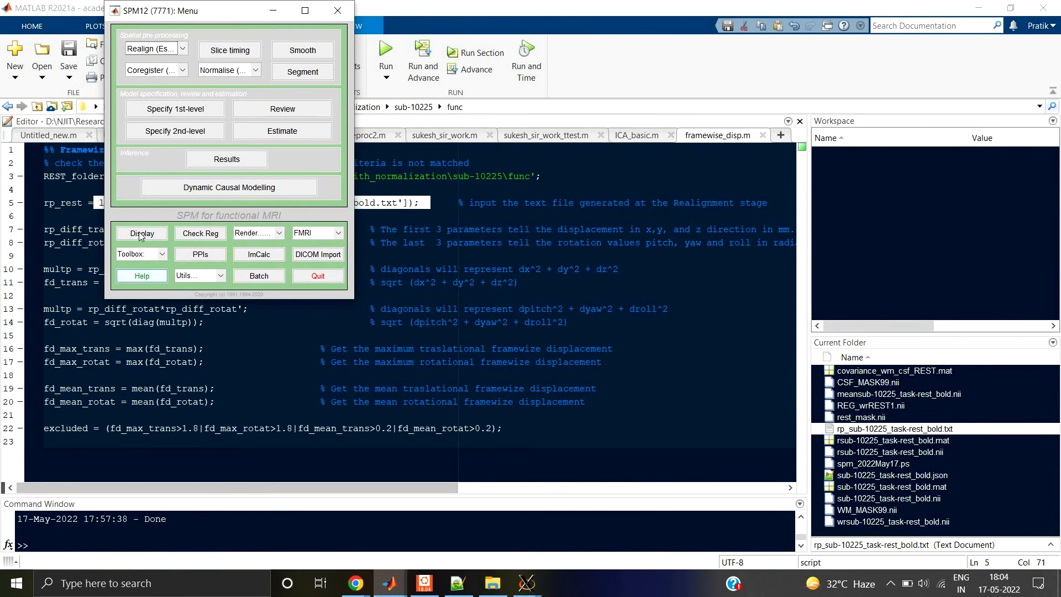
click(144, 233)
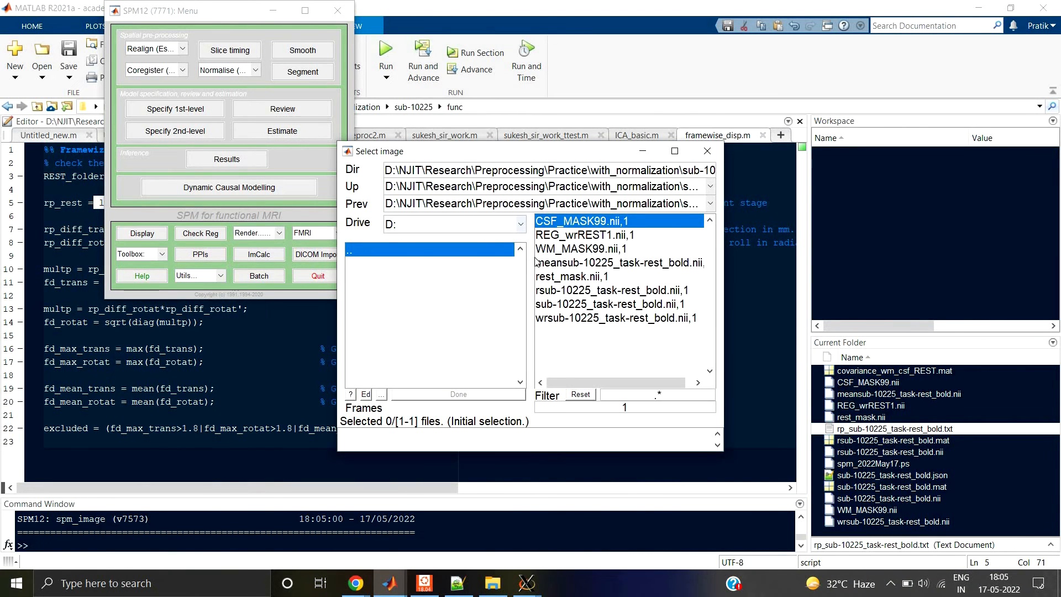
click(412, 252)
click(395, 253)
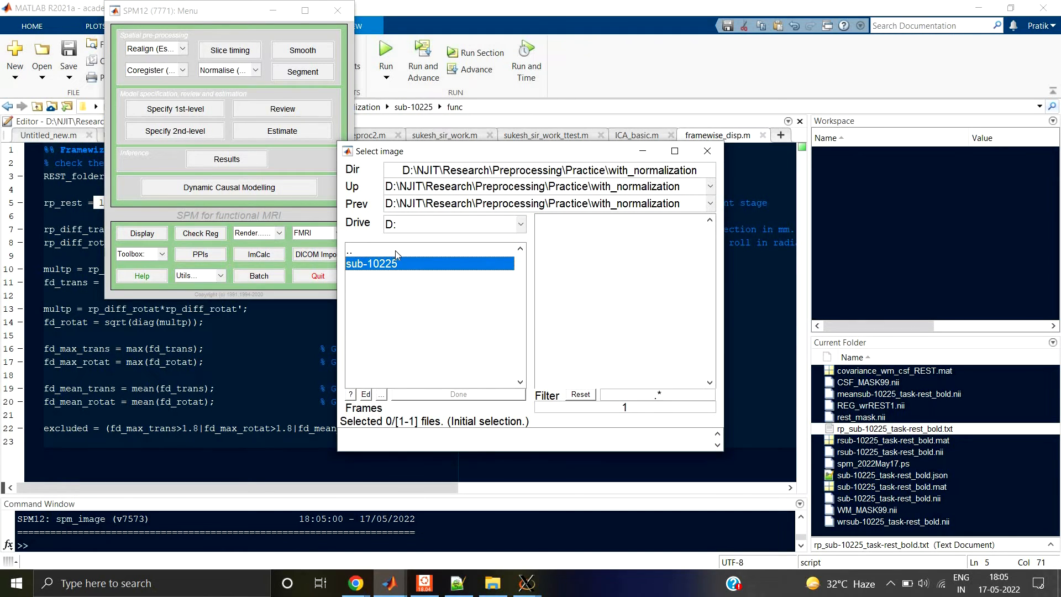
click(395, 251)
click(383, 320)
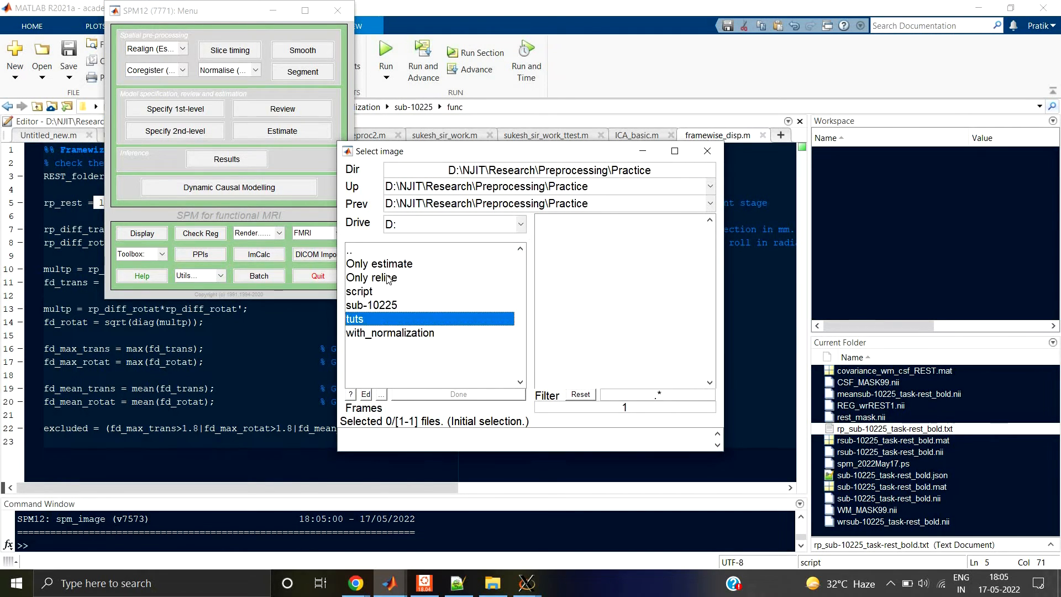
click(388, 266)
click(372, 280)
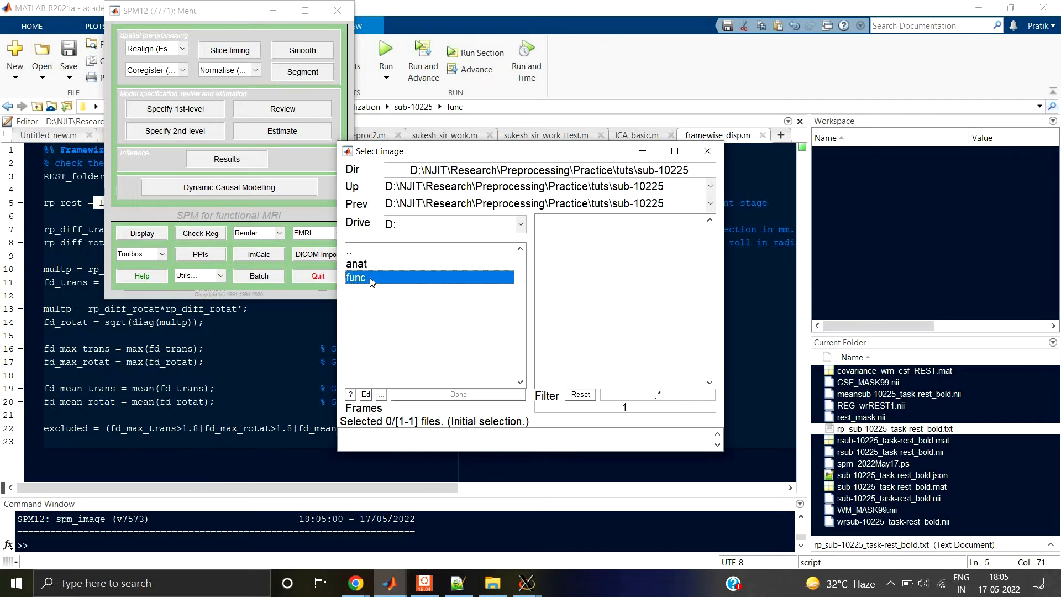
Step: Display the first volume of sub-10225_task-rest_bold.nii and reposition the graphics window so the three views can be seen
click(555, 250)
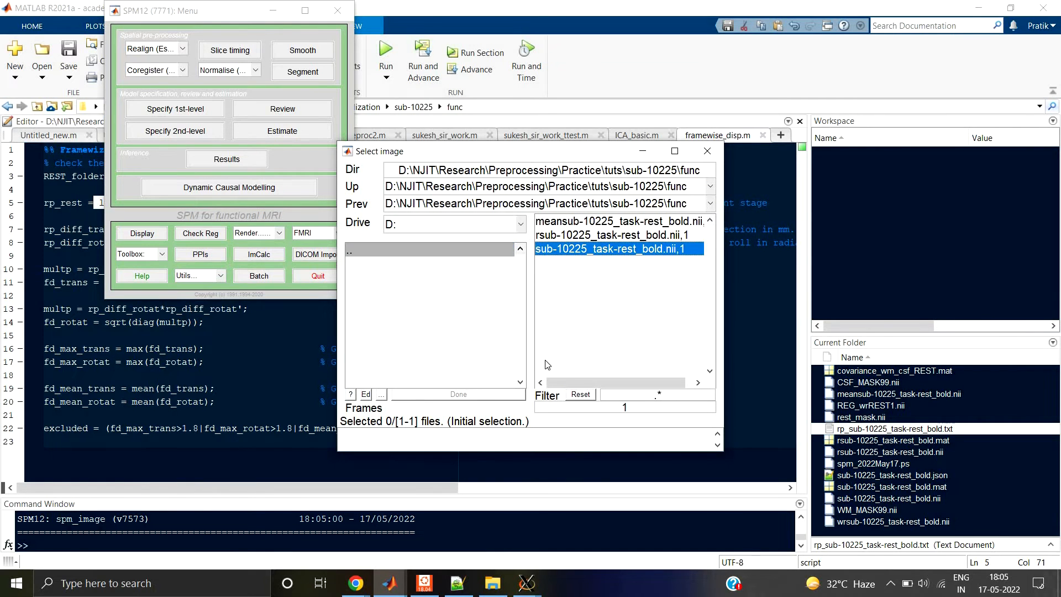
click(459, 394)
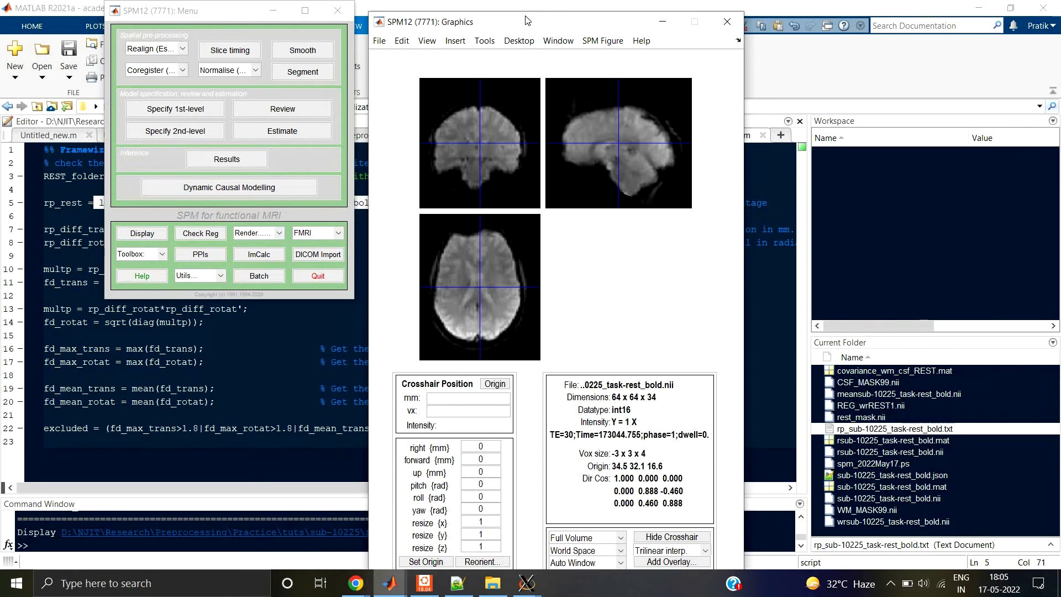
drag(516, 14, 504, 9)
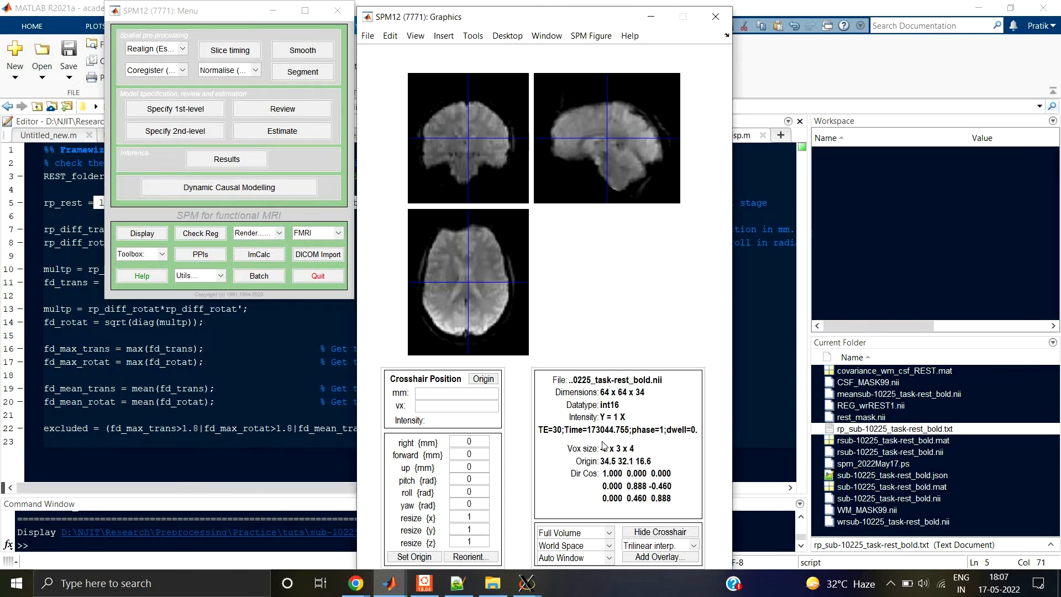
Step: Bring up the SPM12 graphics window with the realignment translation and rotation plots, and return to the framewise_disp.m script
click(252, 391)
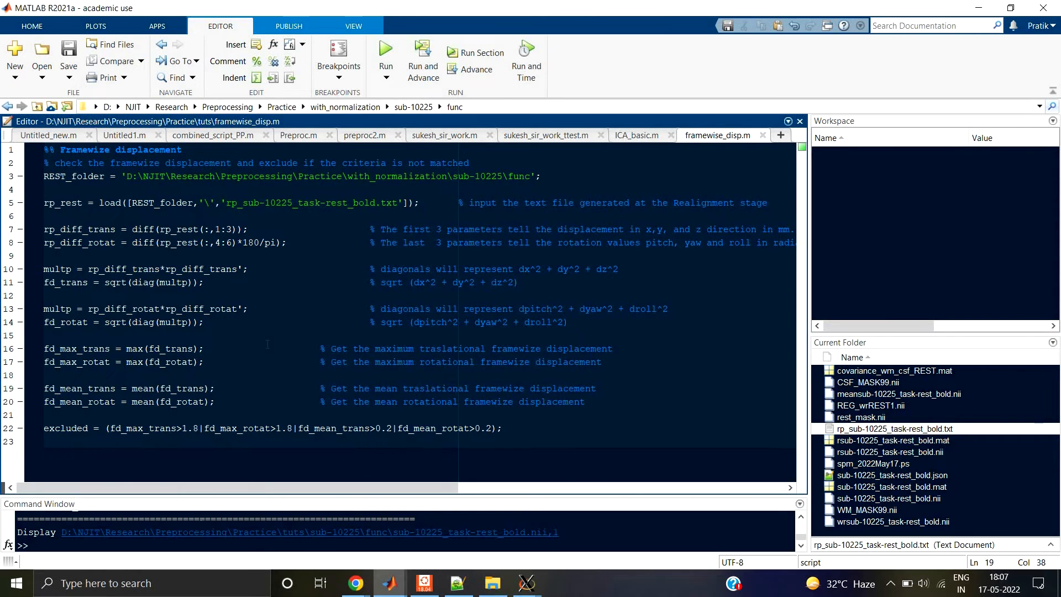
click(390, 583)
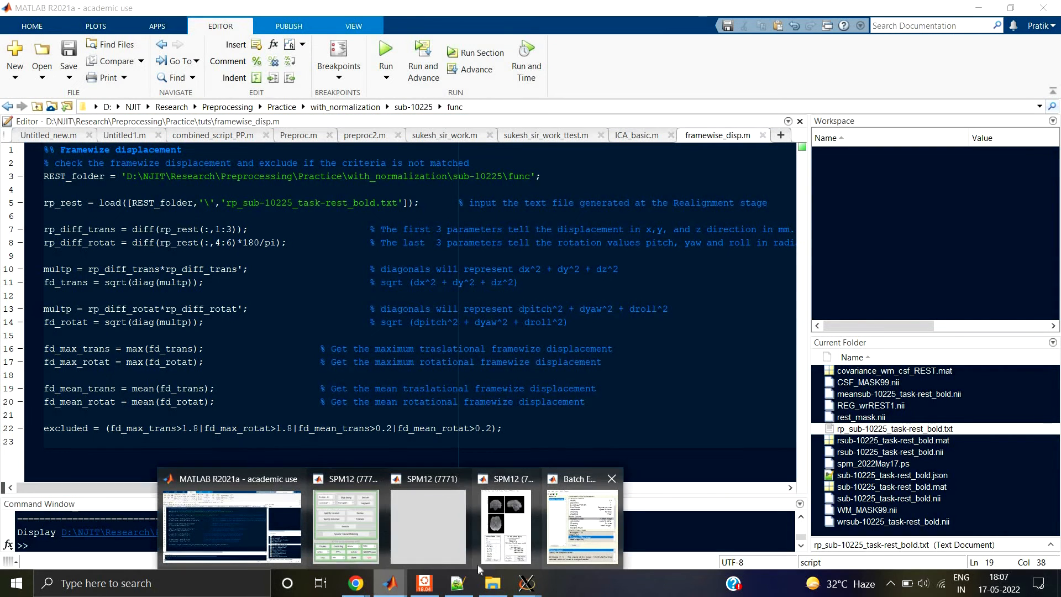
click(504, 528)
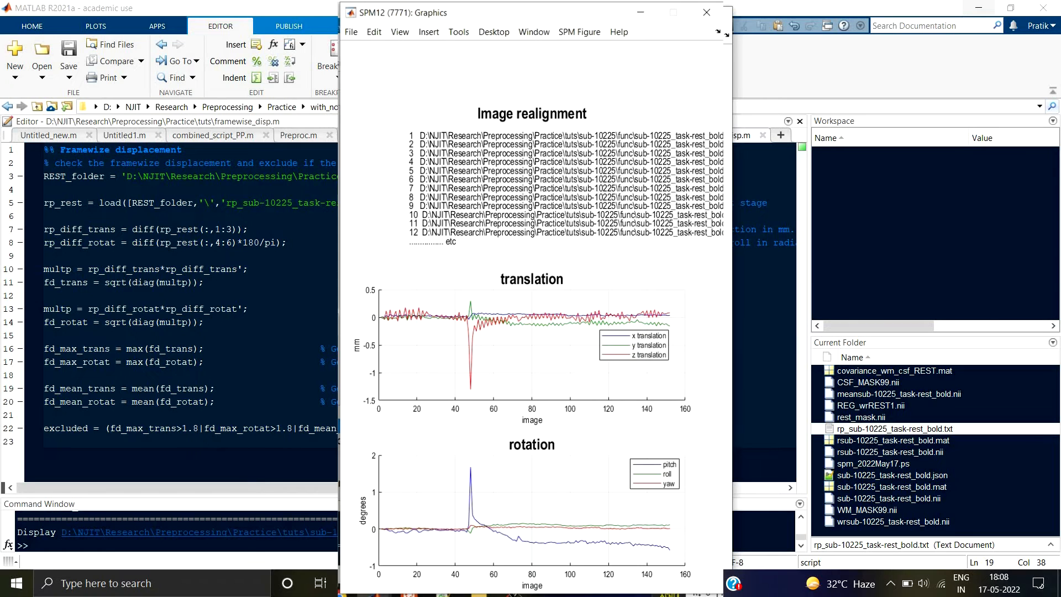
click(293, 283)
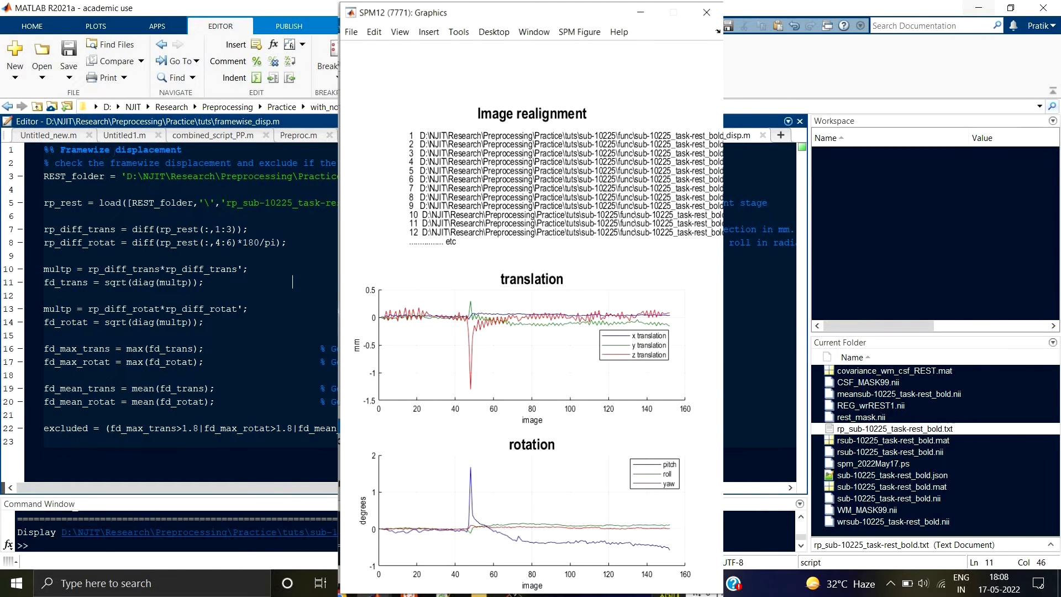
Step: Point out the framewise displacement heading and the rp_rest variable in the translation difference line of the script
drag(61, 150, 182, 150)
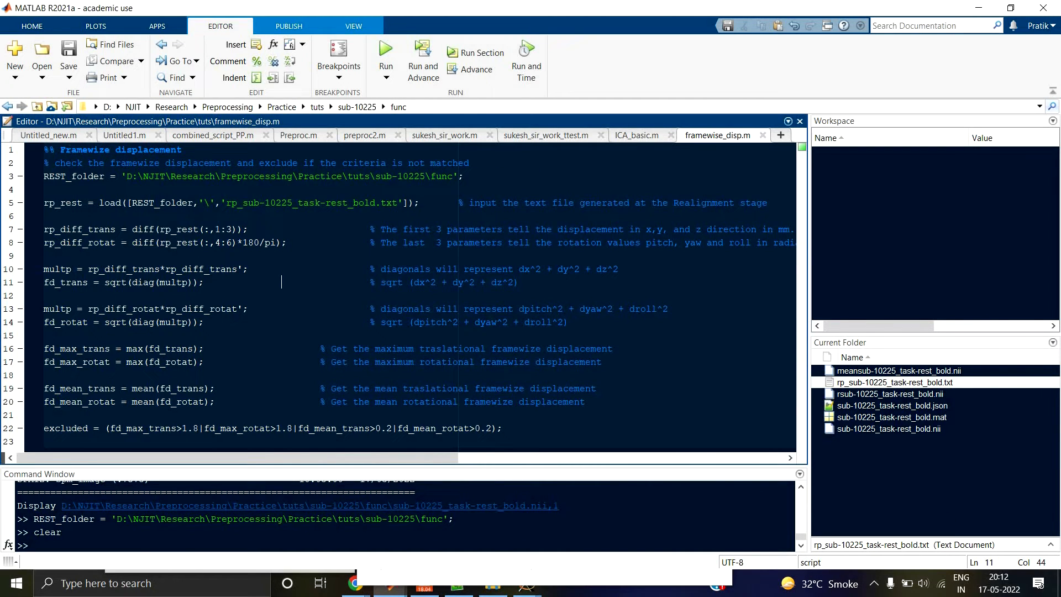
drag(63, 149, 161, 149)
click(193, 229)
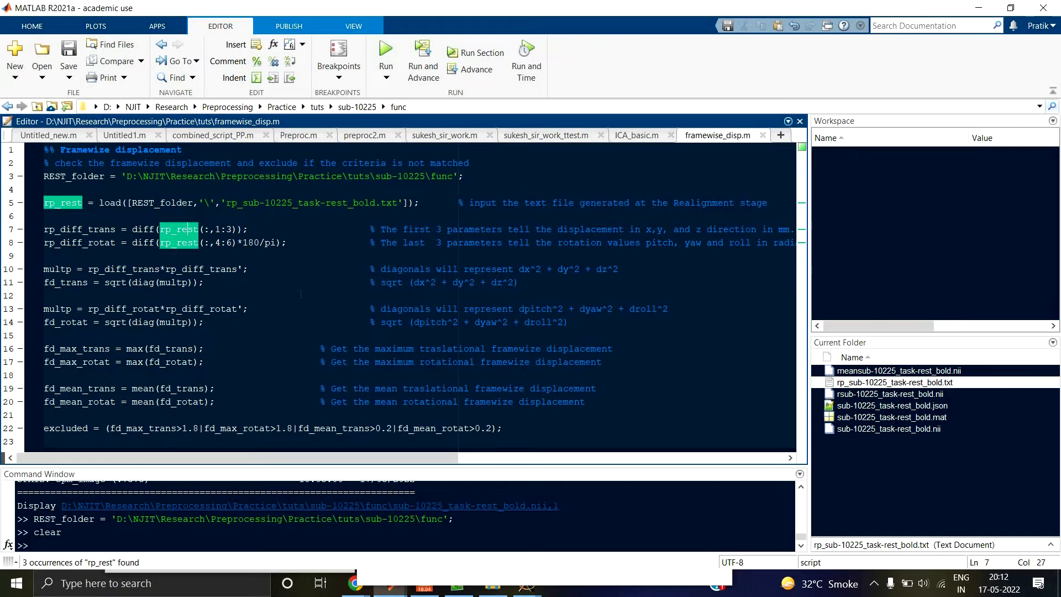
click(283, 243)
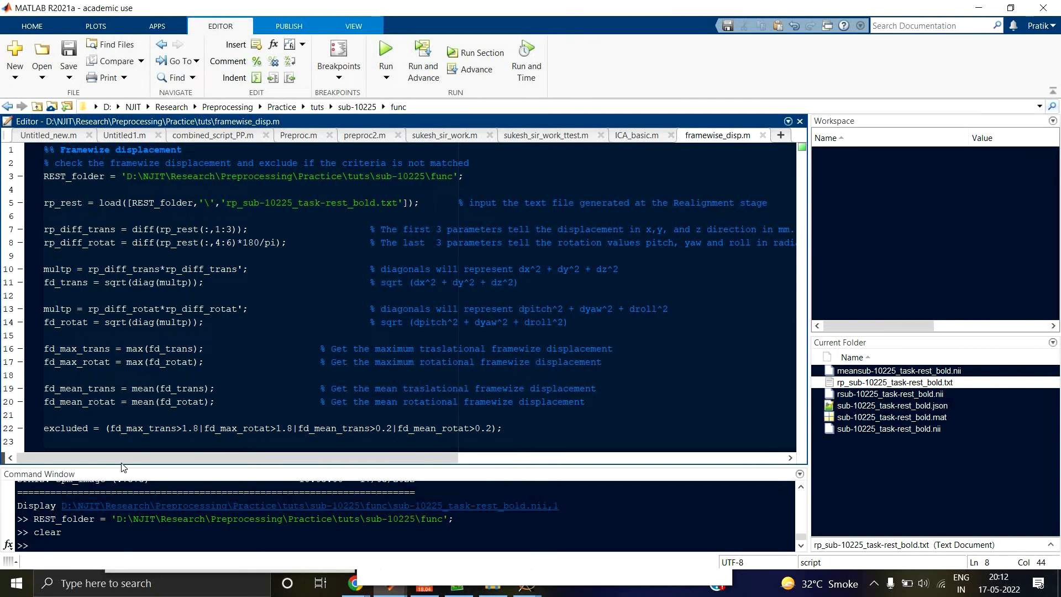
Step: Set a breakpoint on line 5, where rp_rest is loaded, and run framewise_disp.m up to it
click(20, 203)
drag(44, 176, 44, 189)
click(474, 176)
click(66, 175)
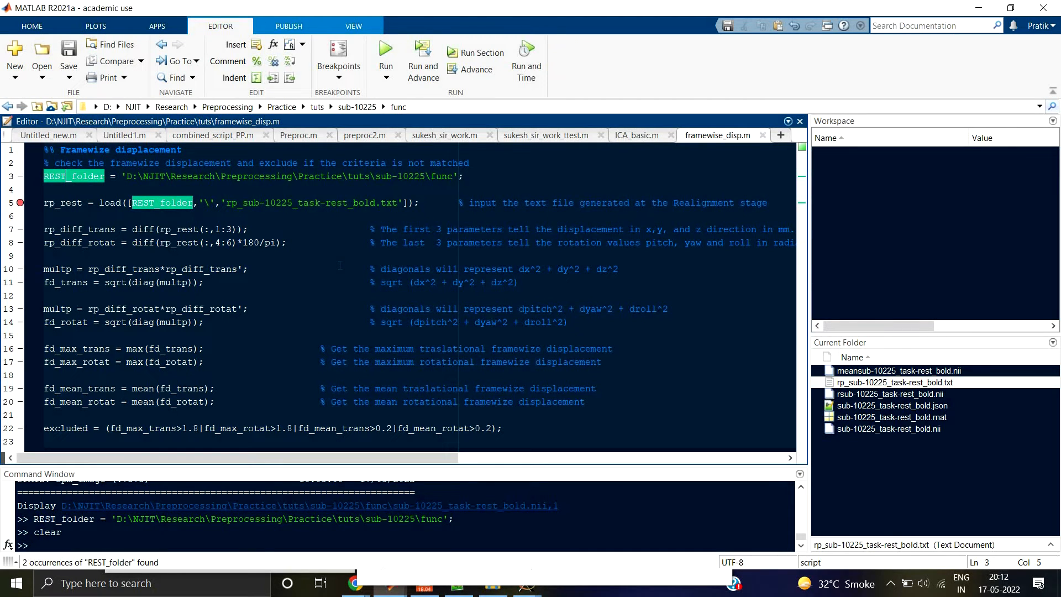
key(F5)
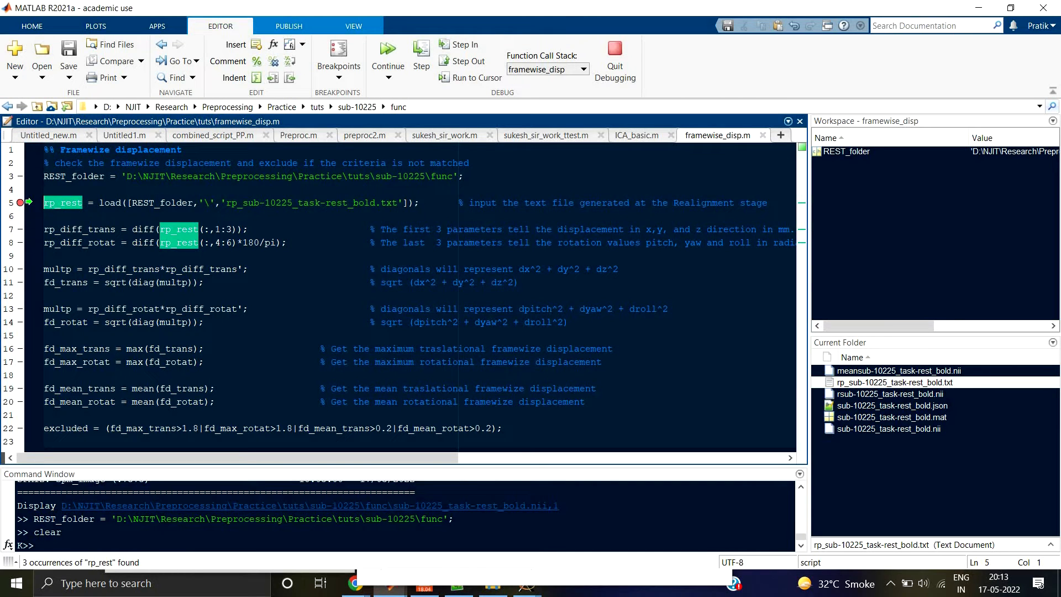
Step: Highlight REST_folder and the parts of the rp_rest load command on line 5, and execute that line in the debugger
drag(44, 175, 110, 176)
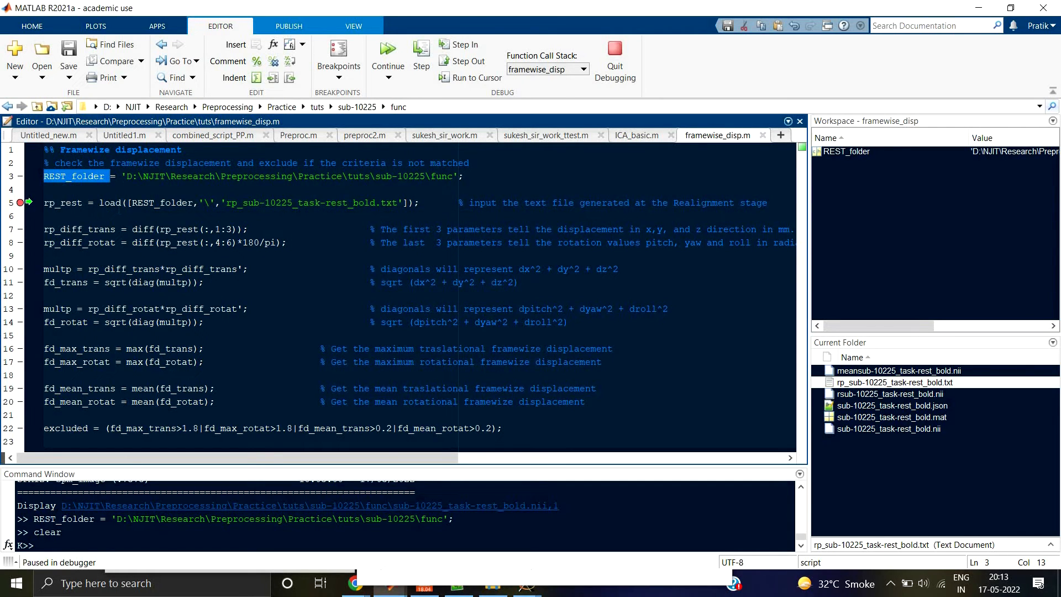
click(45, 202)
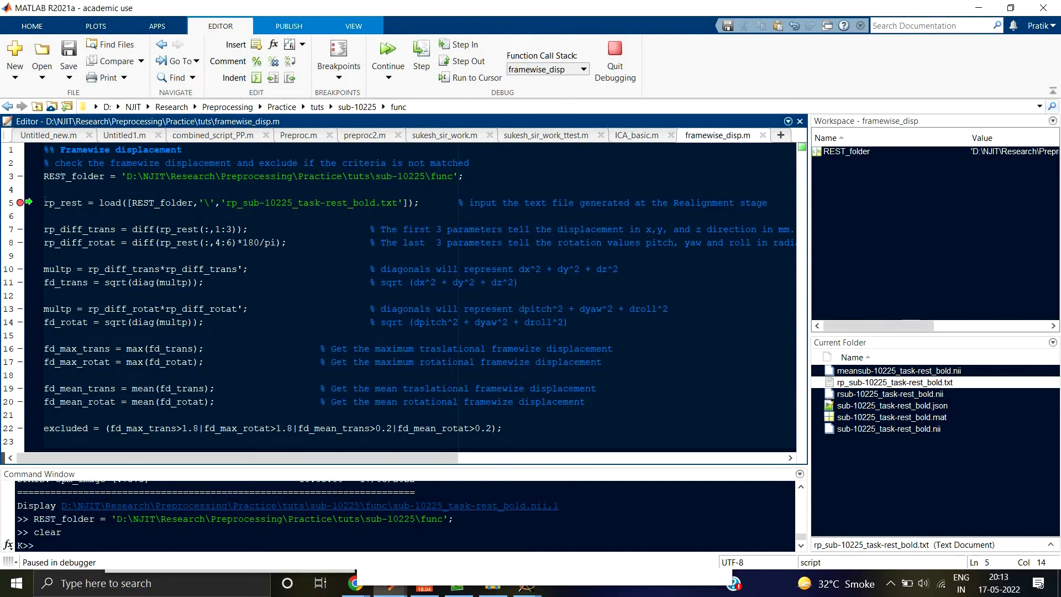
drag(45, 202, 122, 202)
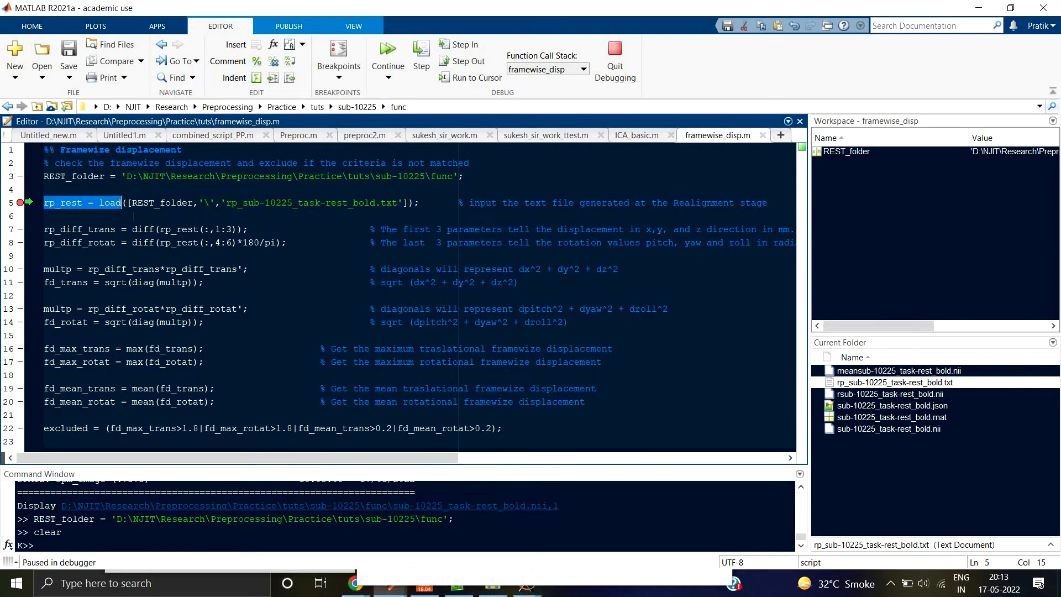
click(150, 202)
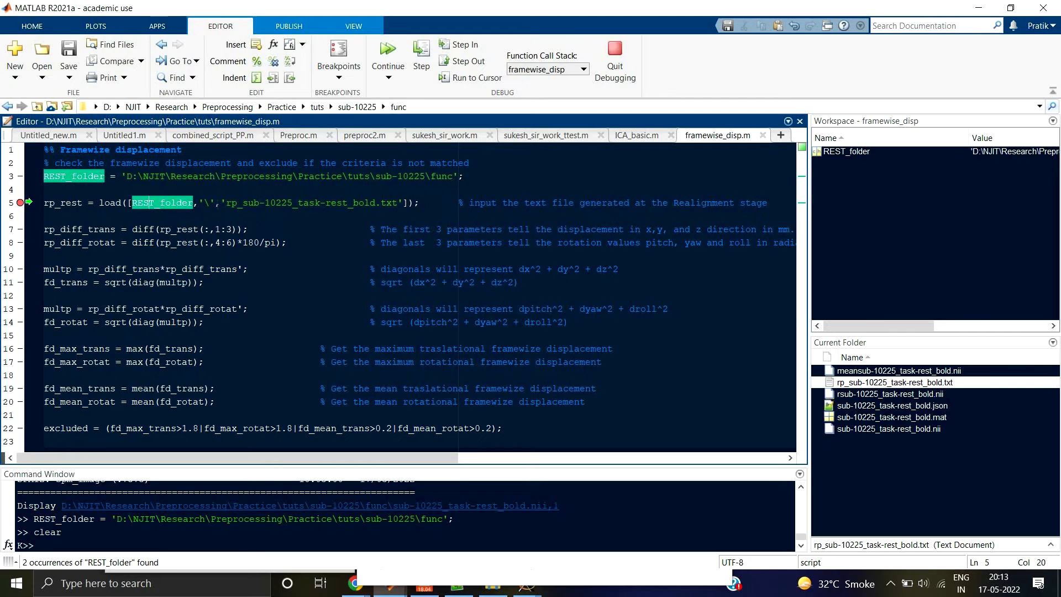
click(204, 202)
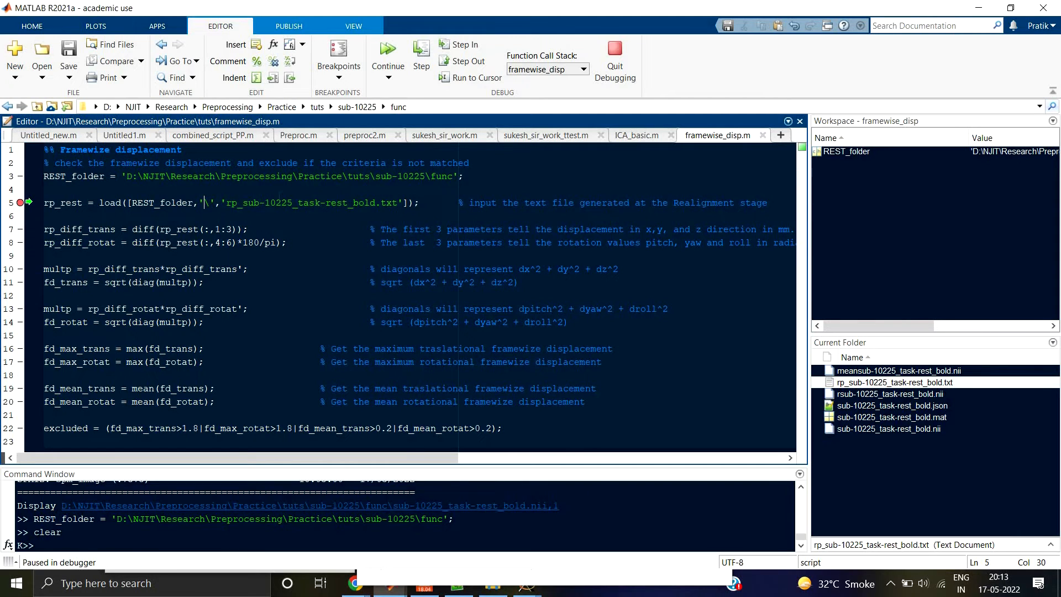
drag(226, 202, 403, 203)
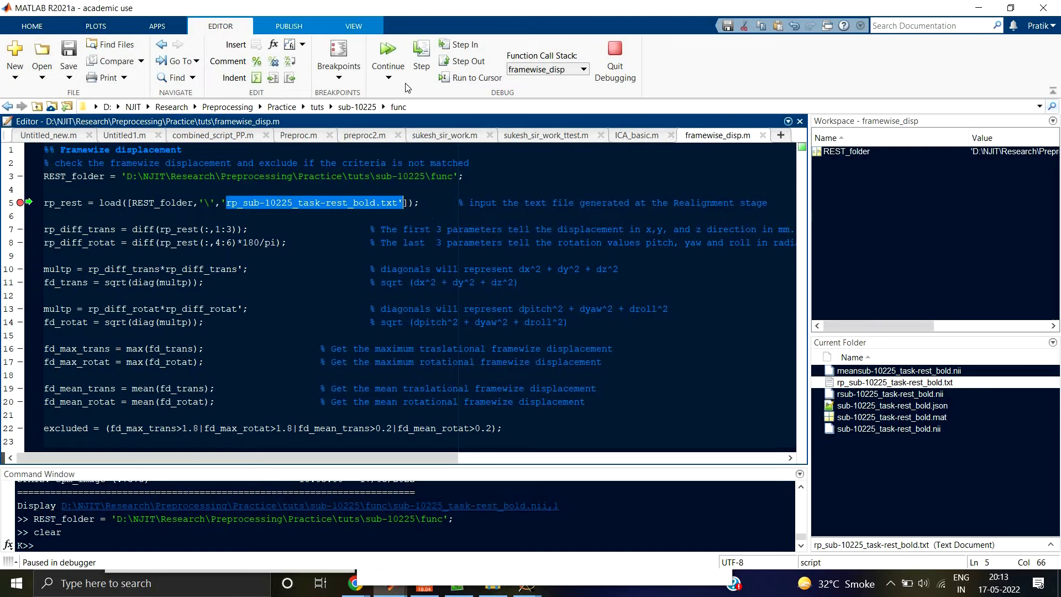
click(421, 56)
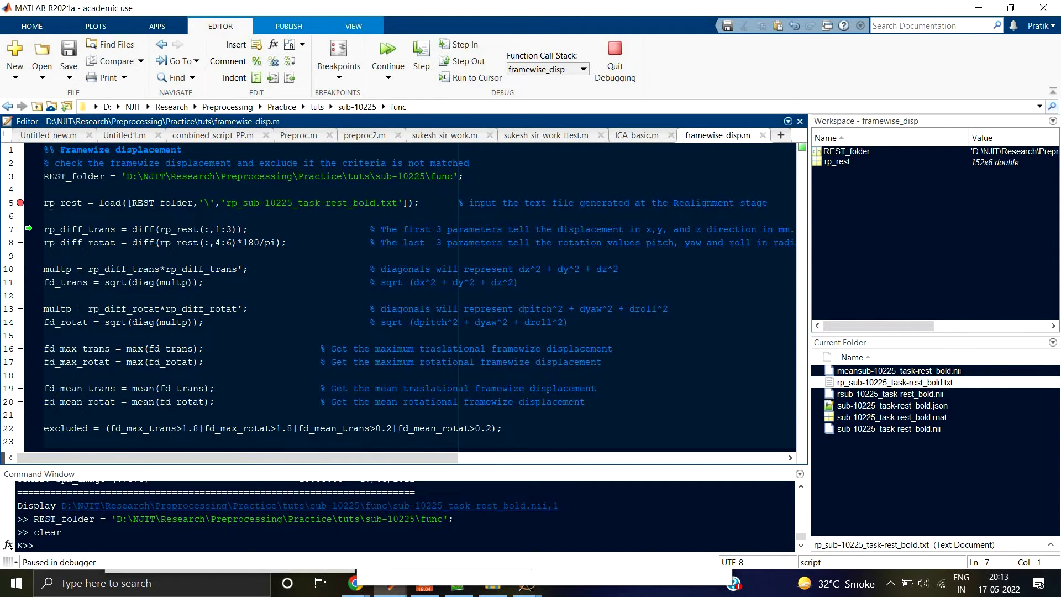
Step: Open the rp_rest variable, examine its rows and six motion parameter columns through to the end, and close it
click(830, 166)
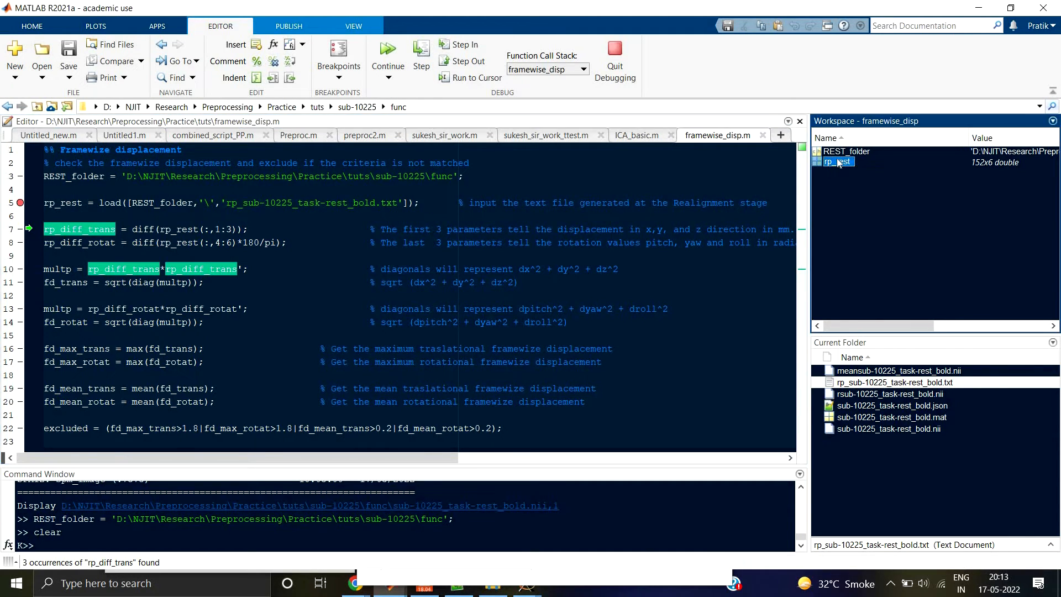
double_click(831, 161)
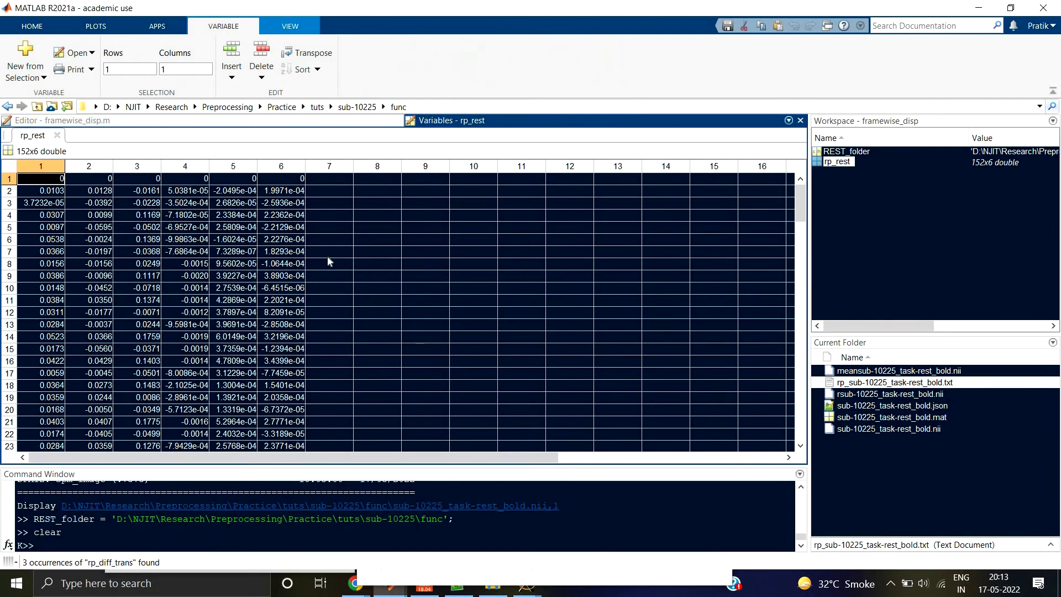
scroll(235, 258, down, 3)
scroll(55, 238, down, 2)
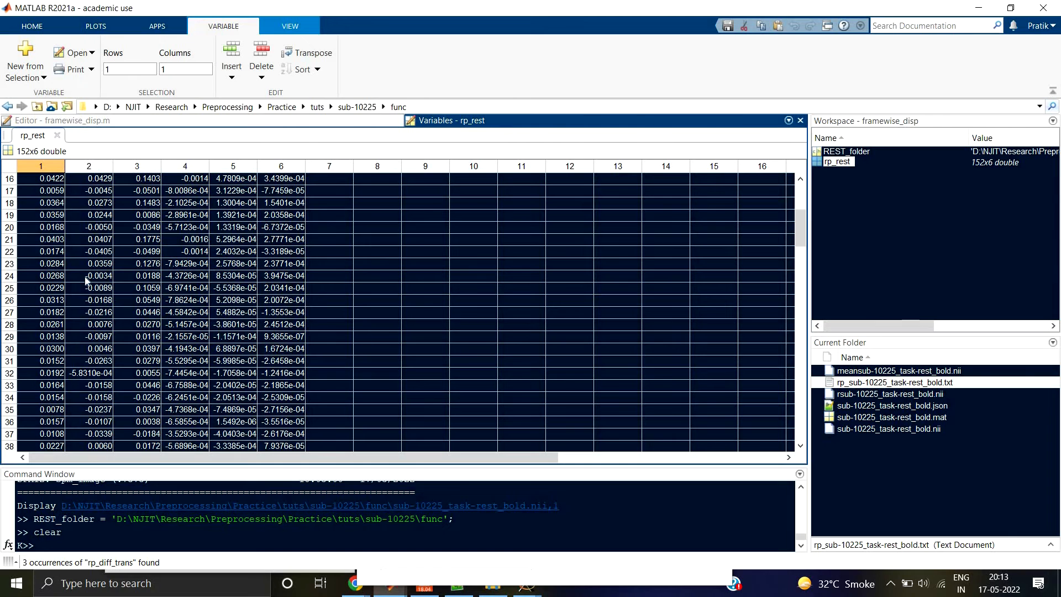
scroll(86, 267, down, 8)
scroll(86, 268, down, 20)
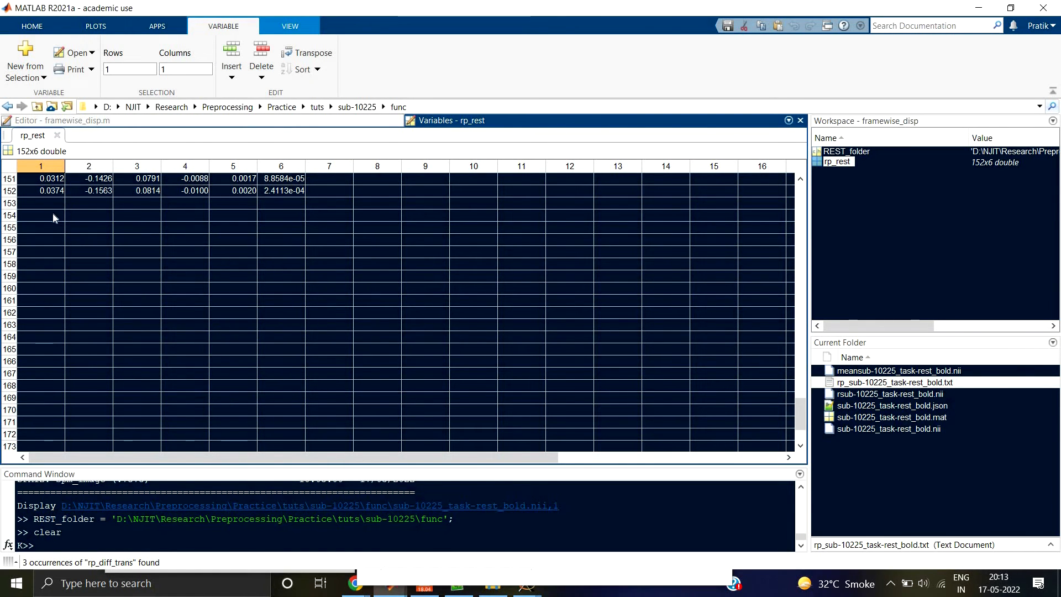
scroll(50, 232, up, 1)
scroll(55, 235, up, 5)
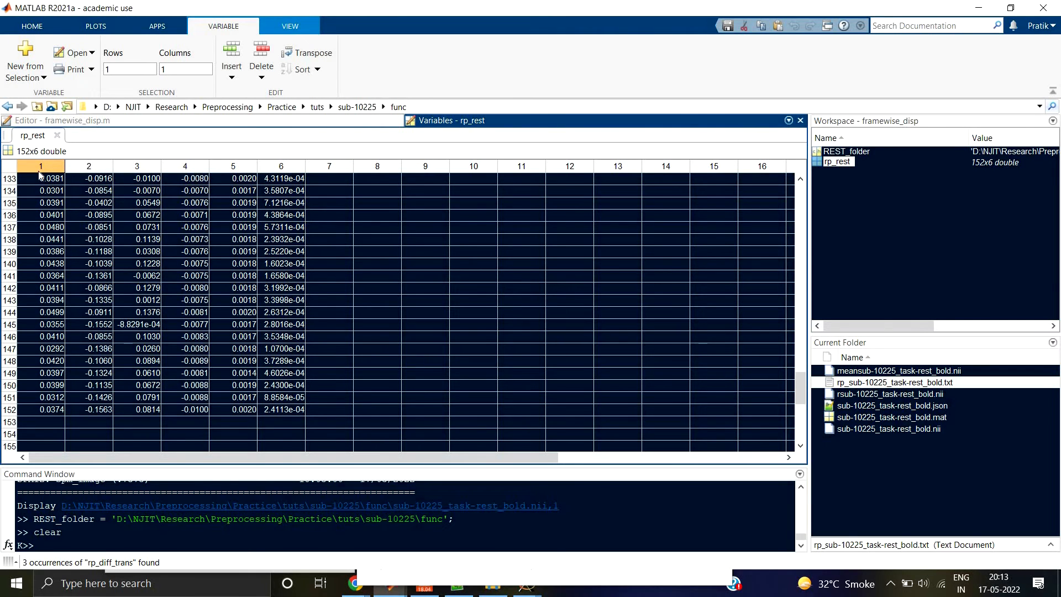
scroll(53, 231, up, 4)
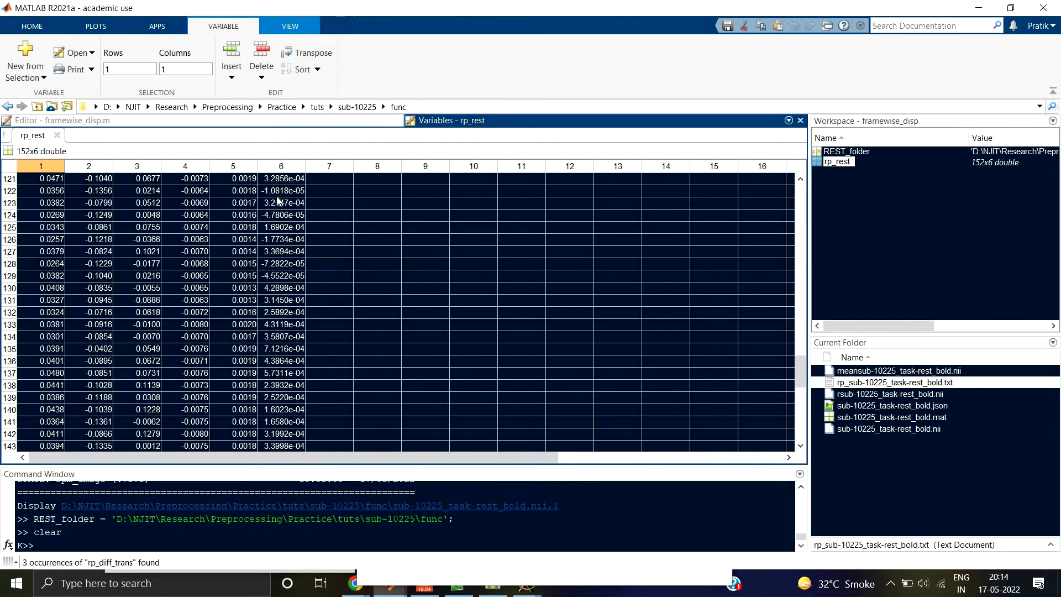
click(58, 135)
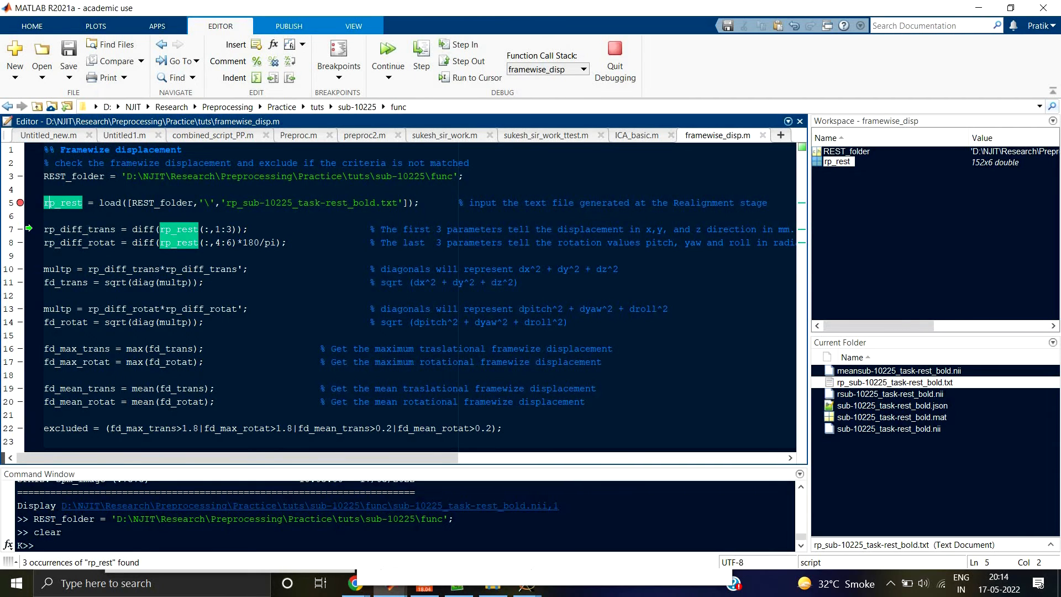
Step: Highlight rp_diff_trans, the diff function, the rp_rest argument and its column range on line 7 of the script
click(87, 229)
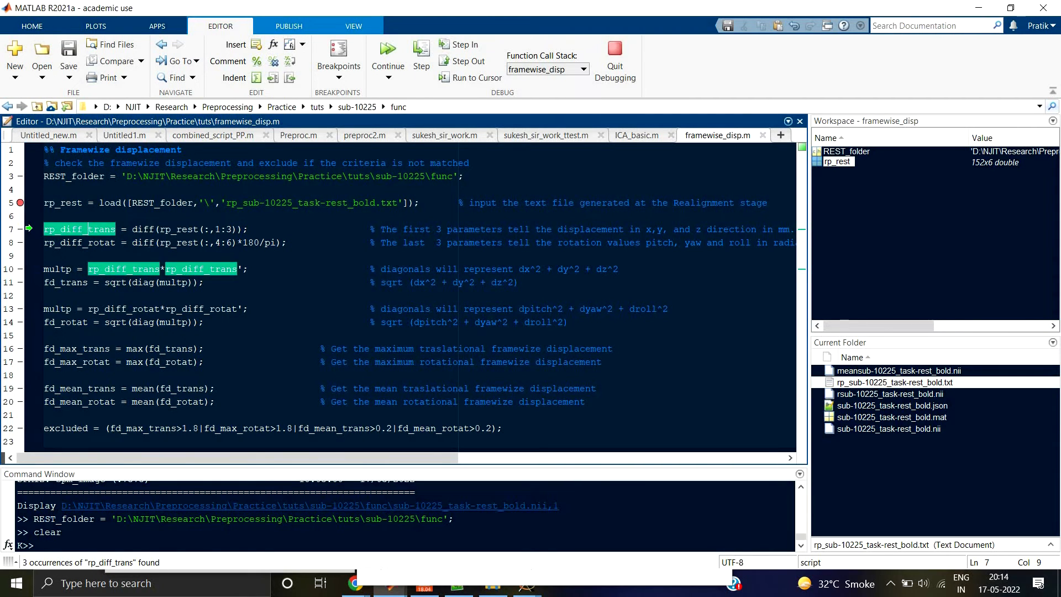
click(136, 228)
double_click(137, 229)
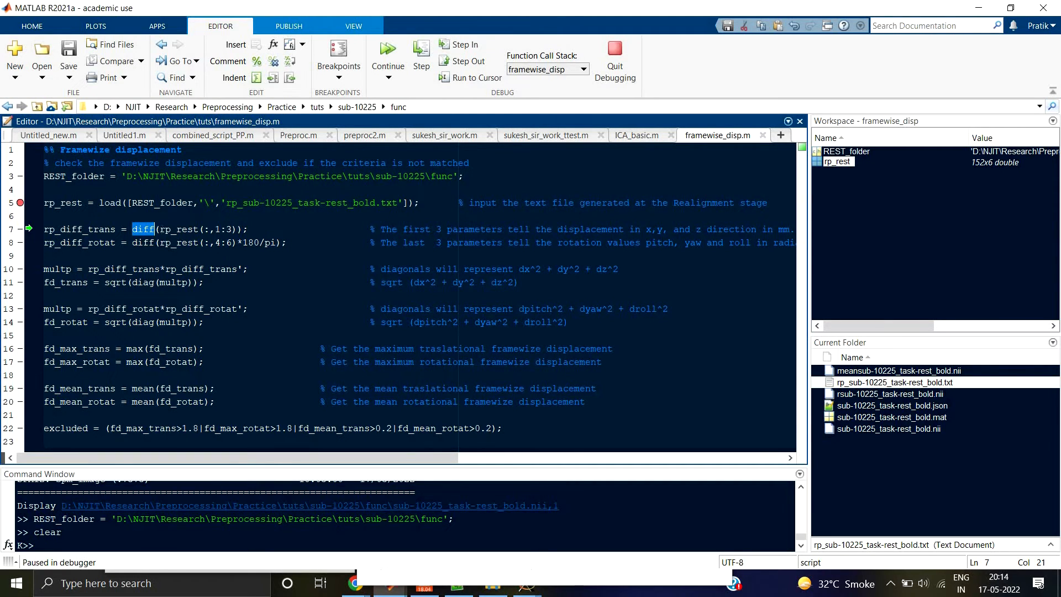
drag(159, 229, 210, 228)
click(233, 230)
key(shift+Right)
drag(88, 230, 116, 230)
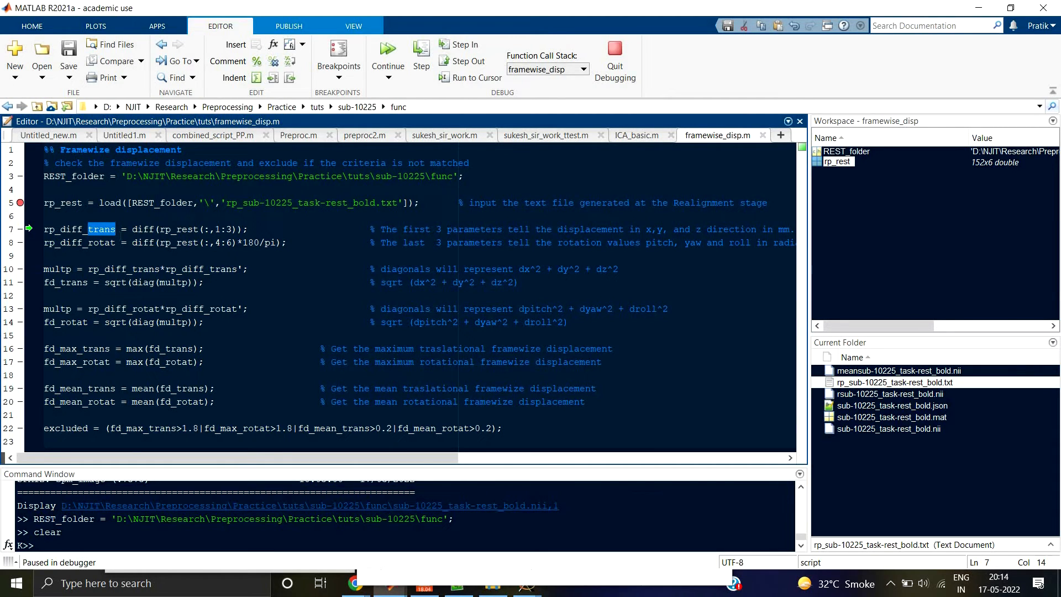
Step: Reopen the rp_rest variable to examine its first rows, and return to the framewise_disp.m script
double_click(818, 164)
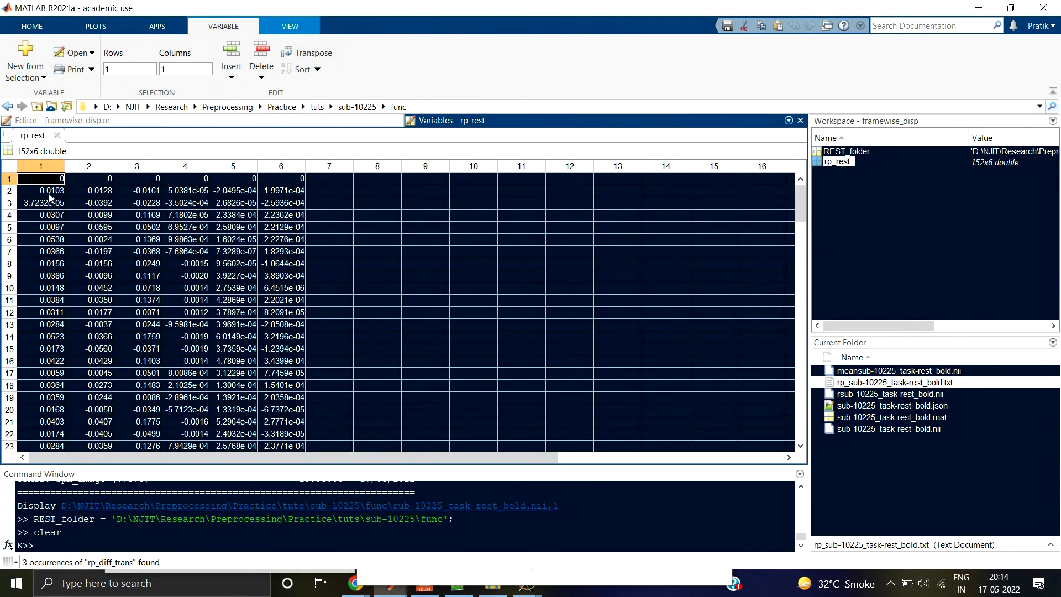
scroll(50, 197, down, 1)
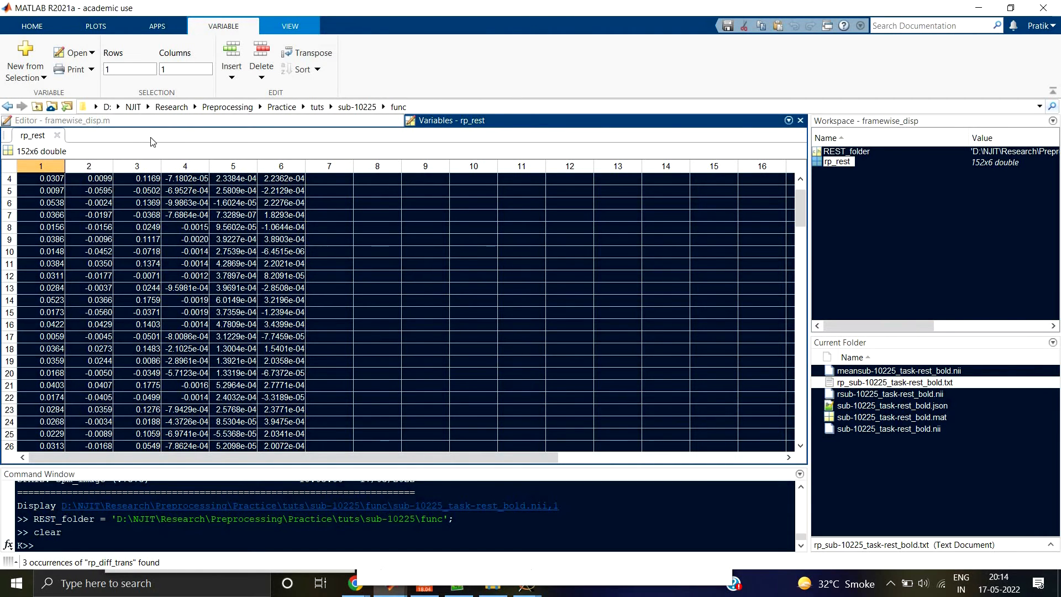
click(143, 121)
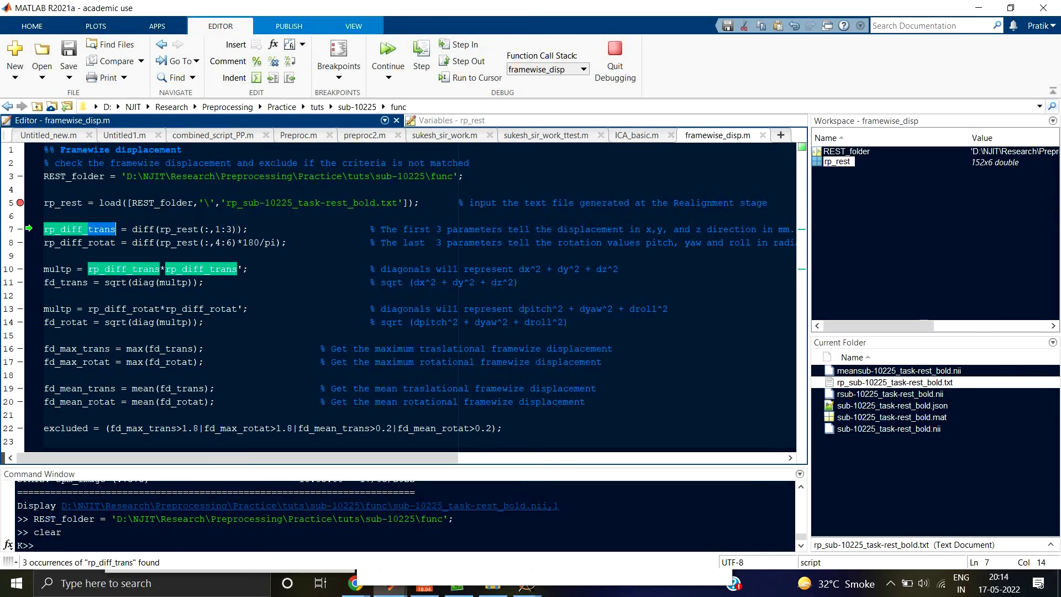
Step: Highlight the column ranges 1:3 for rp_diff_trans and 4:6 for rp_diff_rotat in the script
drag(237, 229, 215, 230)
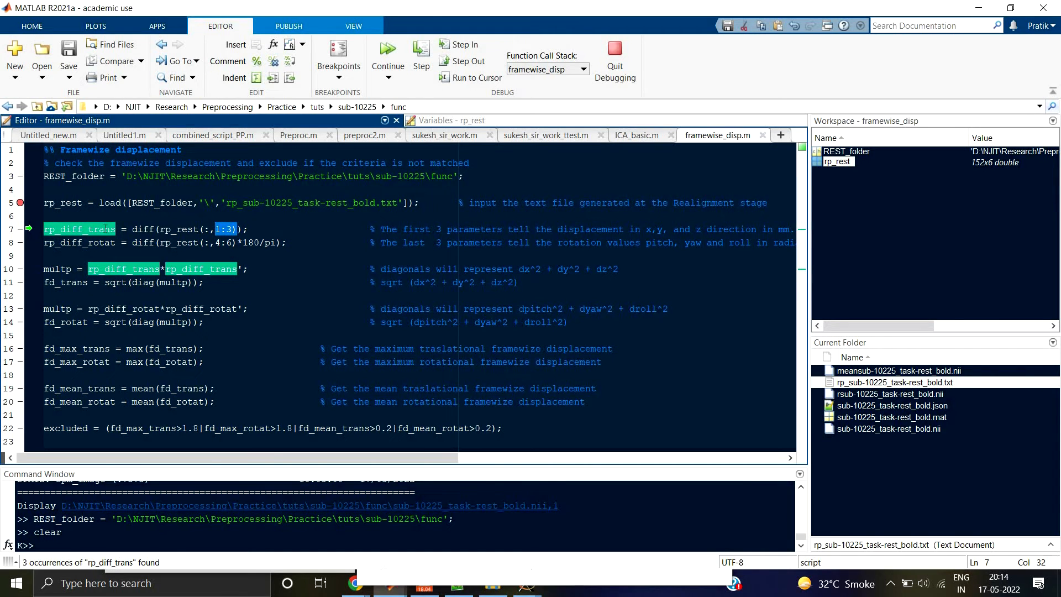
click(105, 228)
drag(215, 242, 232, 242)
click(94, 242)
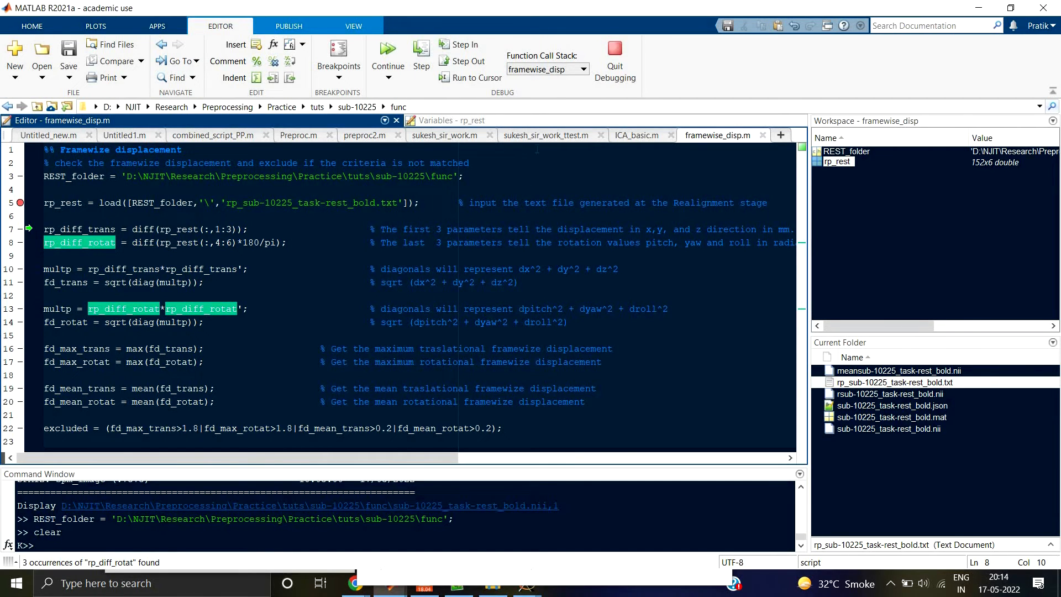
Step: Check the rotation columns in rp_rest, and highlight the 180/pi conversion on line 8 and diff on line 7 of the script
click(479, 121)
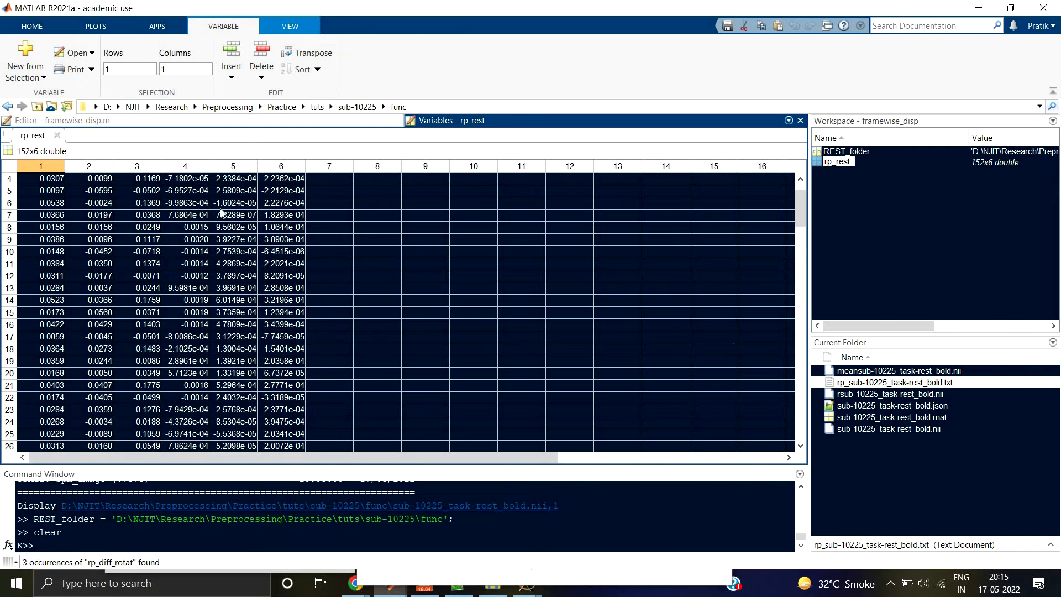
click(249, 121)
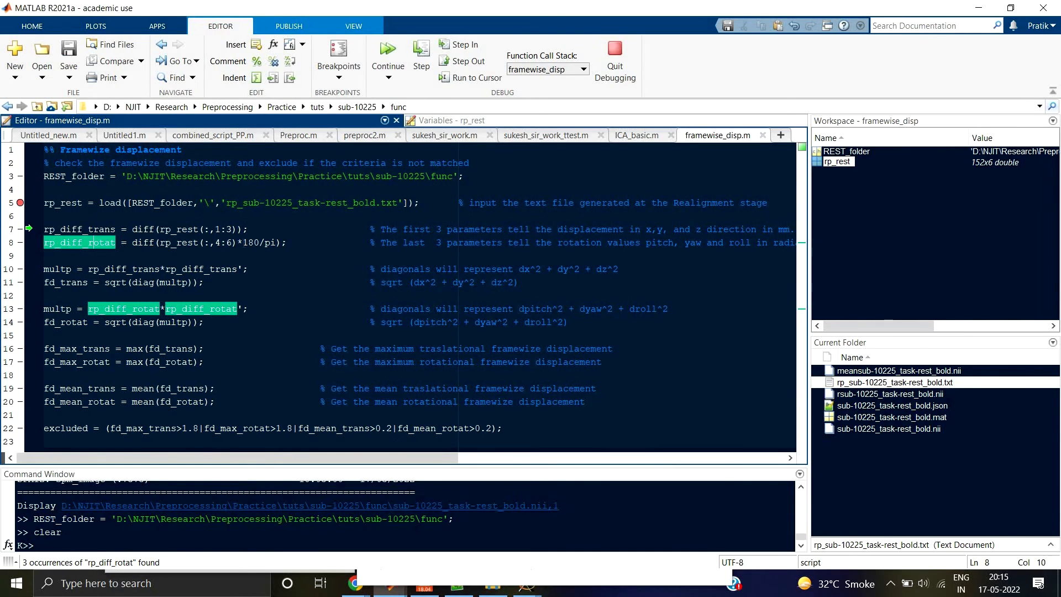
drag(244, 242, 277, 243)
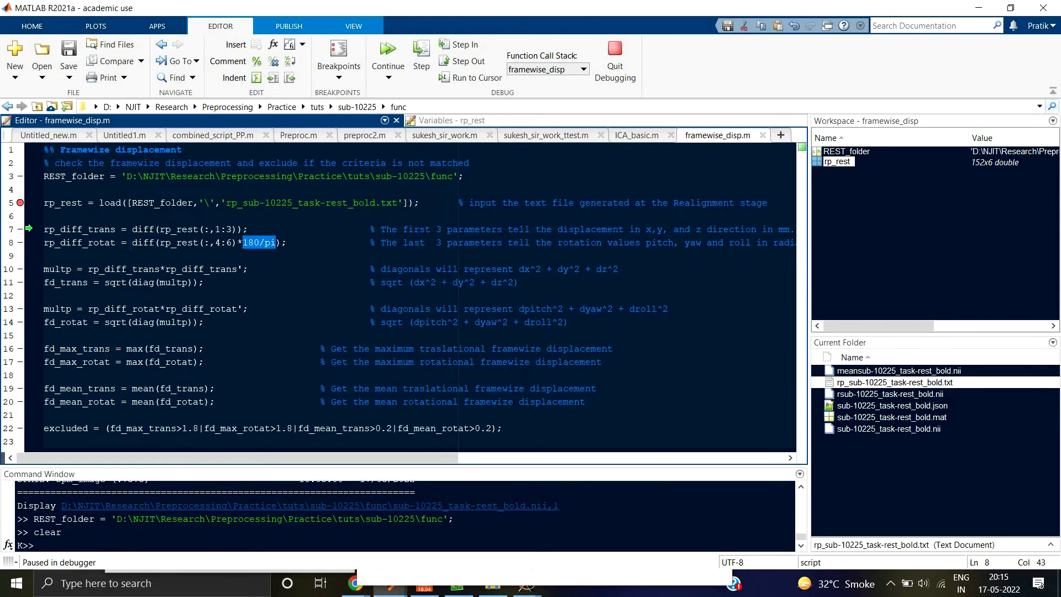
drag(133, 229, 155, 228)
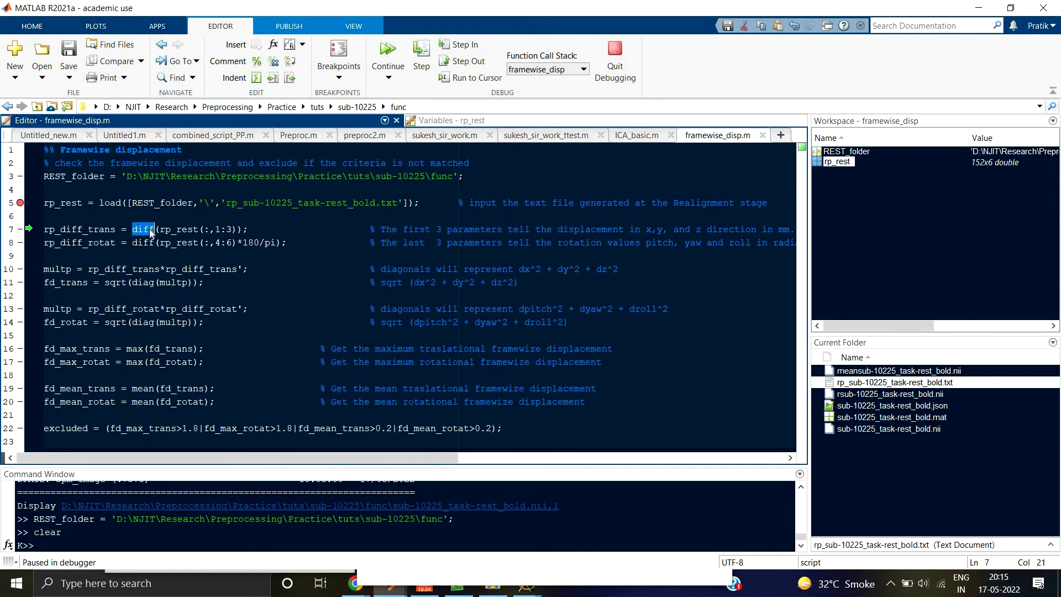
Step: Execute line 7 of the script and open the resulting rp_diff_trans variable side by side with rp_rest
click(424, 67)
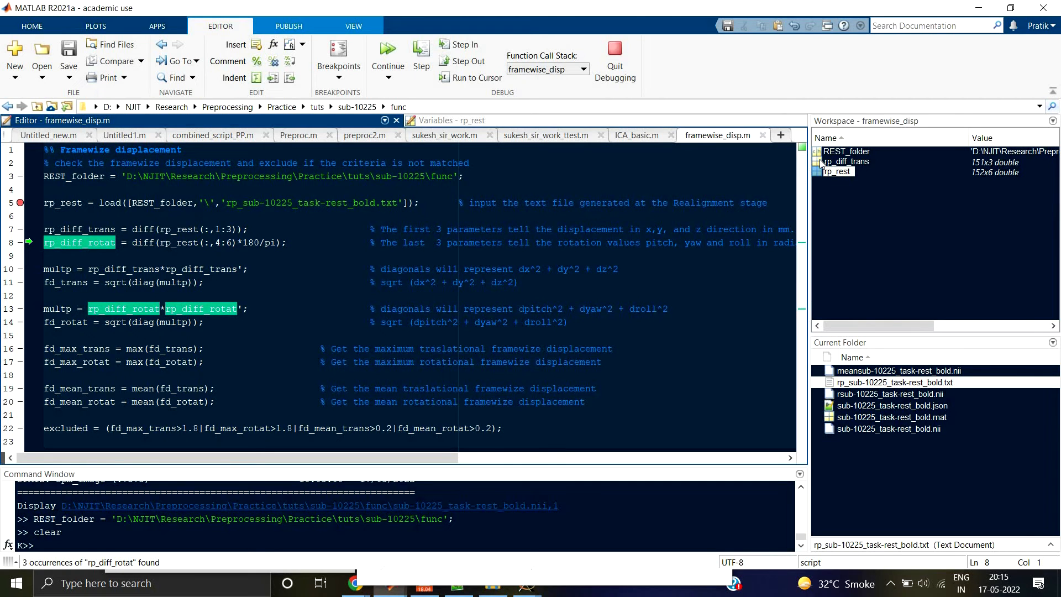
double_click(840, 162)
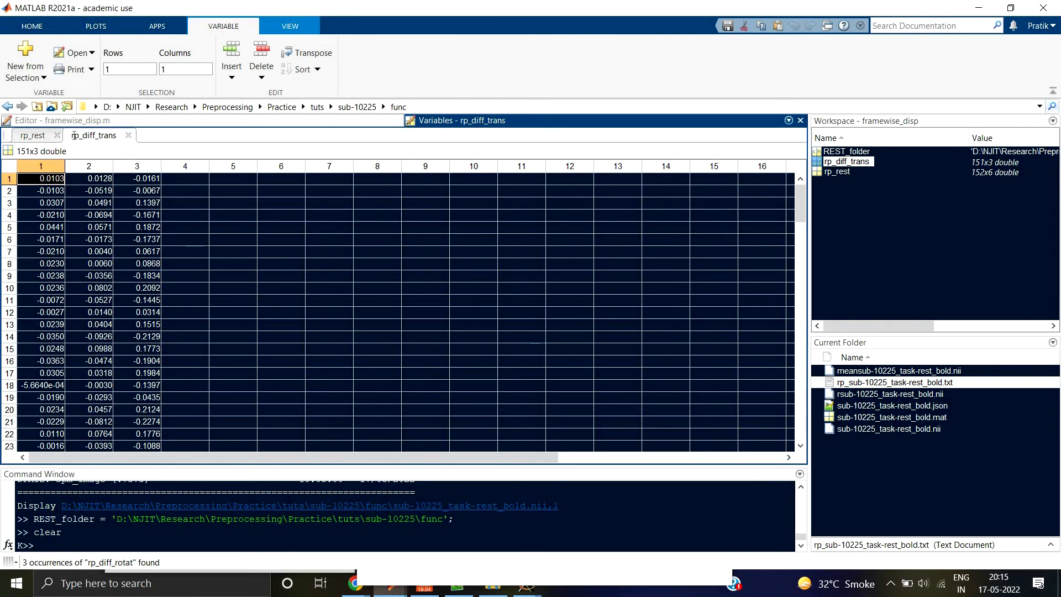
drag(80, 143, 635, 286)
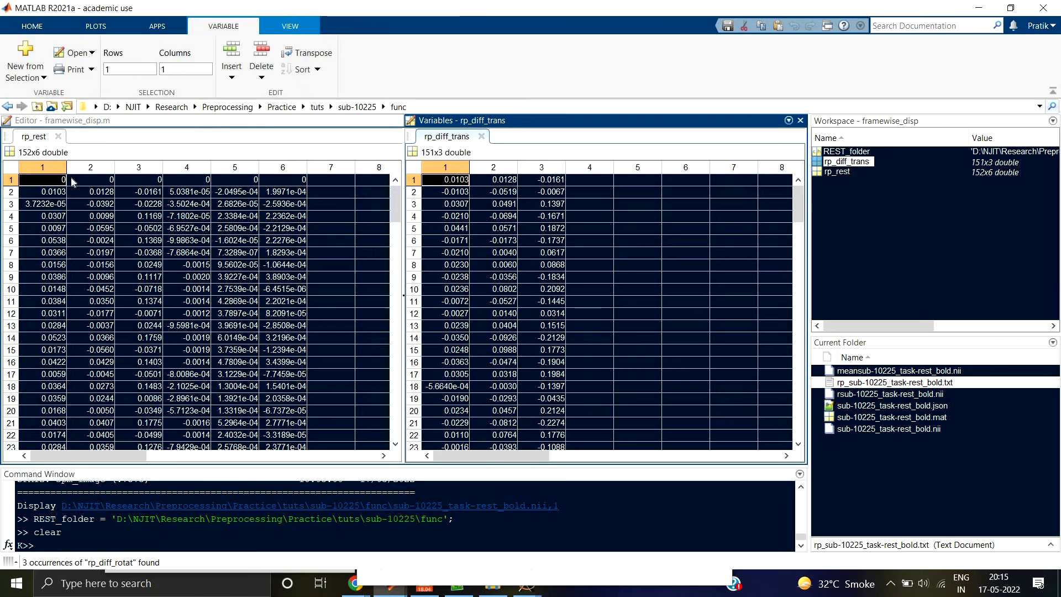
Step: Compare row 2 of rp_diff_trans with rows 2 and 3 of rp_rest in column 1, and close both variables
click(453, 194)
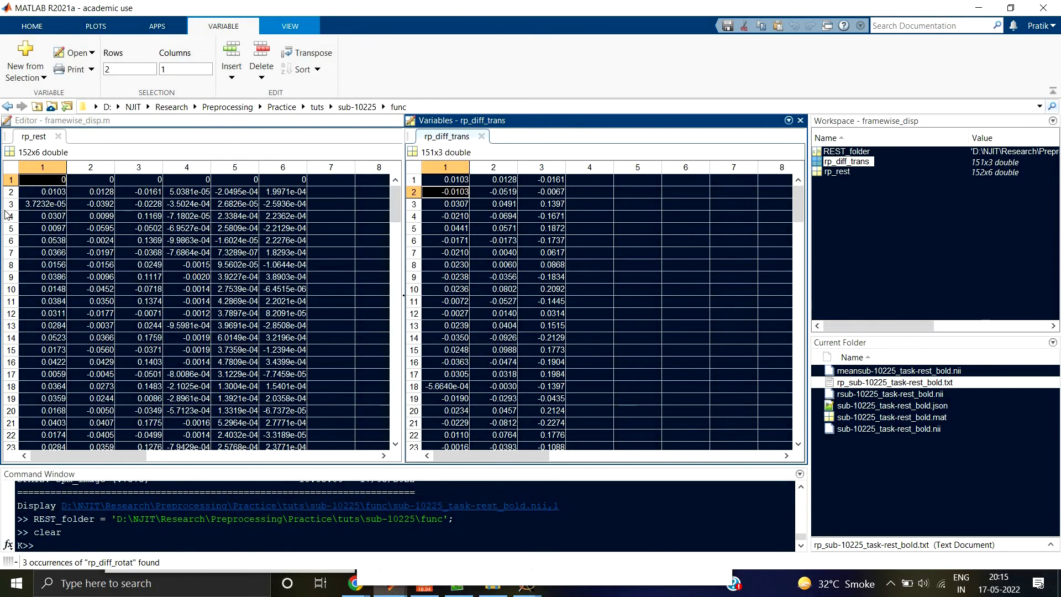
click(36, 207)
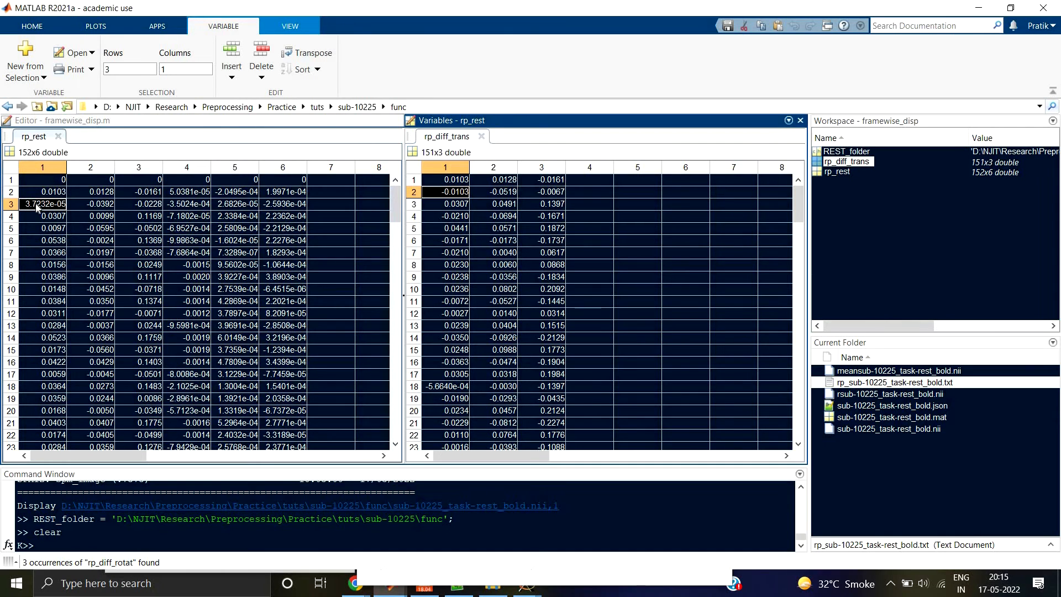
click(50, 193)
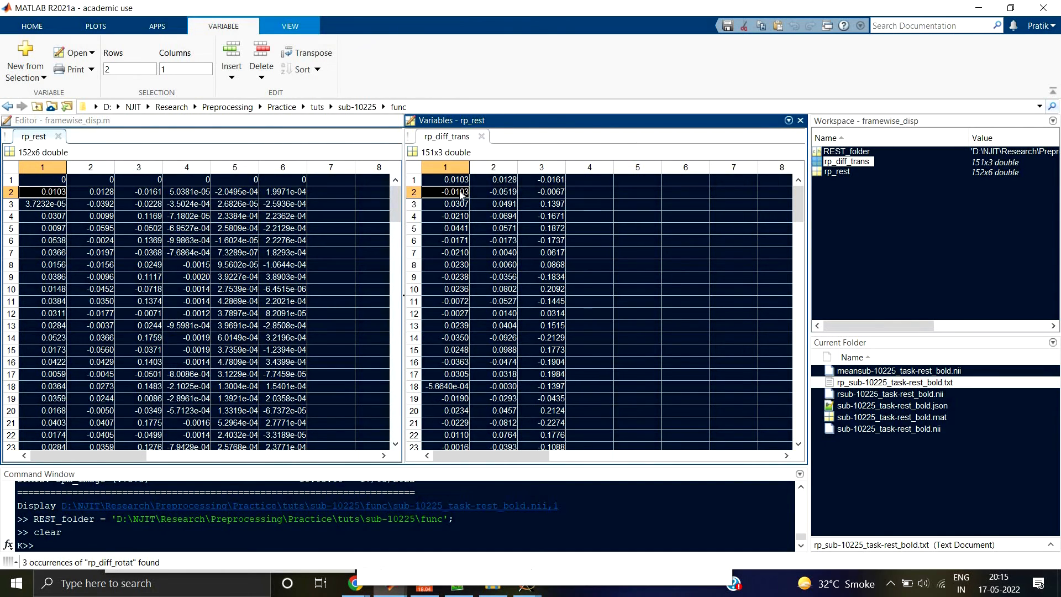
click(53, 208)
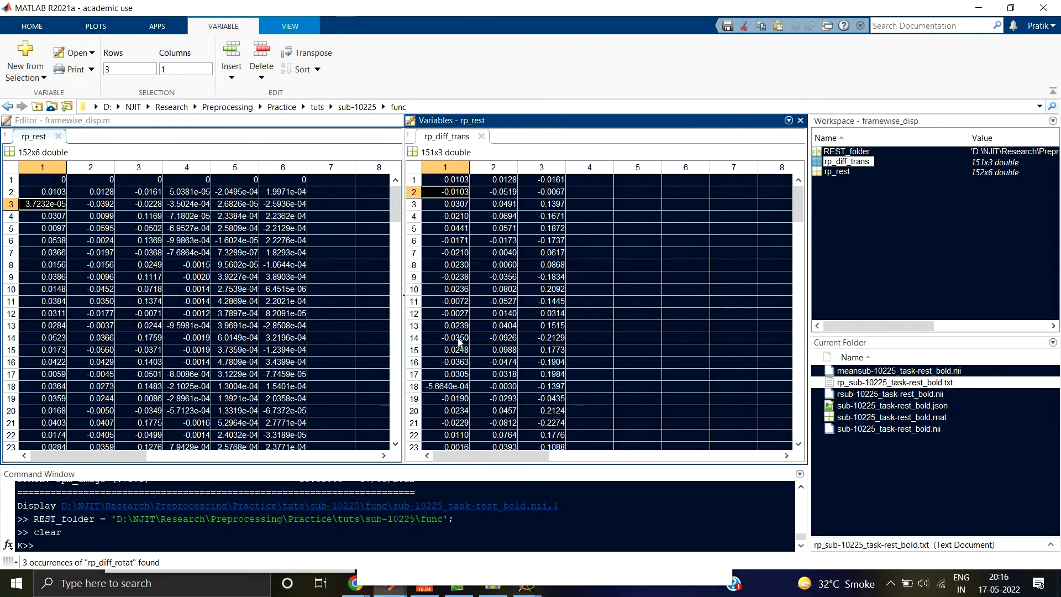
click(481, 136)
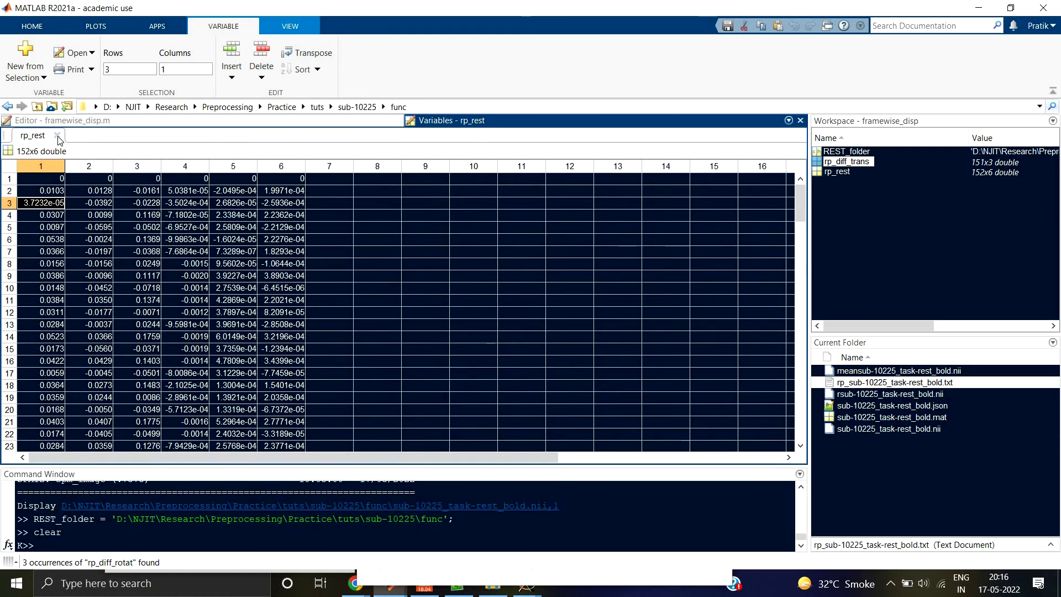
click(57, 134)
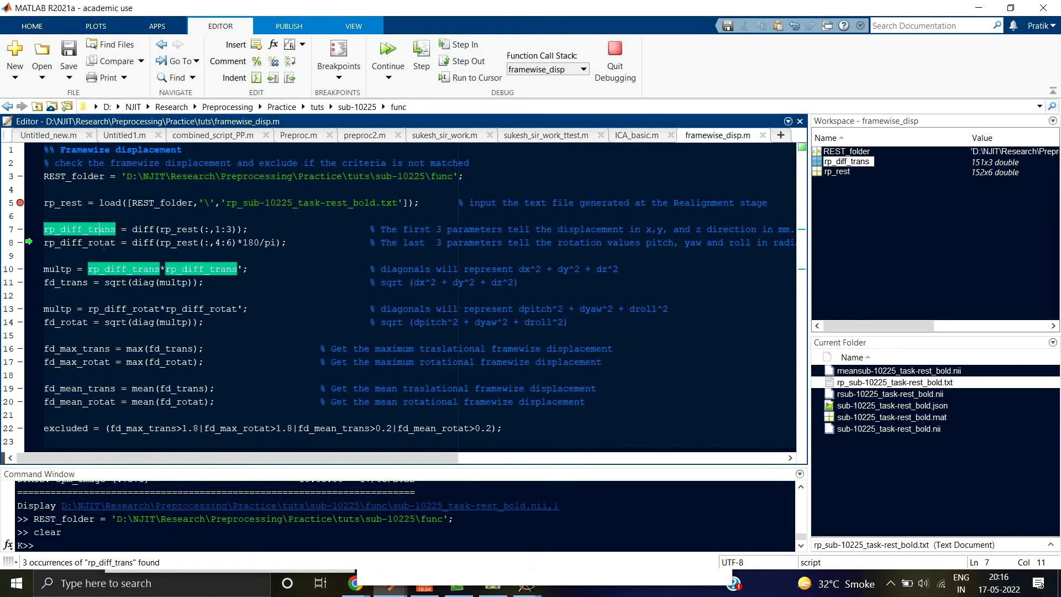
Step: Execute line 8 of the script, inspect the rp_diff_rotat variable, and highlight the 180/pi conversion
click(105, 242)
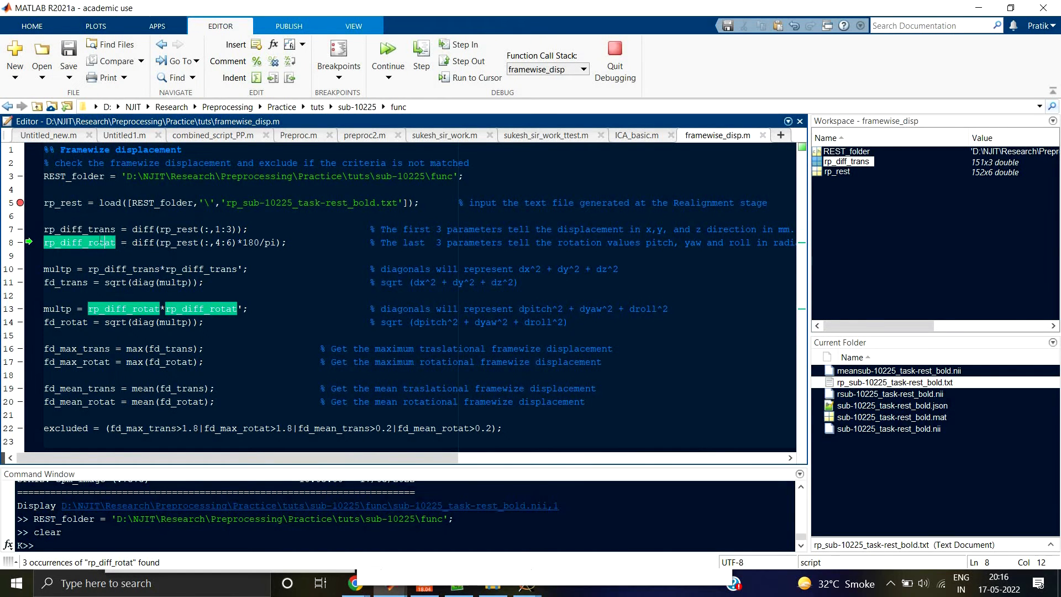
click(421, 55)
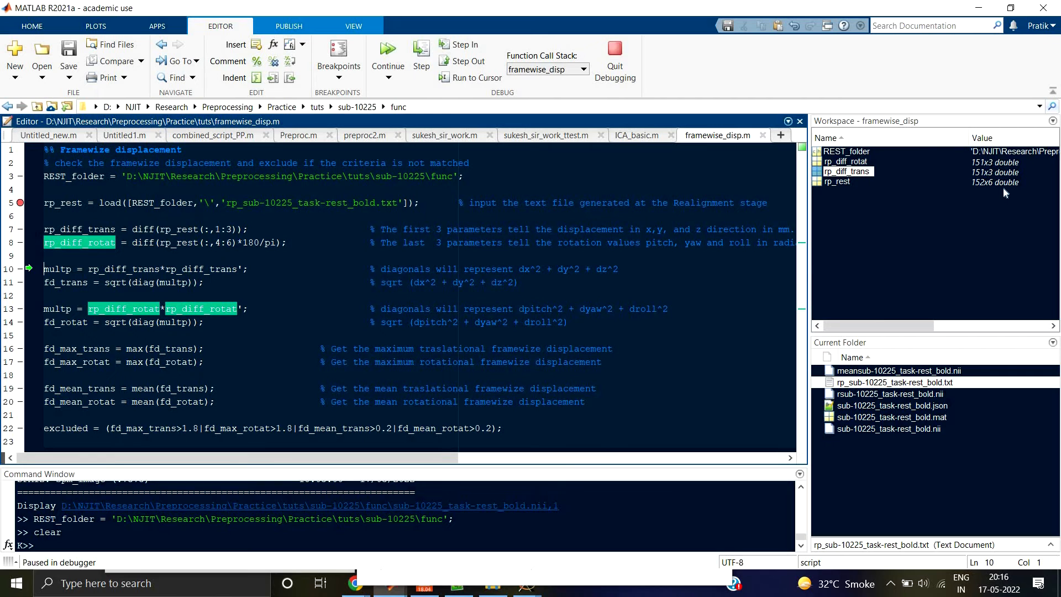
double_click(835, 162)
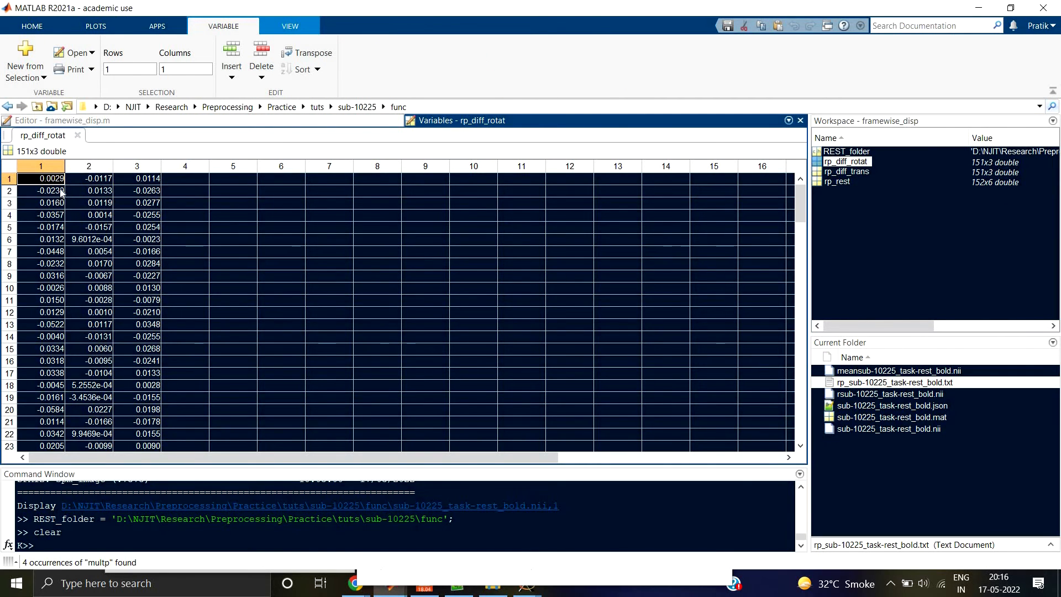
click(78, 136)
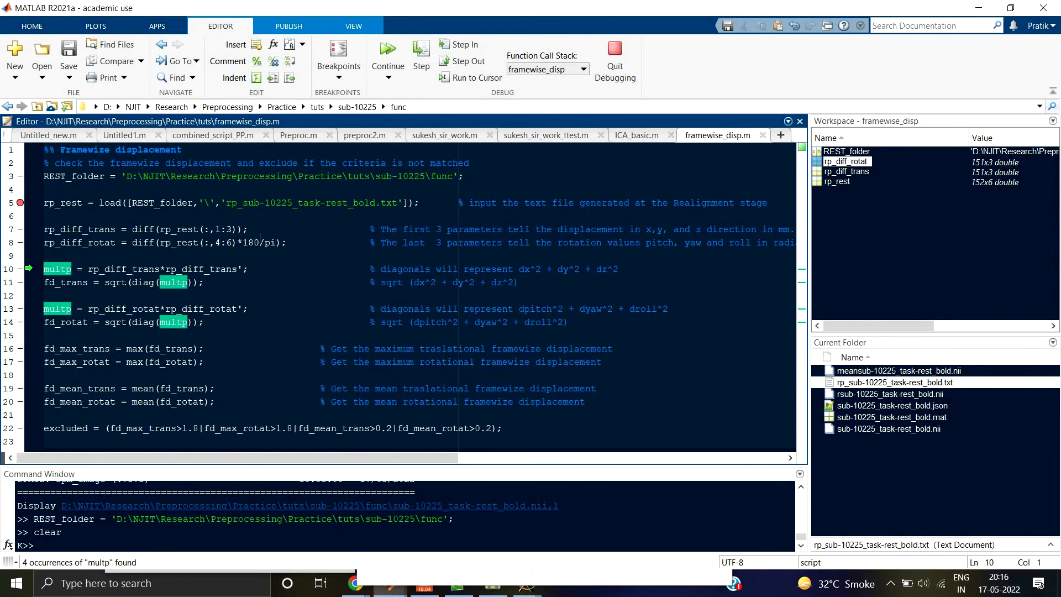
drag(242, 242, 277, 243)
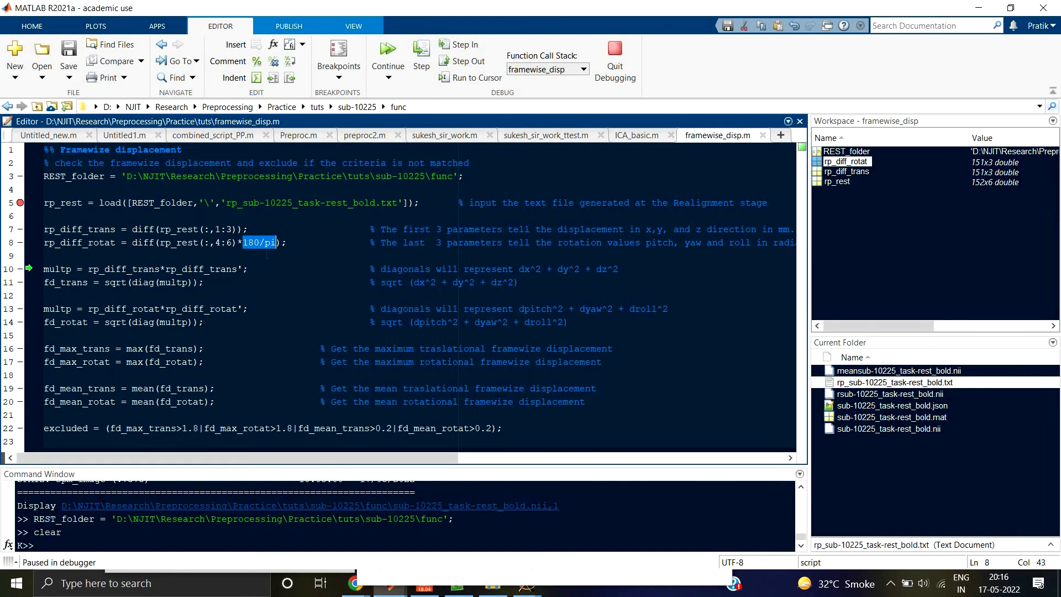
click(261, 270)
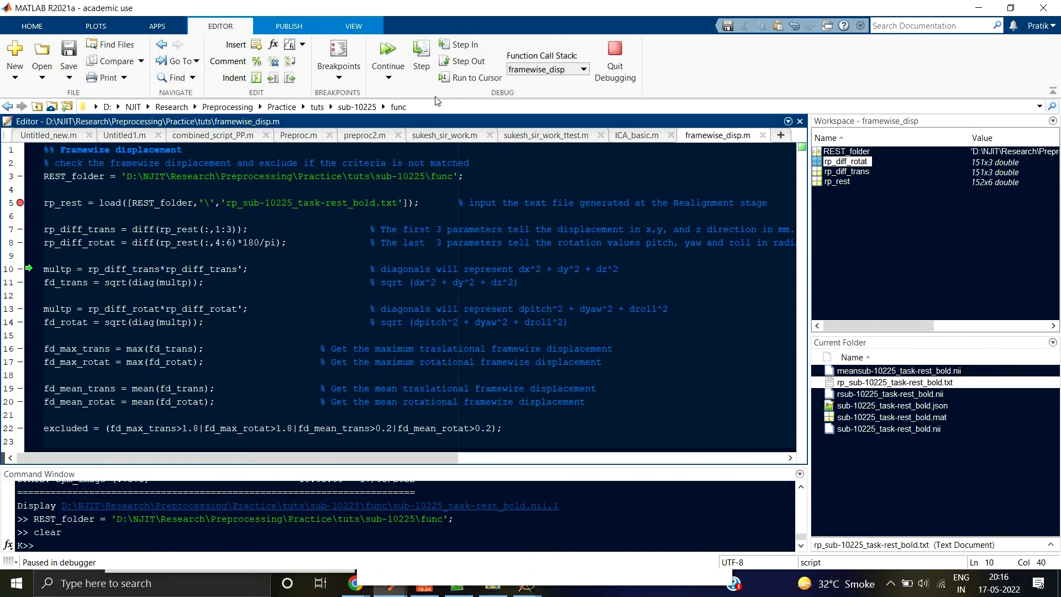
Step: Execute line 10 of the script, highlight its rp_diff_trans terms and multp, and check the size of multp in the workspace
click(421, 58)
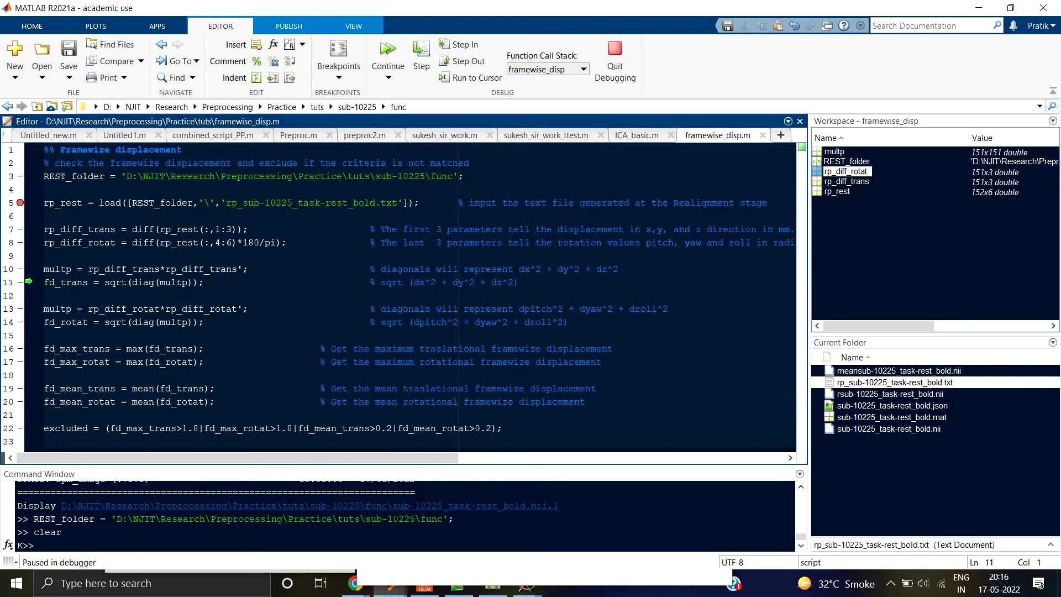
drag(90, 269, 239, 270)
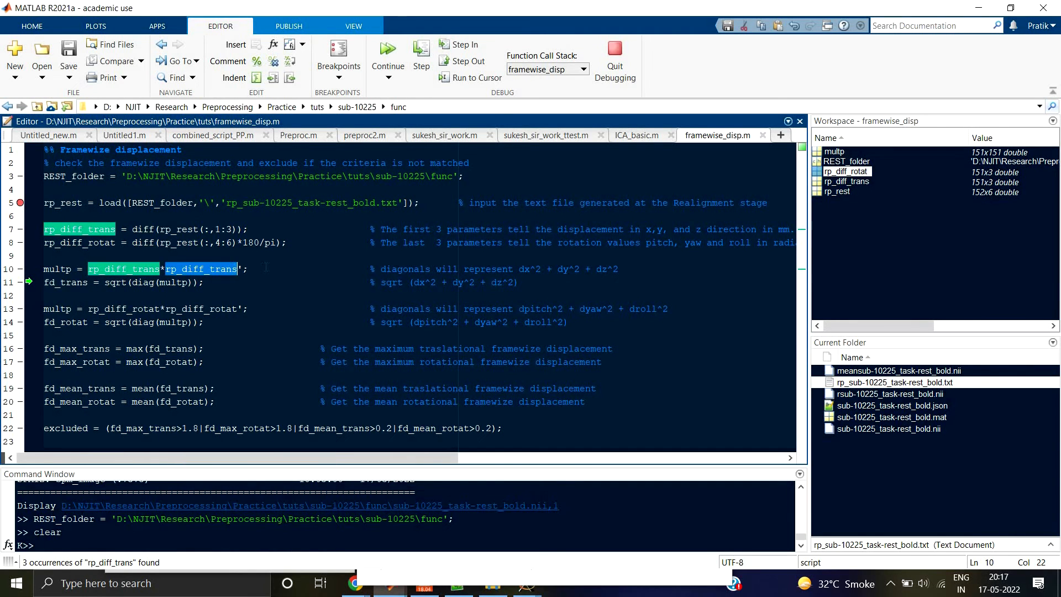
click(244, 267)
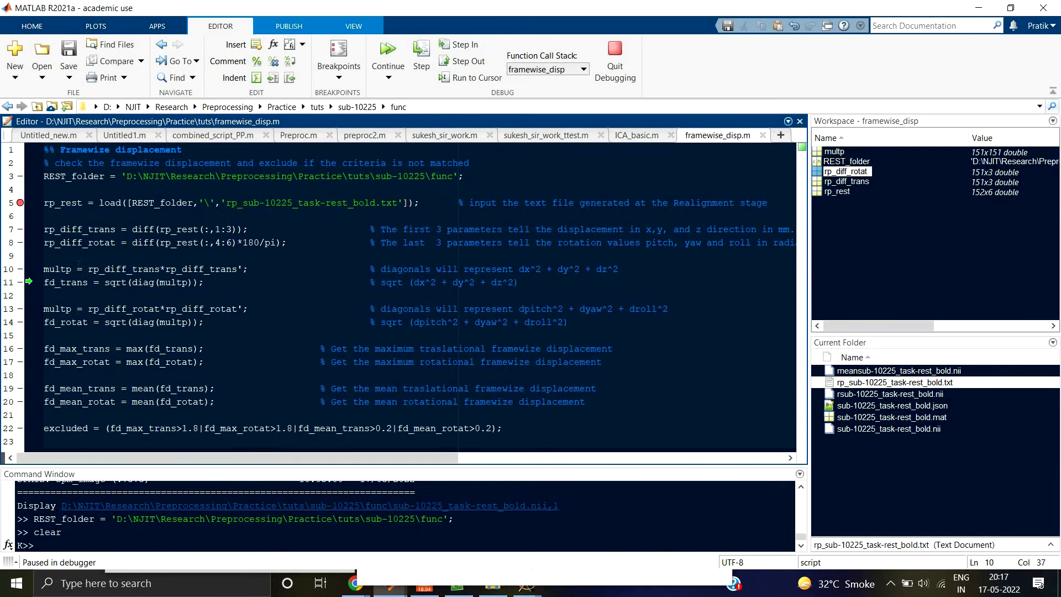
click(55, 269)
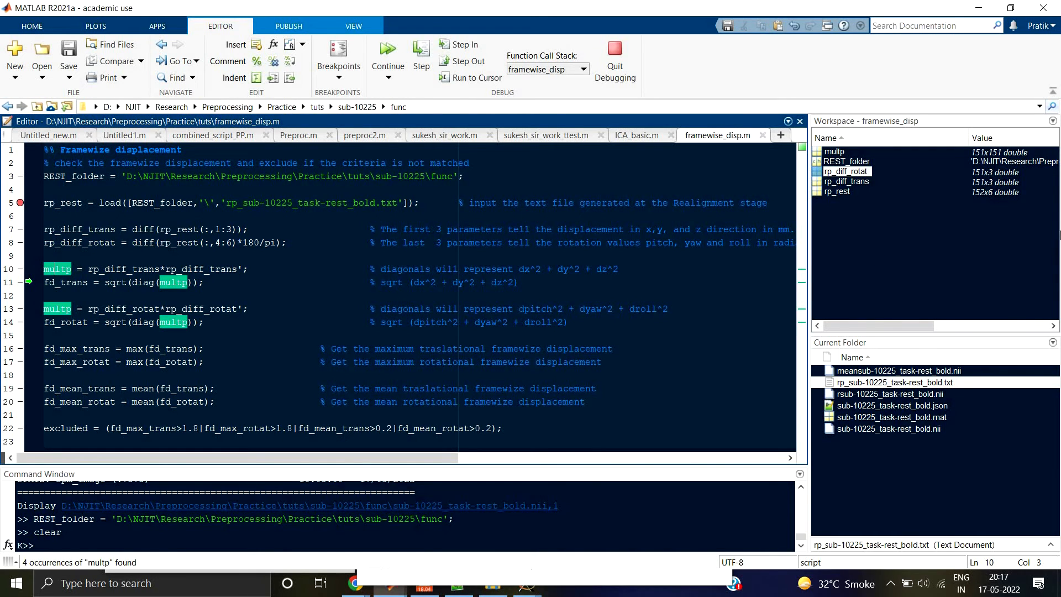
click(986, 156)
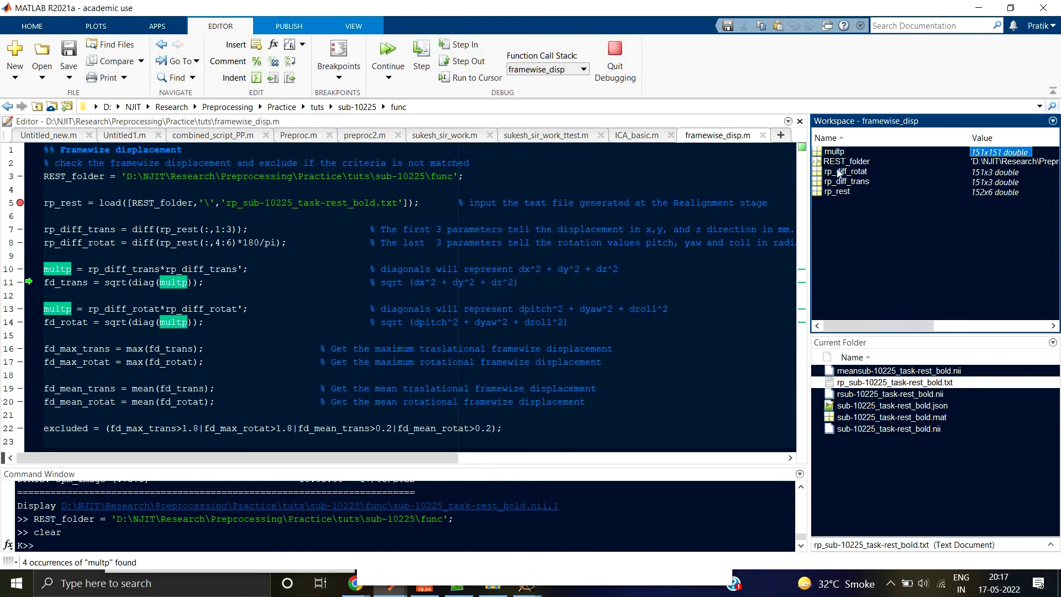
Step: Open rp_rest and rp_diff_trans side by side and compare their first rows in column 1
click(839, 191)
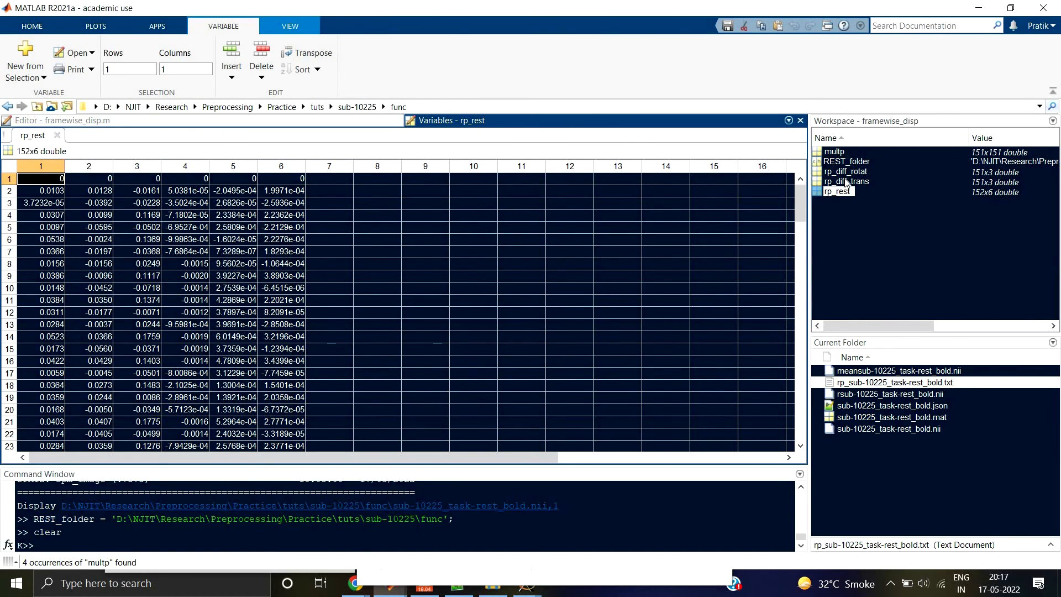
double_click(845, 172)
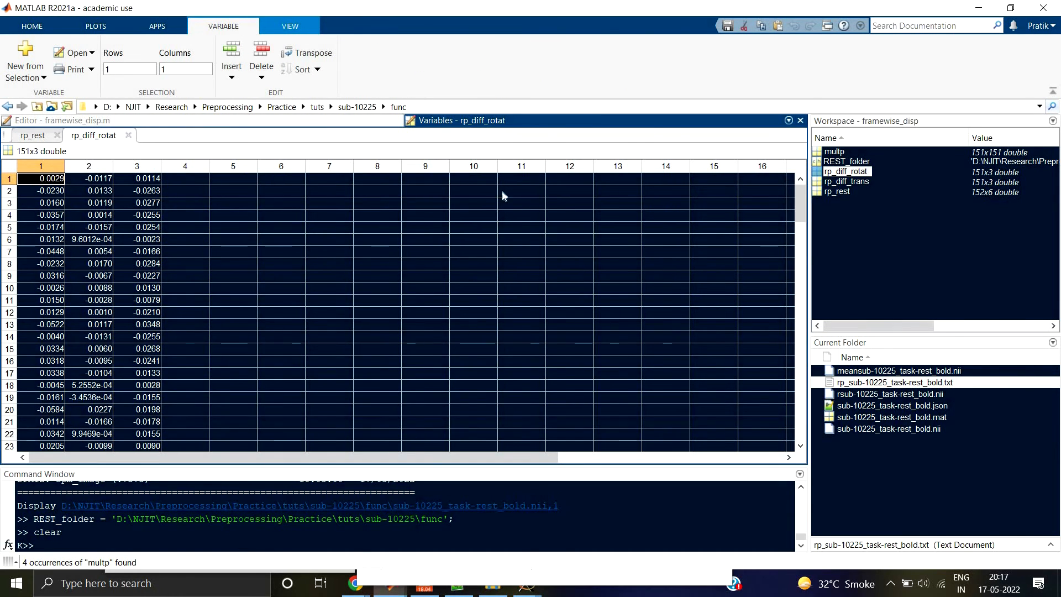
double_click(847, 182)
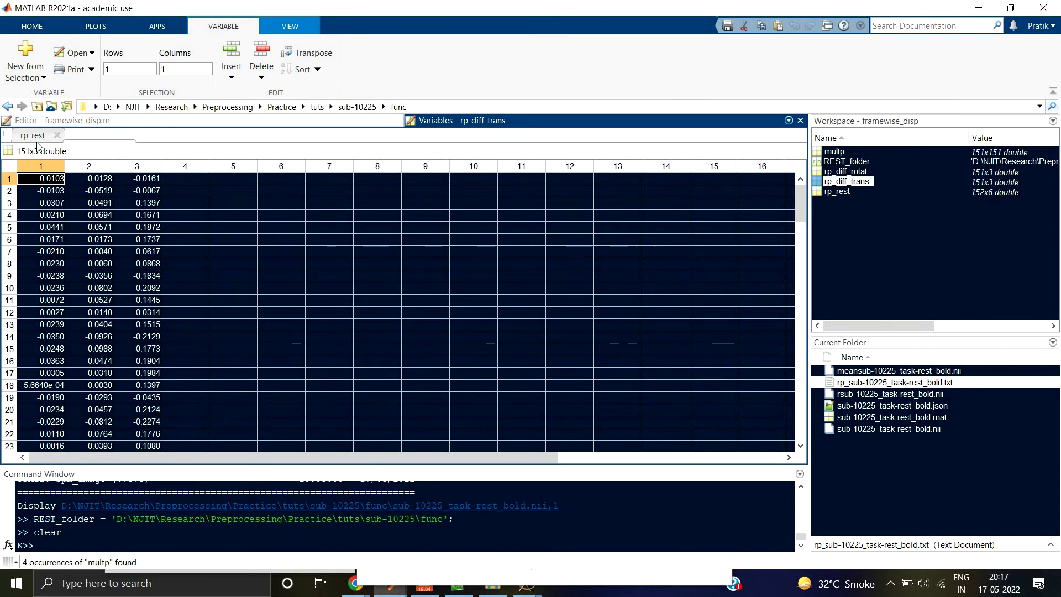
drag(94, 135, 618, 254)
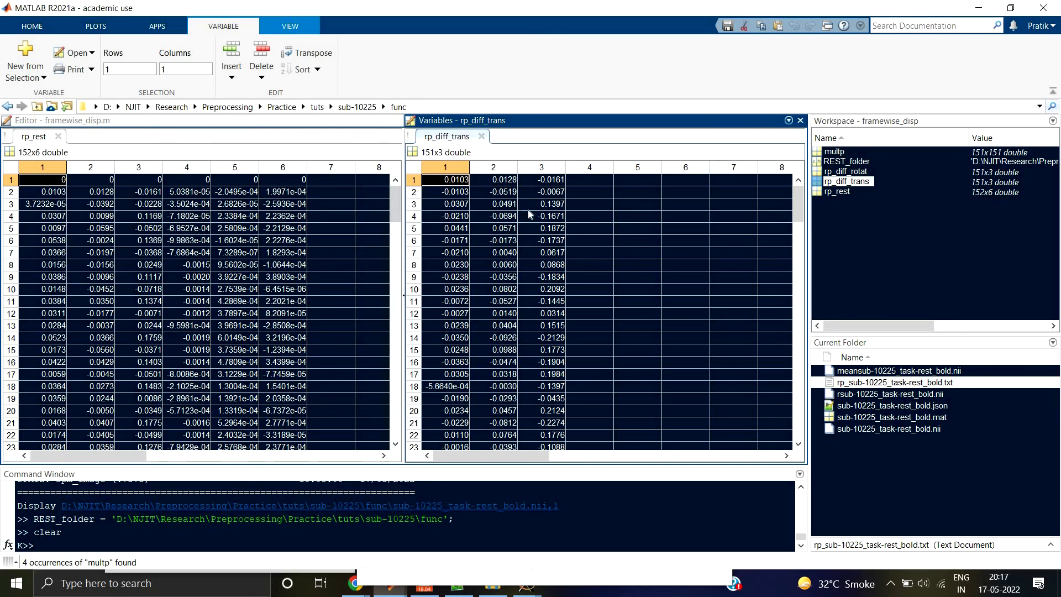
click(41, 193)
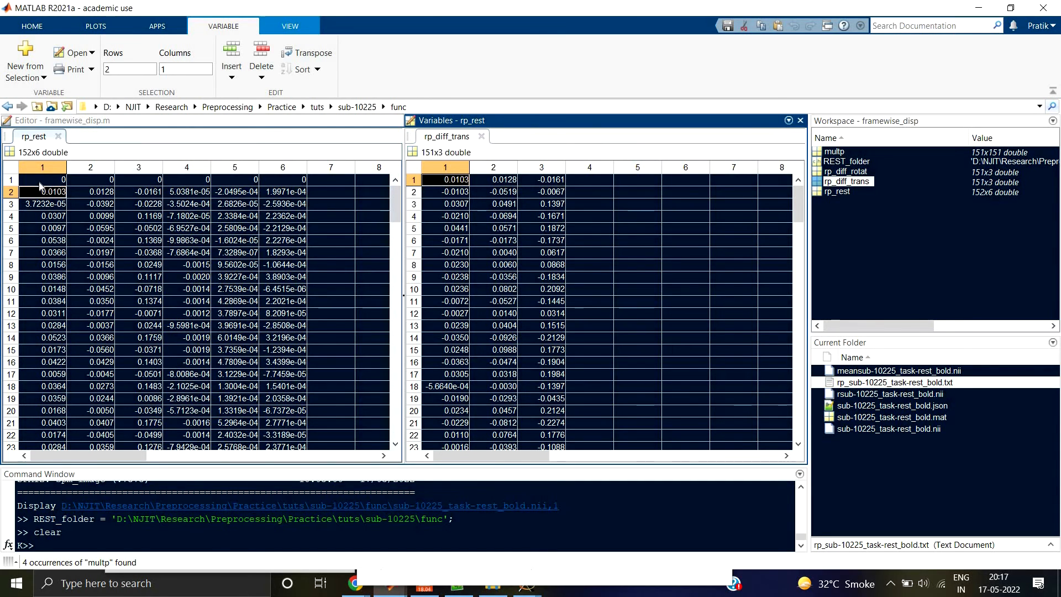
click(39, 181)
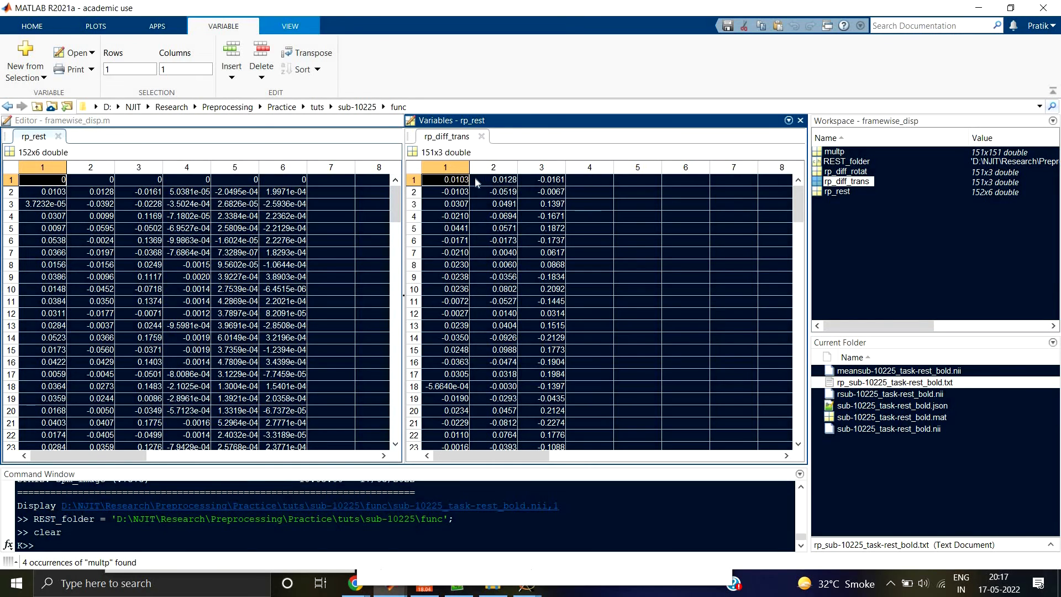
click(42, 194)
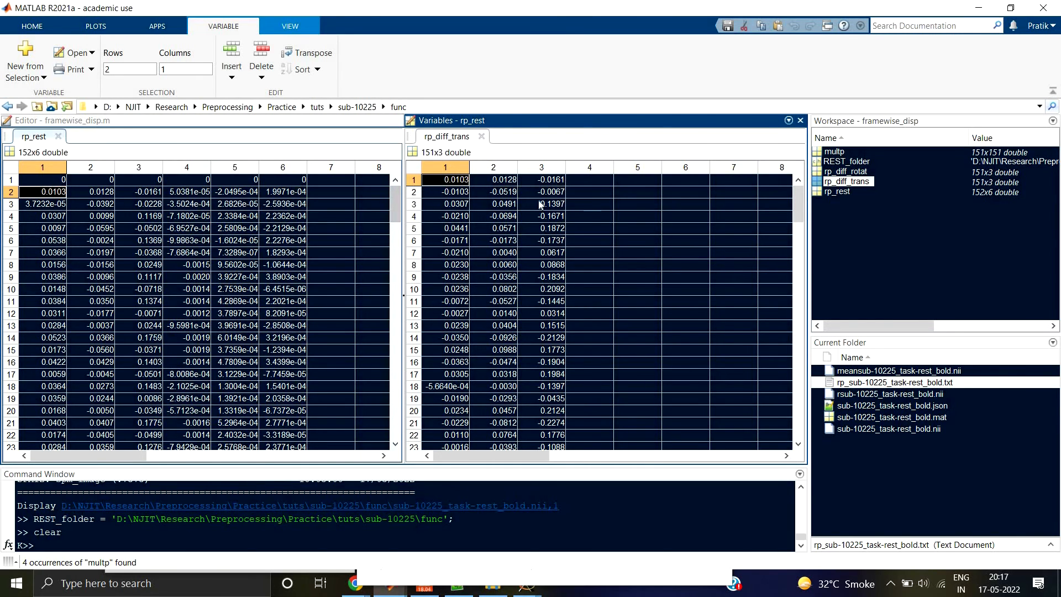
Step: Compare the last rows of rp_rest and rp_diff_trans, and close both variables
scroll(122, 252, down, 7)
scroll(122, 252, down, 20)
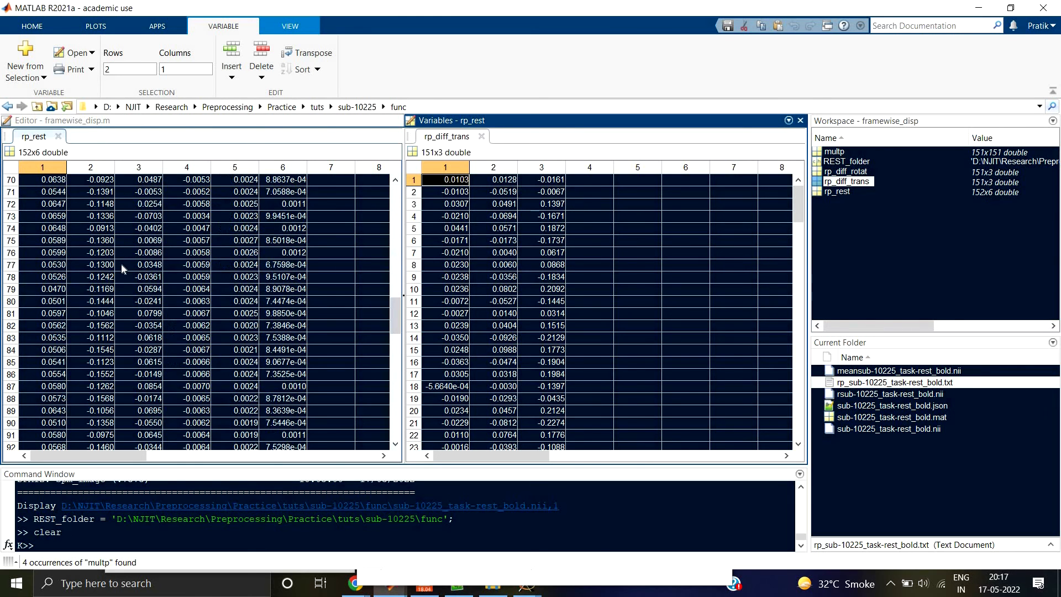
scroll(106, 293, up, 3)
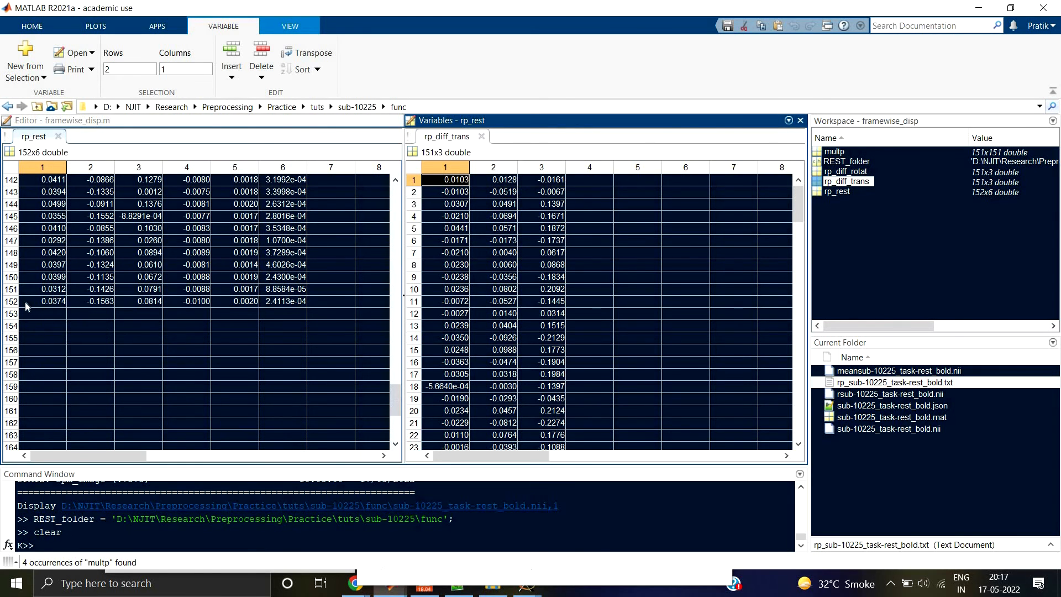
click(34, 298)
click(42, 290)
scroll(576, 276, down, 7)
scroll(575, 276, down, 20)
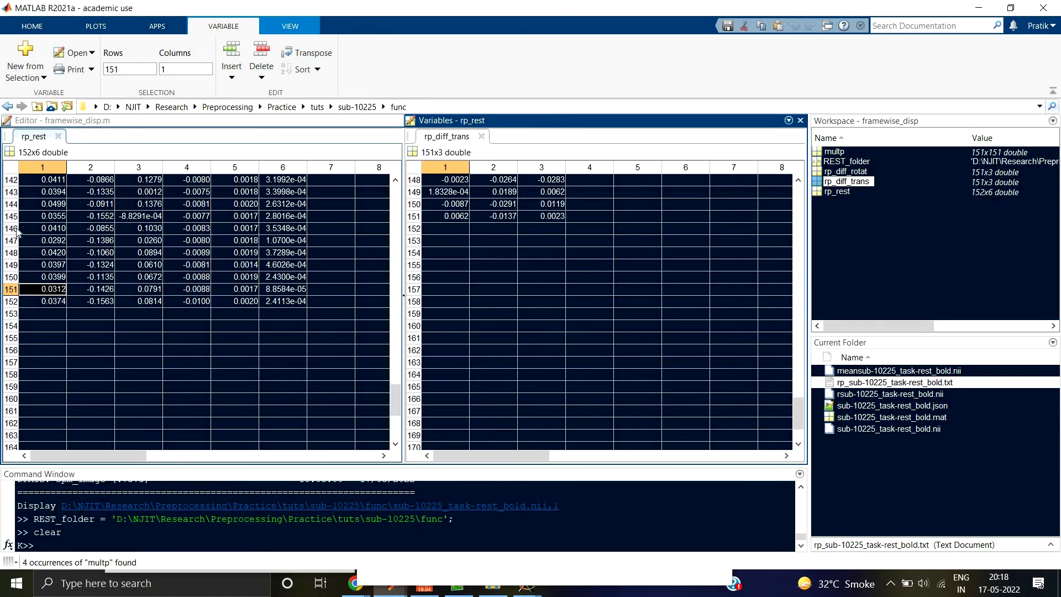
click(481, 136)
click(57, 135)
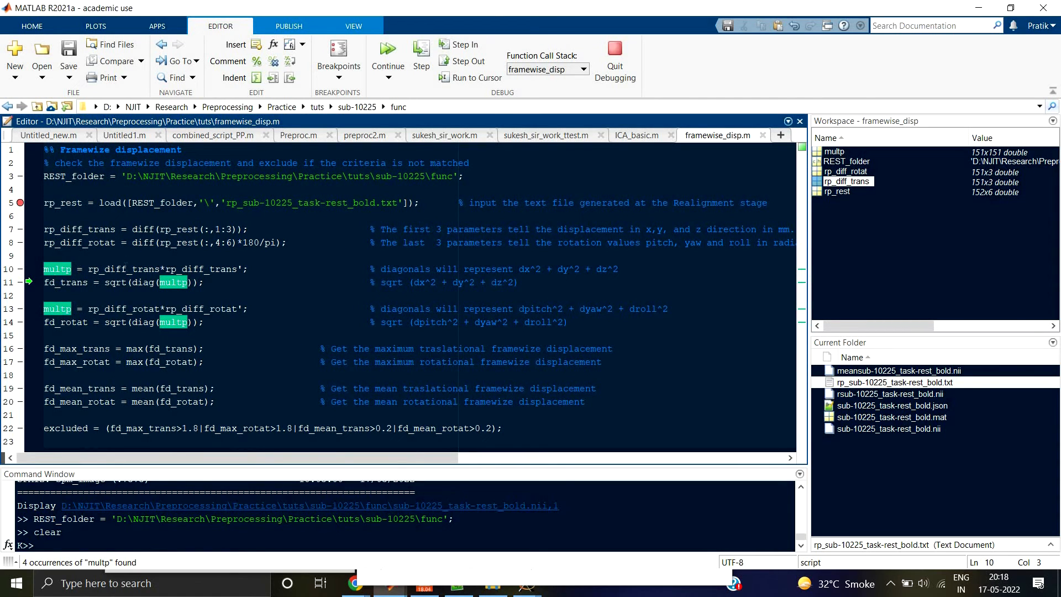
Step: Highlight the rp_diff_trans*rp_diff_trans' product on line 10 of the script, and reopen the rp_diff_trans and rp_rest variables
drag(88, 269, 253, 269)
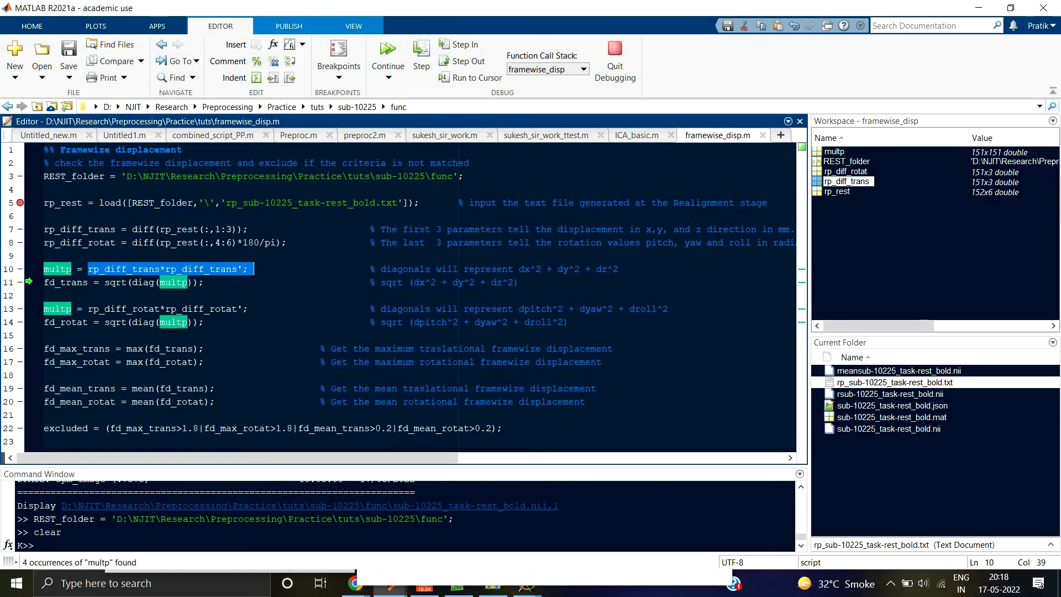
click(519, 269)
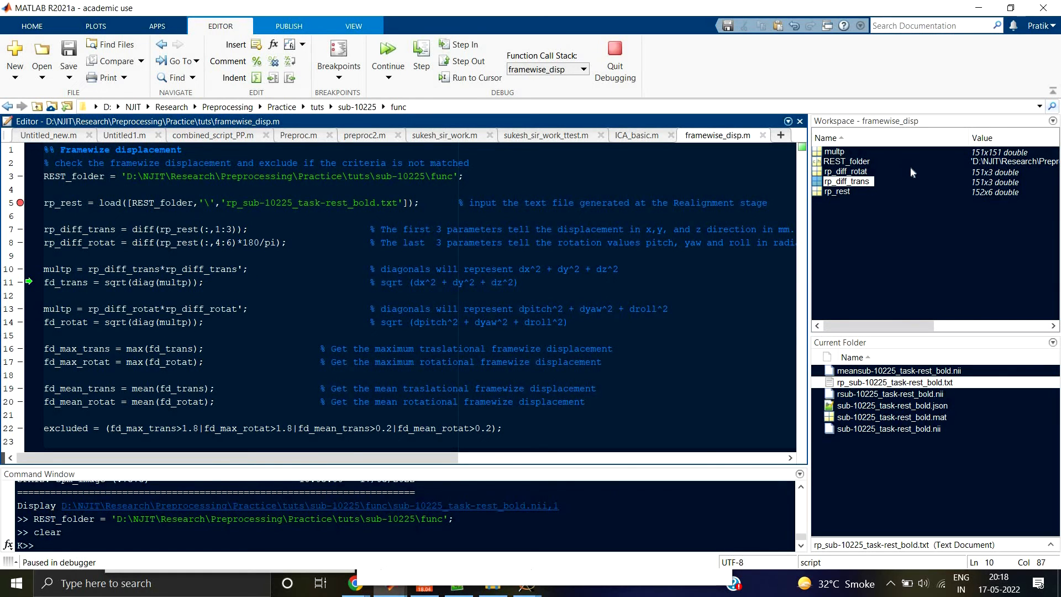
double_click(825, 182)
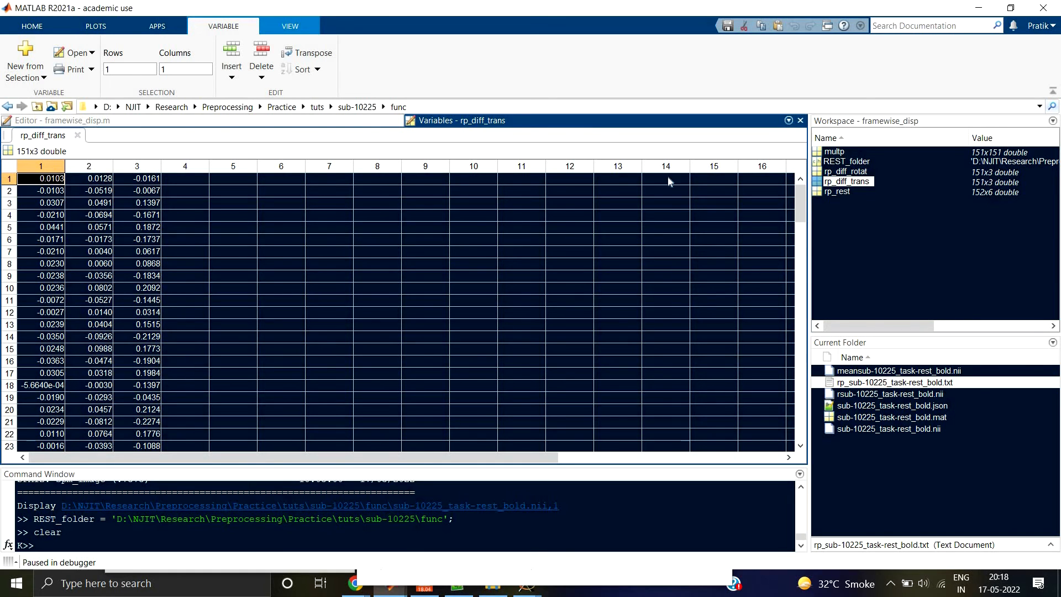
double_click(835, 192)
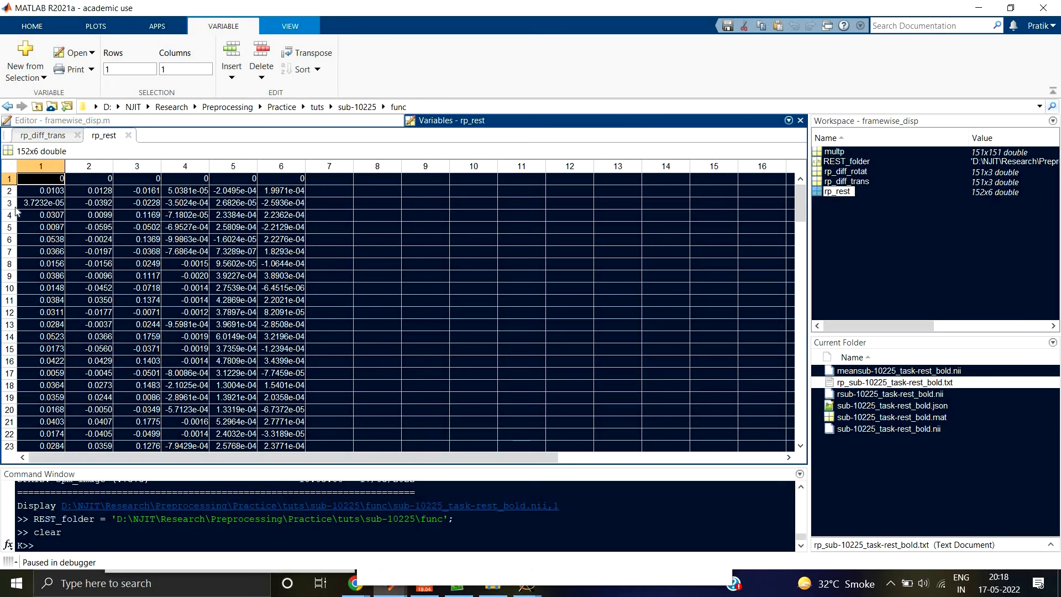
Step: Check the rp_diff_trans values, and highlight the line 10 product and its dx^2 + dy^2 + dz^2 comment in the script
click(51, 135)
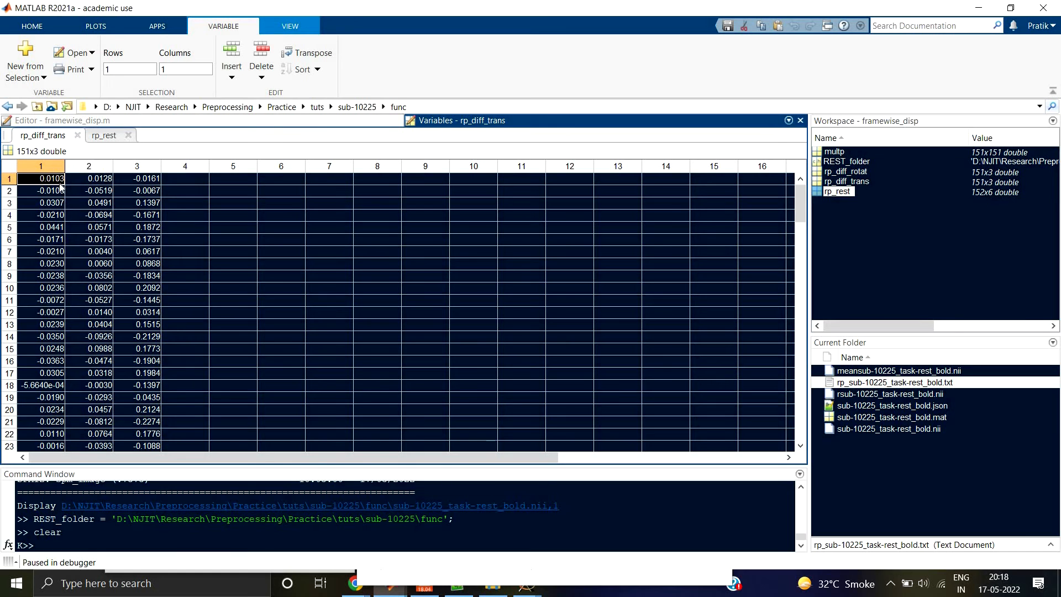
click(237, 122)
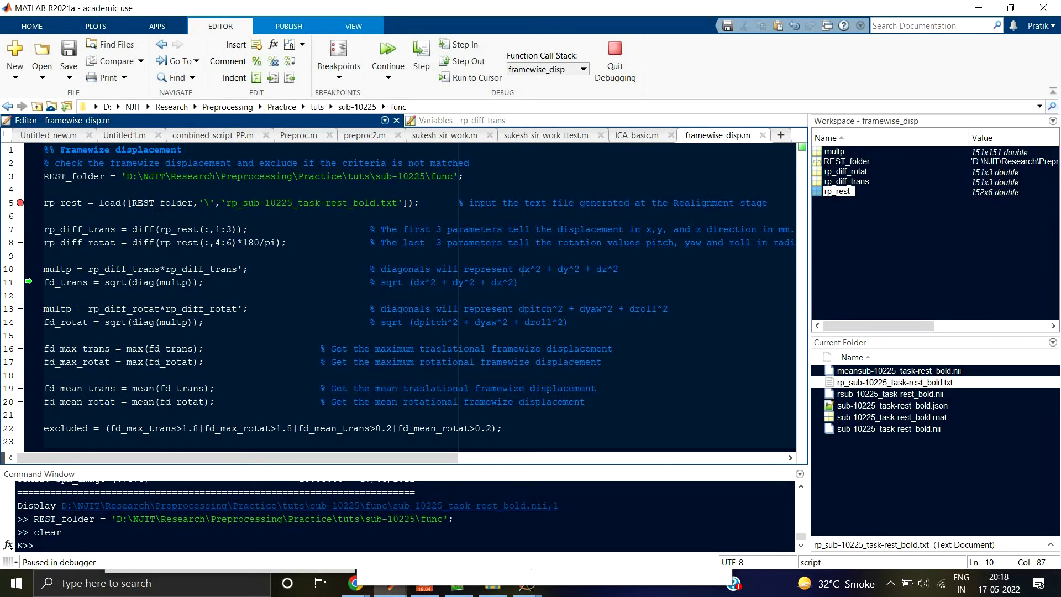
drag(519, 269, 619, 269)
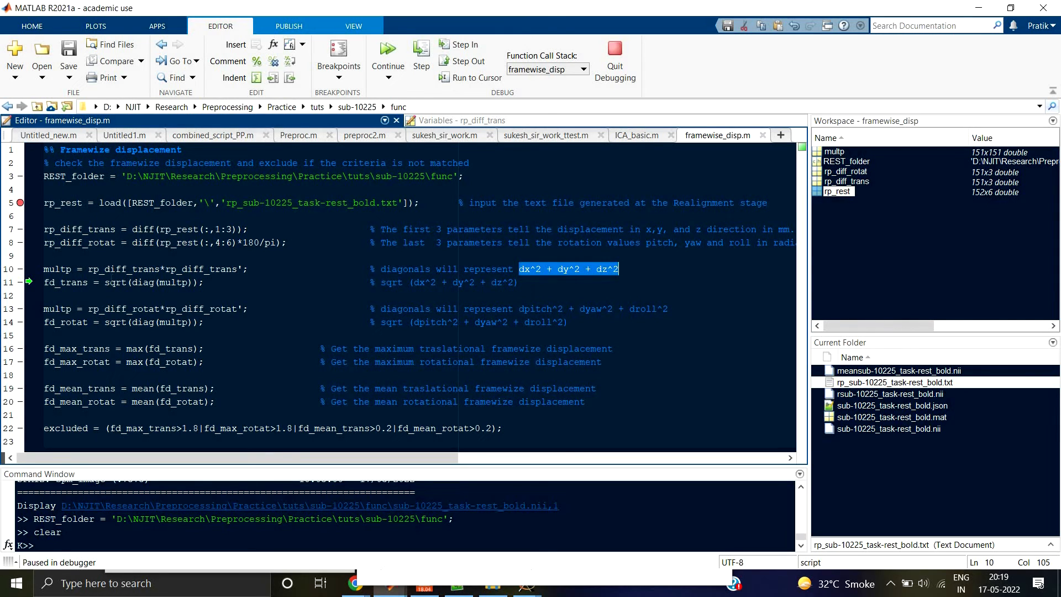
drag(88, 269, 165, 269)
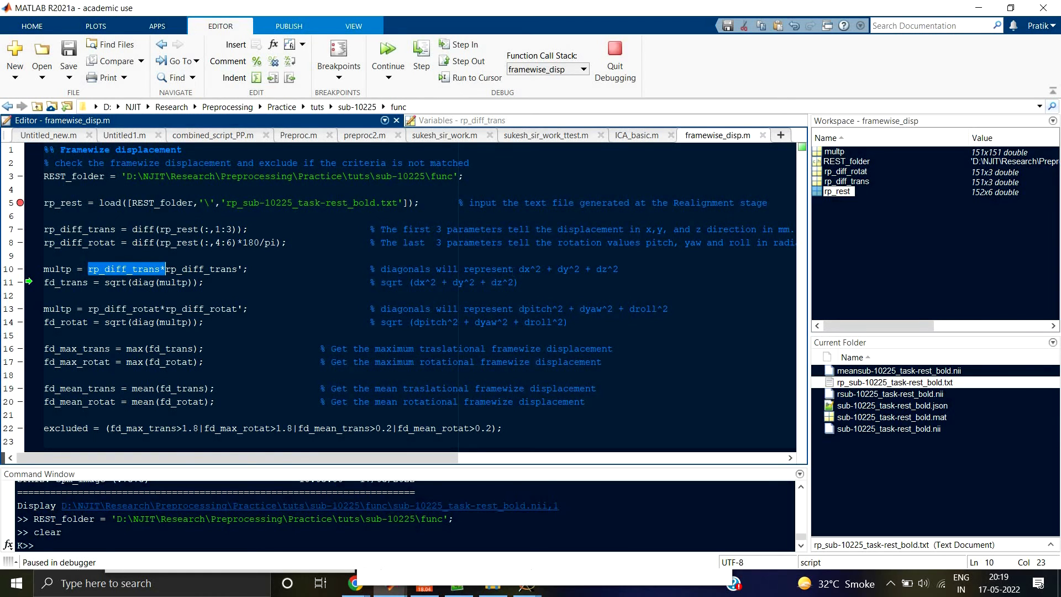
click(519, 269)
drag(519, 269, 630, 270)
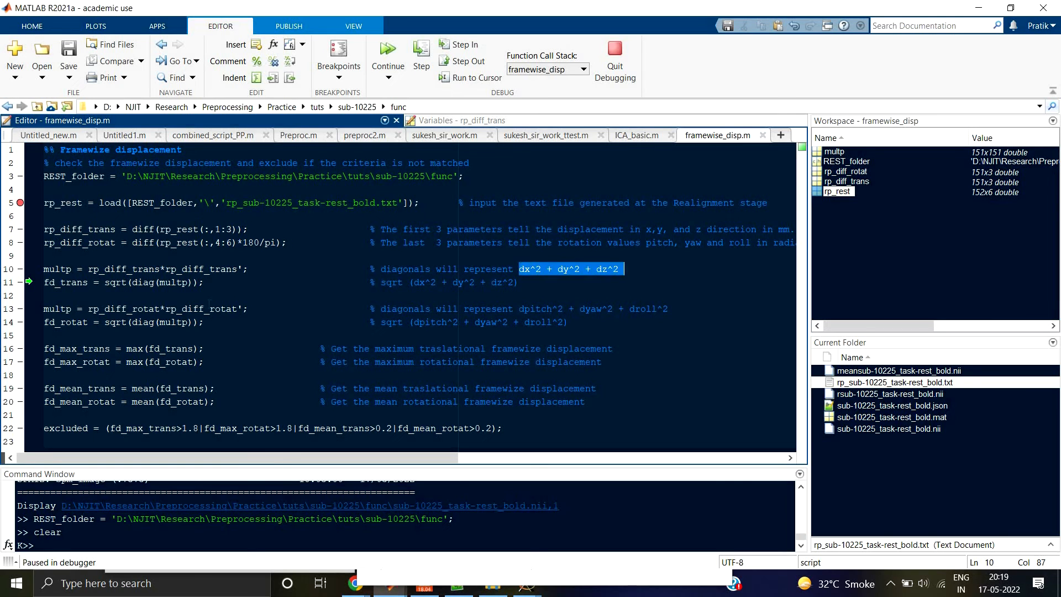
Step: Highlight sqrt(diag(multp)) on line 11 of the script and its sqrt (dx^2 + dy^2 + dz^2) comment
drag(105, 282, 204, 282)
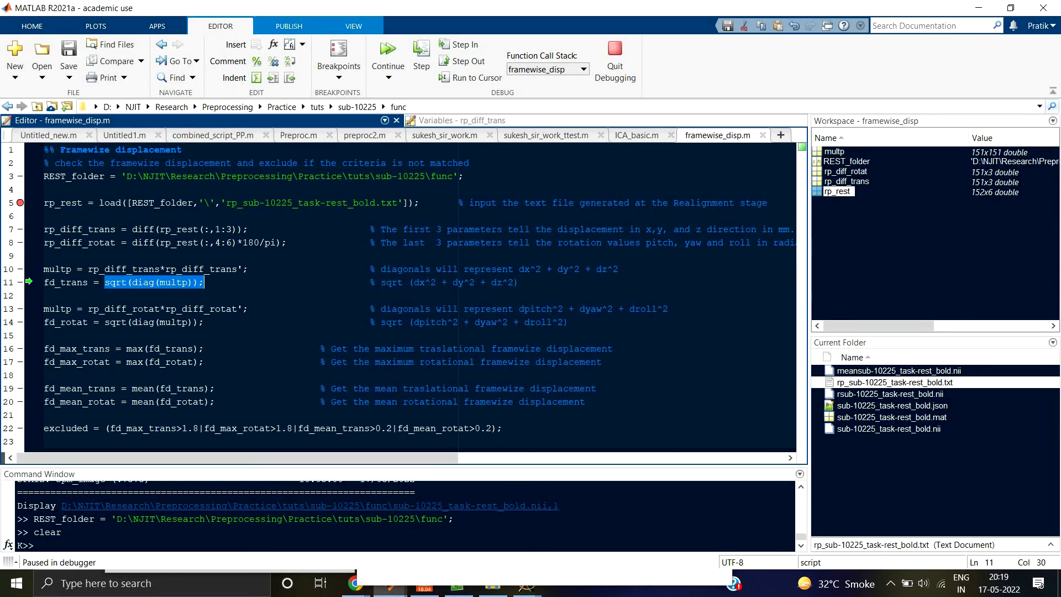
drag(380, 282, 524, 283)
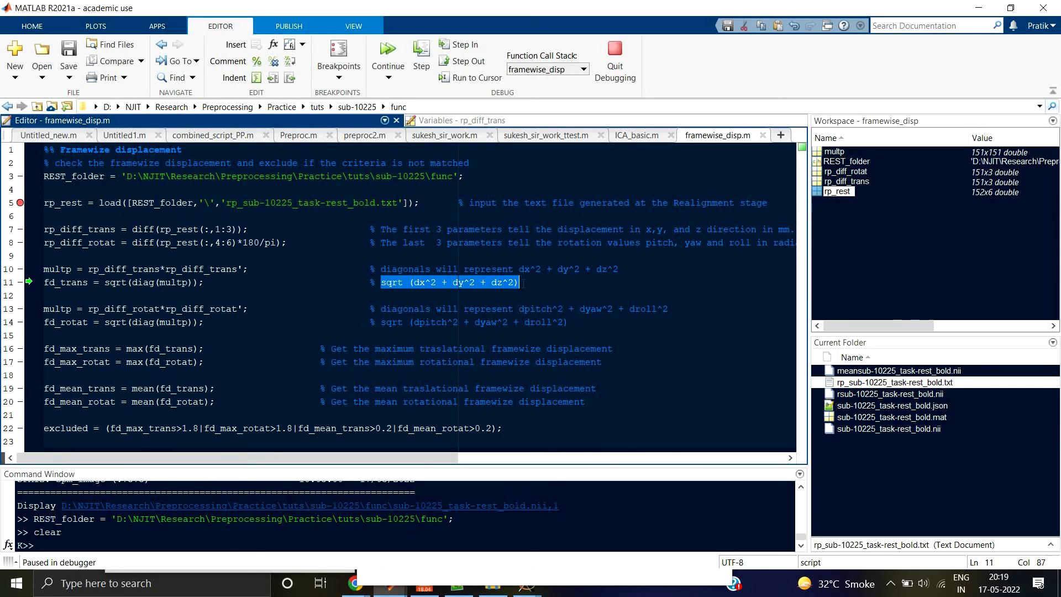
click(523, 283)
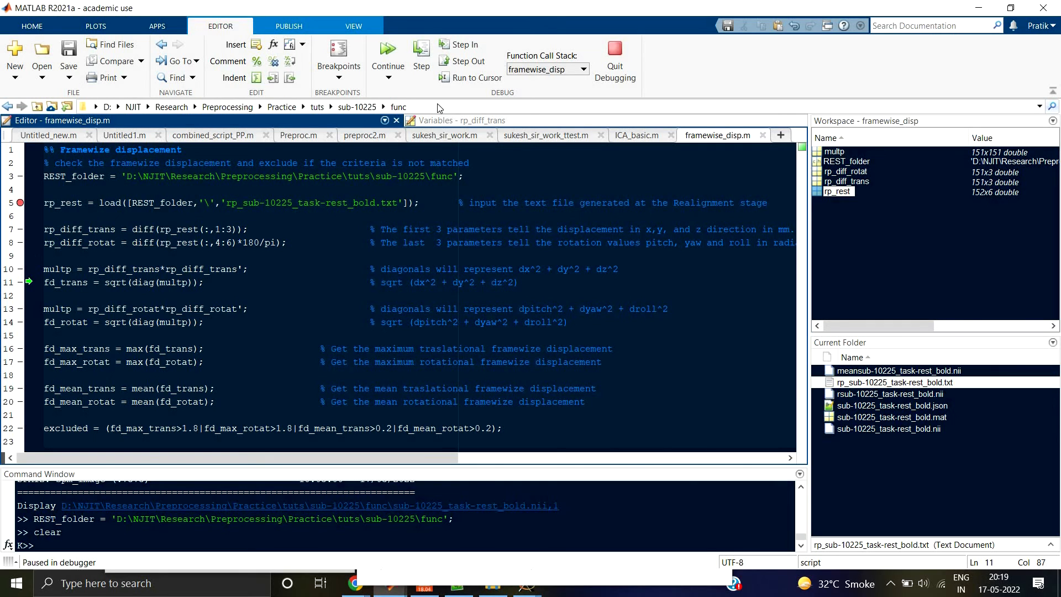
Step: Execute lines 11 to 14 of the script, and locate fd_trans and fd_rotat in the code and workspace
click(421, 55)
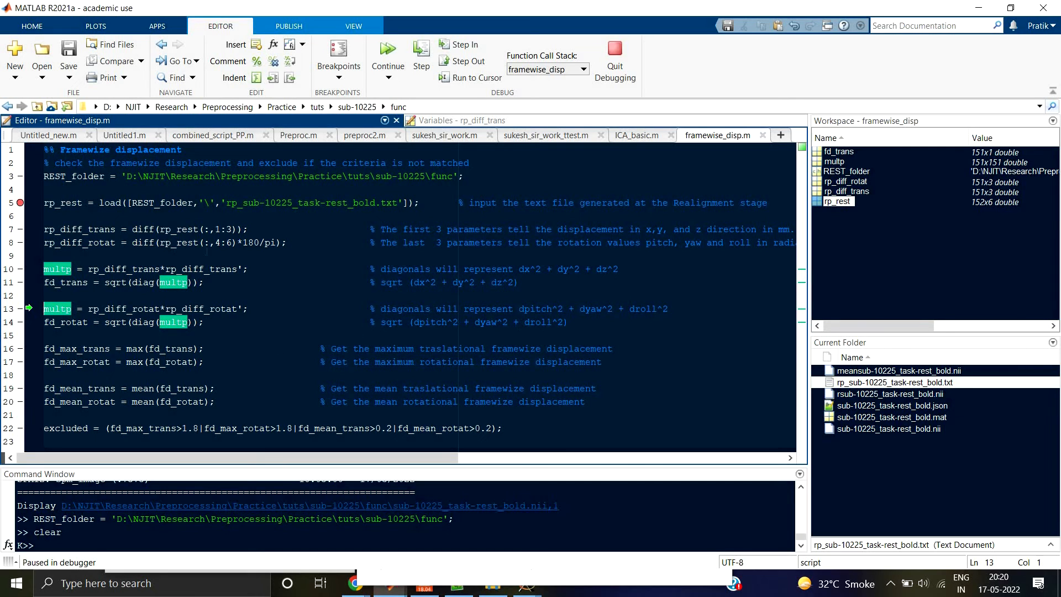
click(421, 61)
click(421, 61)
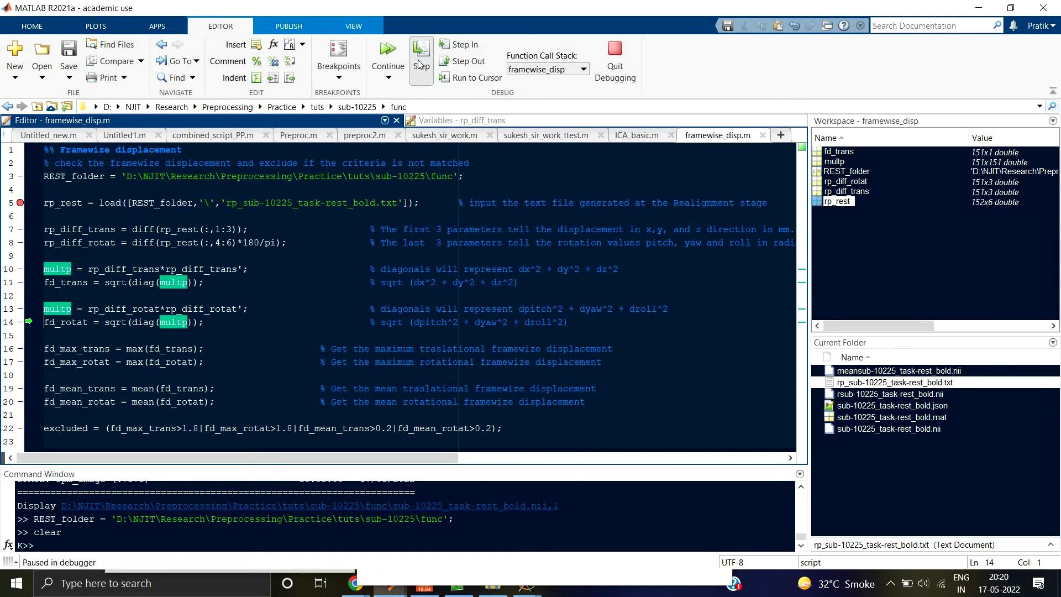
click(65, 283)
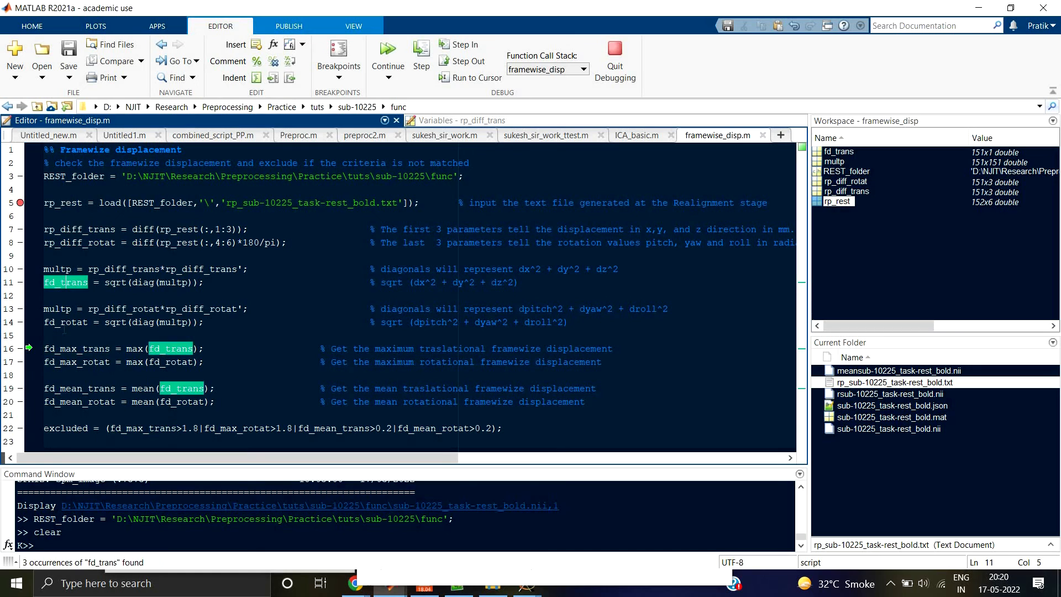
click(74, 328)
click(72, 322)
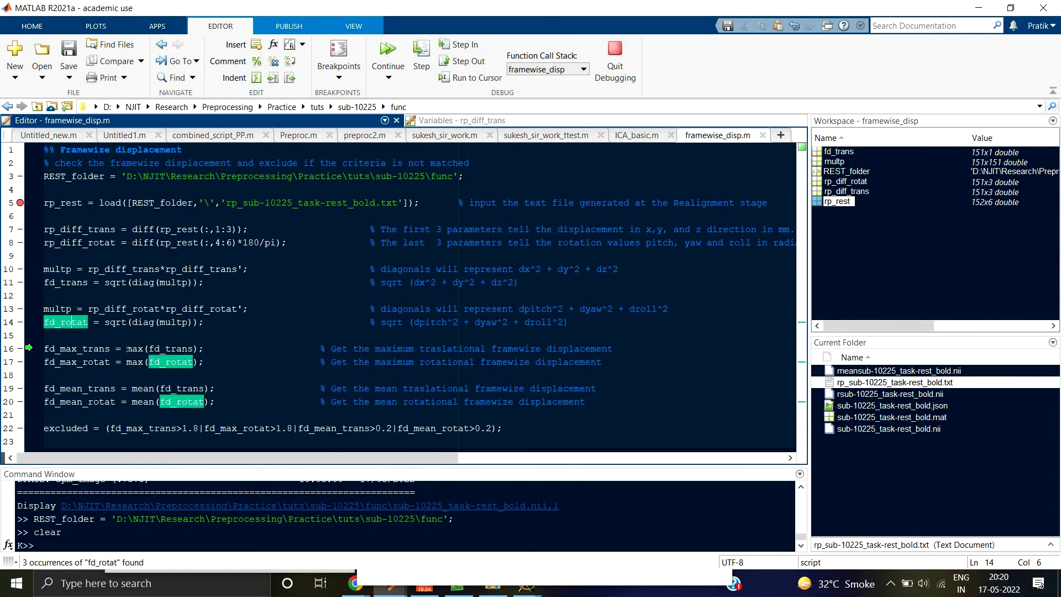
drag(126, 348, 204, 348)
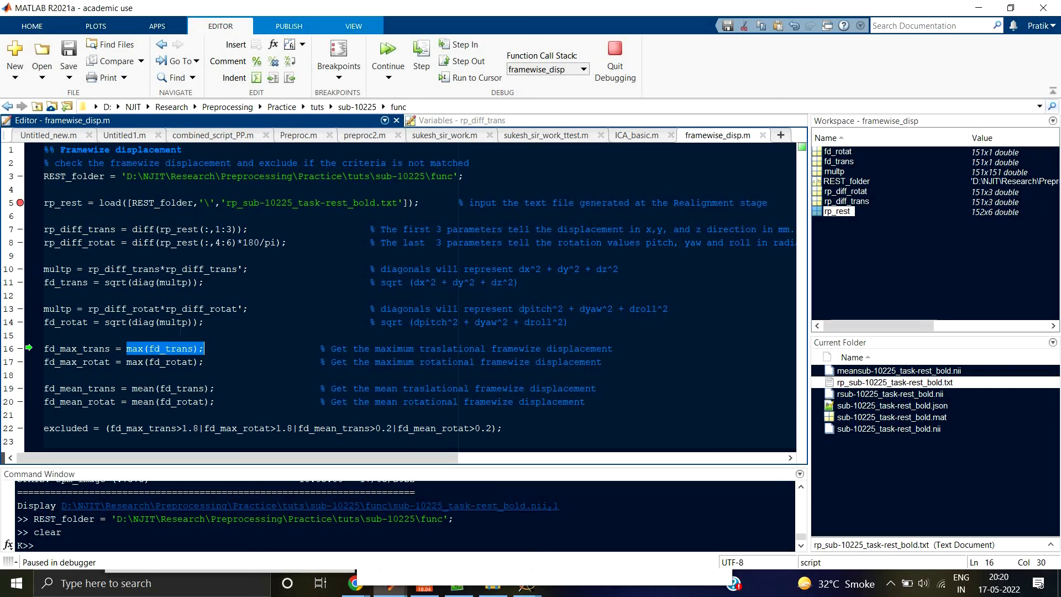
click(60, 322)
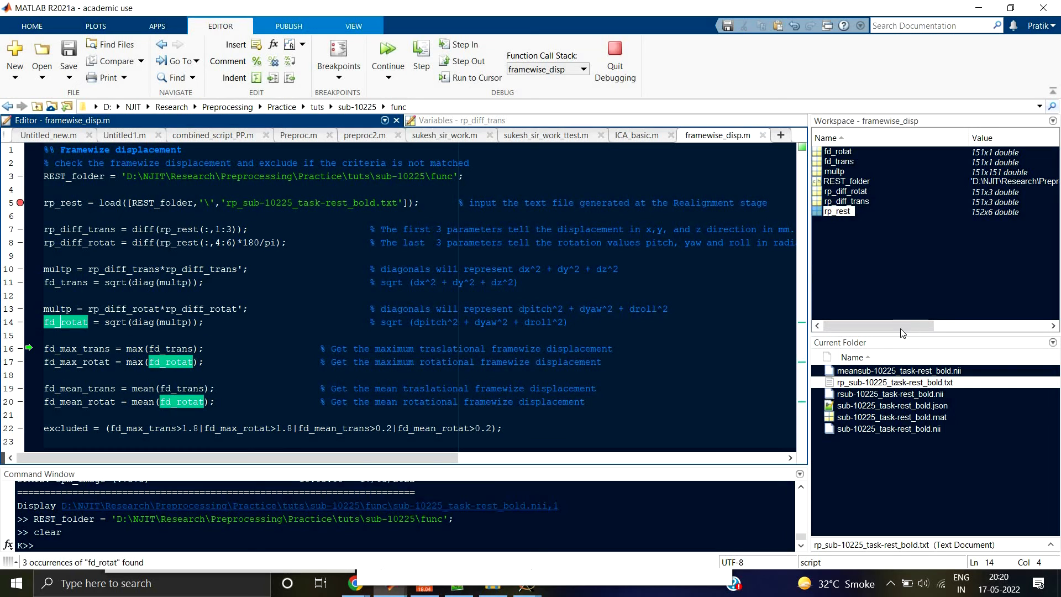
click(839, 153)
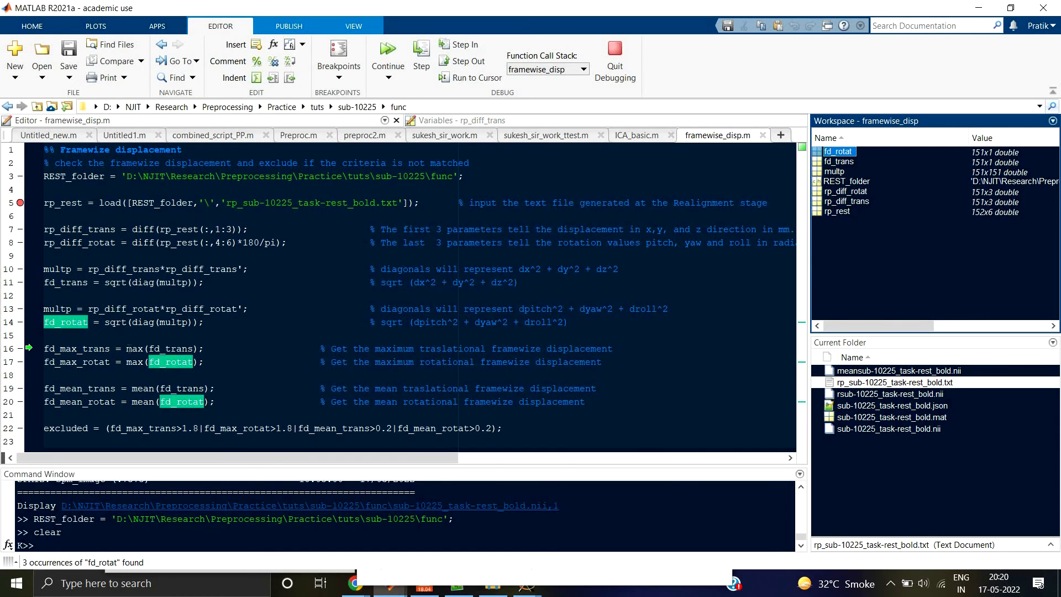
Step: Execute lines 16 to 20 of the script to compute the maximum and mean translational and rotational framewise displacement
drag(127, 348, 199, 348)
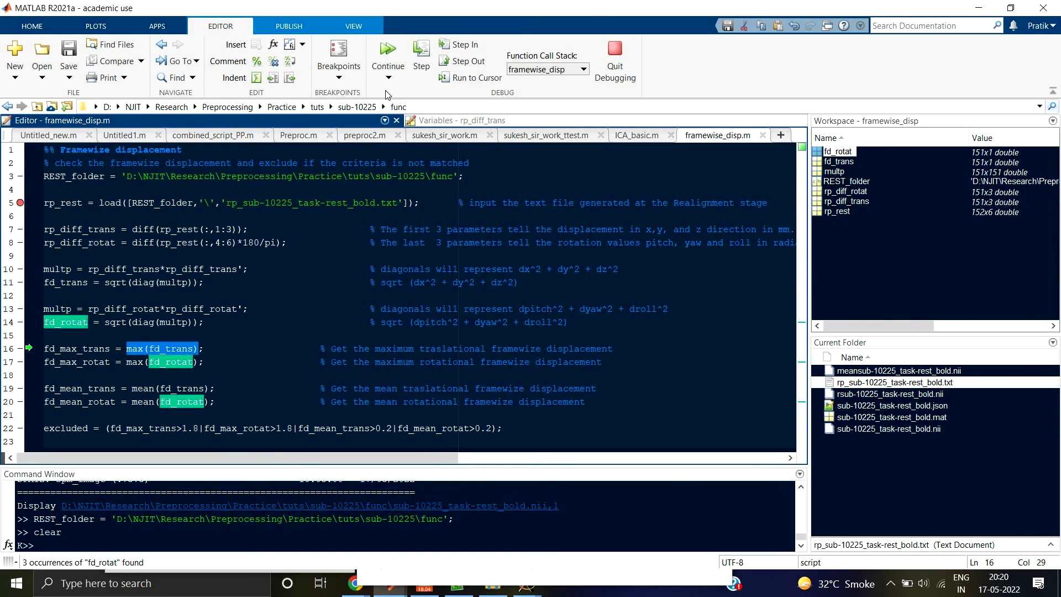
click(434, 65)
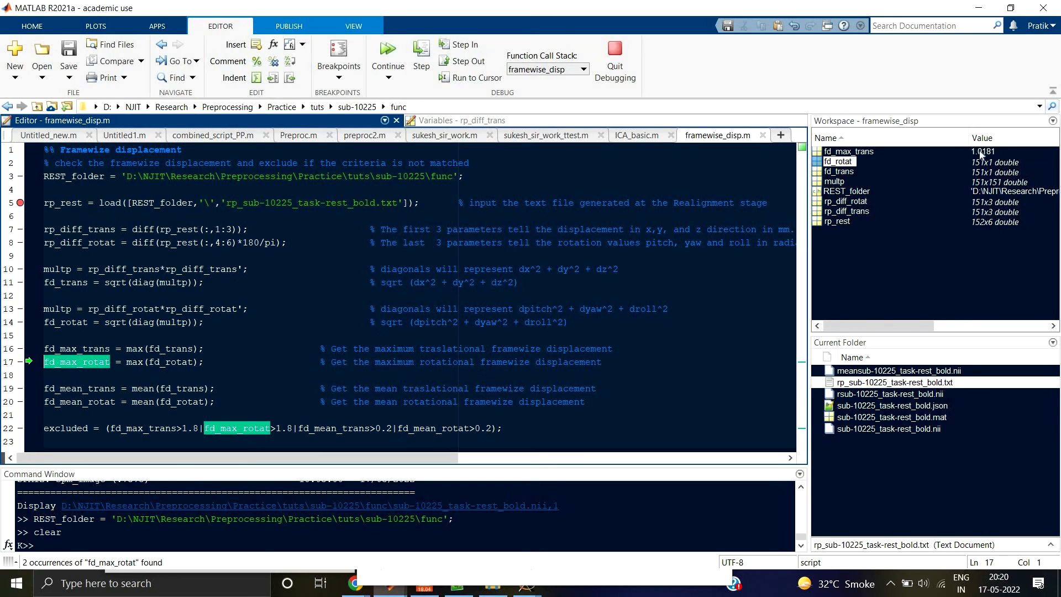
click(421, 58)
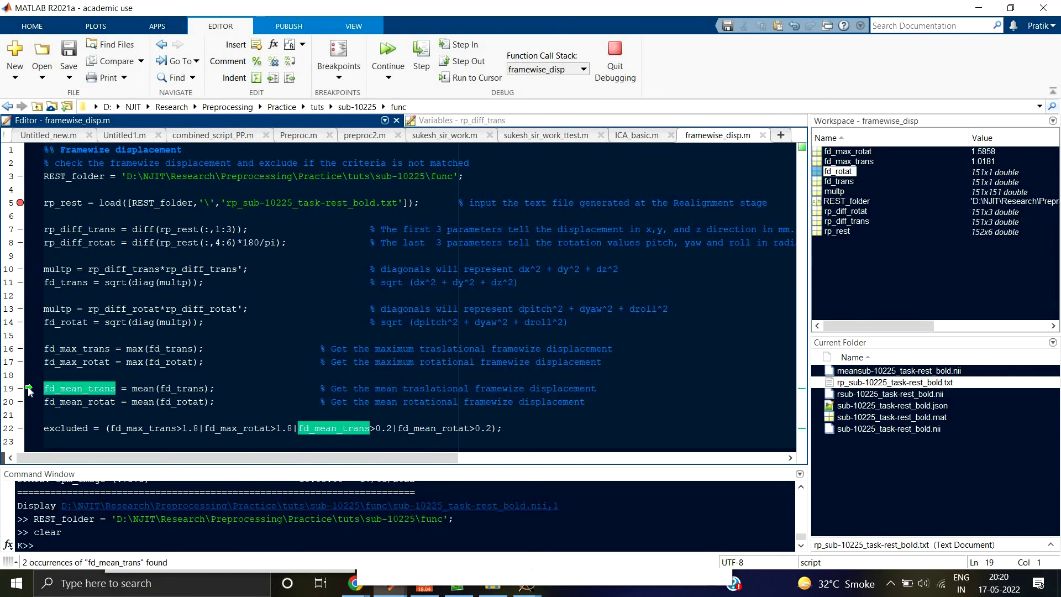
click(423, 65)
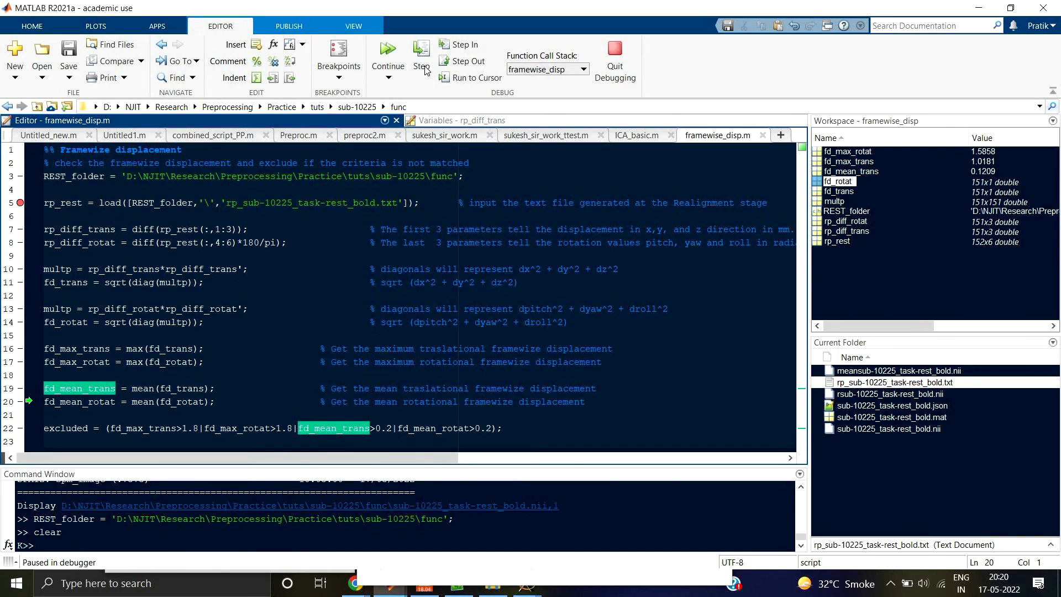
click(423, 65)
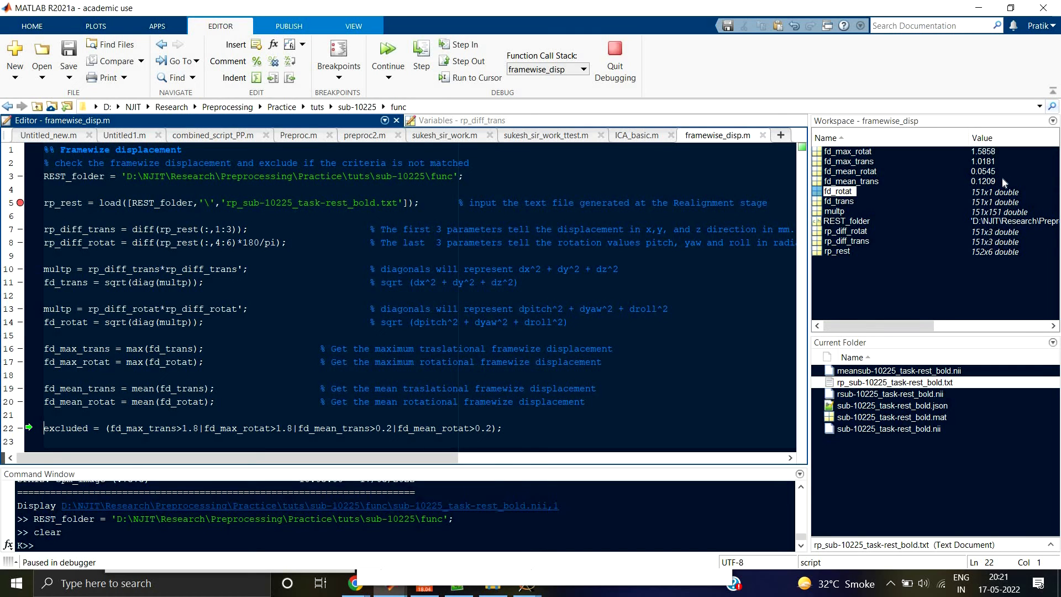
scroll(279, 349, right, 3)
scroll(280, 349, left, 3)
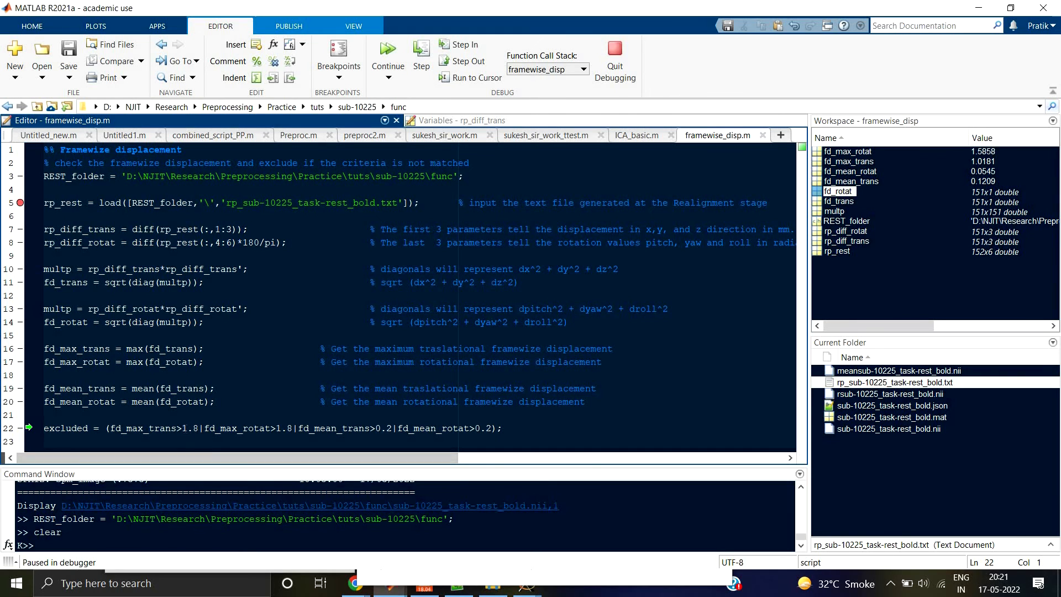
Step: Examine the exclusion condition on line 22, highlighting the 1.8 threshold, the mean displacement terms and fd_max_rotat
drag(181, 428, 199, 428)
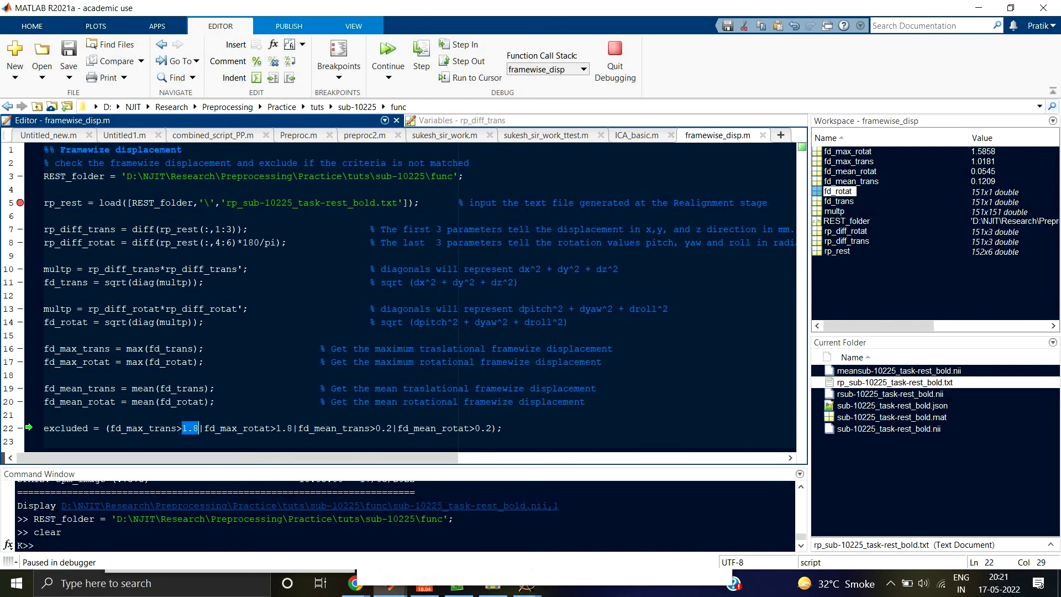
drag(298, 428, 453, 429)
scroll(408, 409, right, 2)
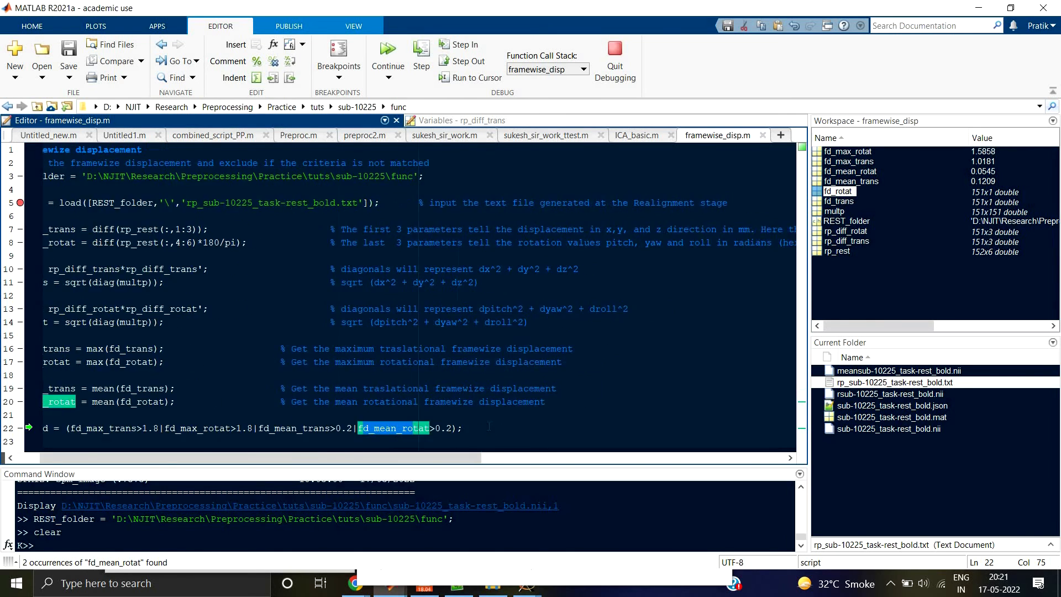
scroll(408, 409, left, 2)
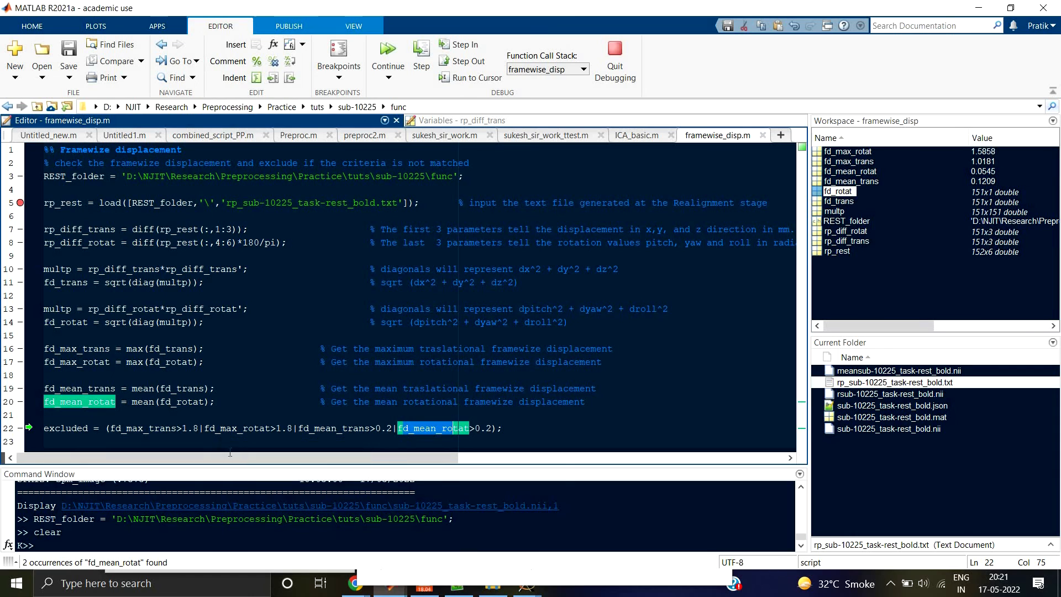
click(237, 429)
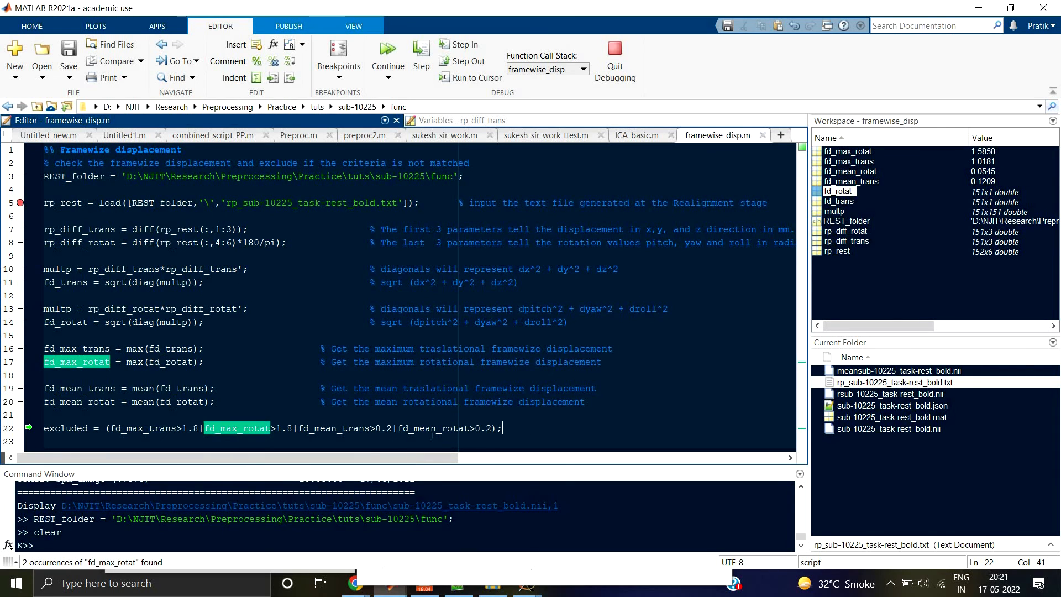
click(511, 429)
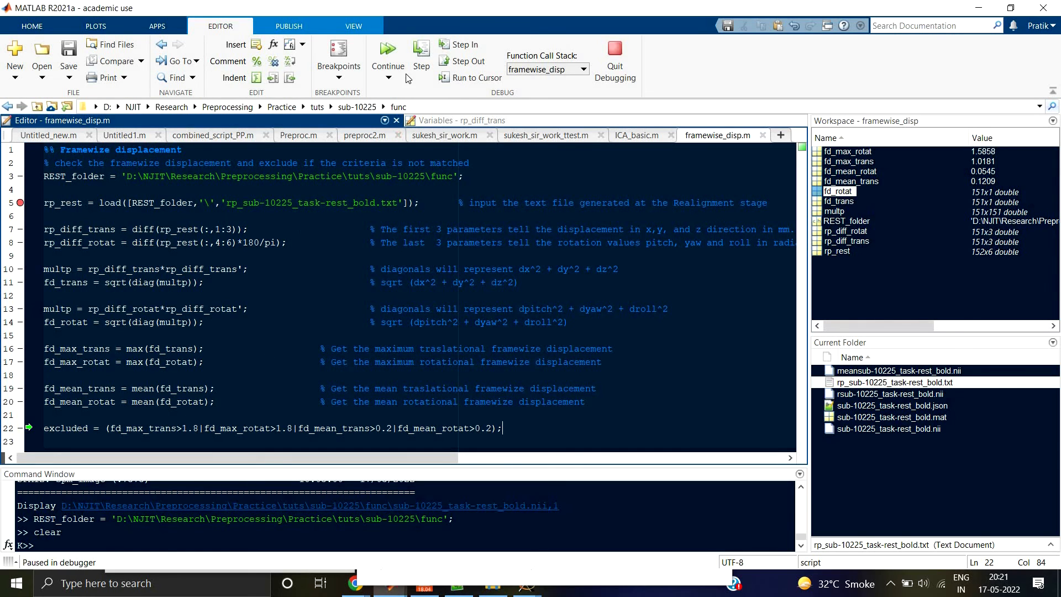
Step: Execute line 22 and finish the debugging run, and highlight the two 1.8 thresholds in the exclusion condition
click(421, 66)
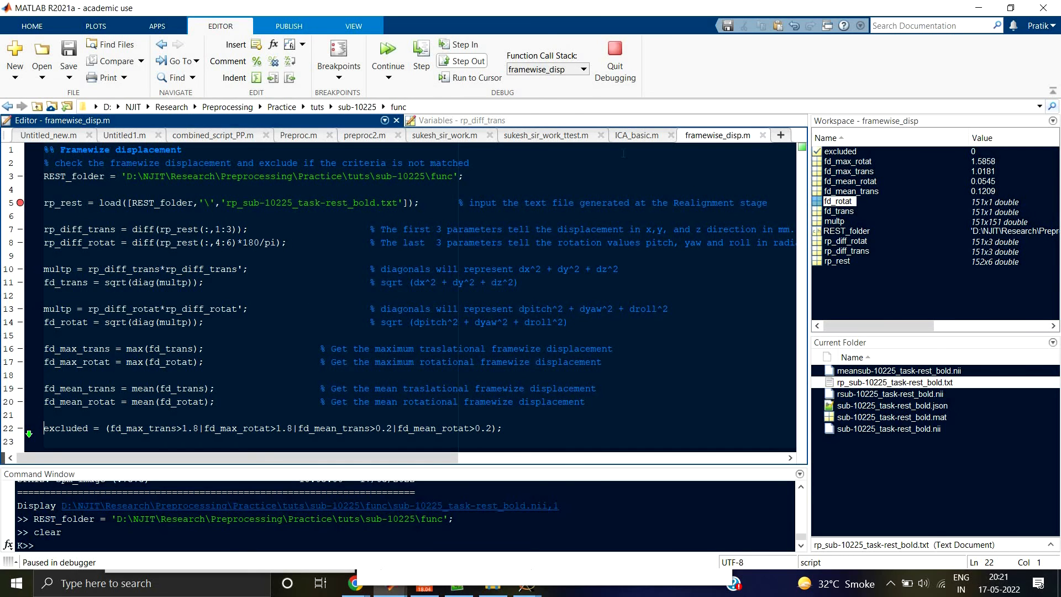
key(F10)
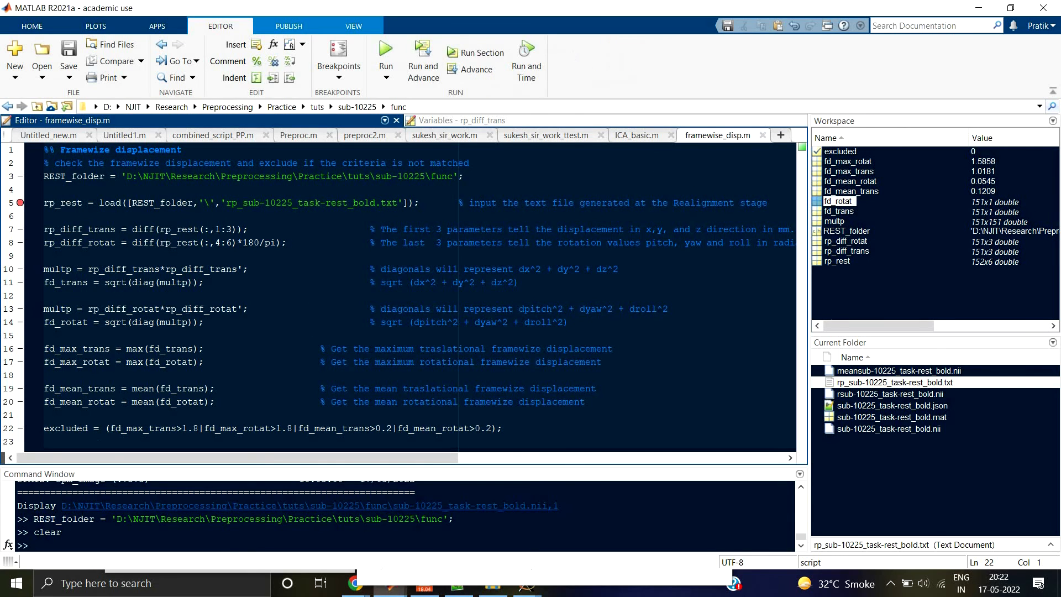
scroll(57, 431, right, 8)
scroll(56, 432, left, 8)
drag(182, 428, 199, 428)
drag(276, 428, 293, 428)
click(544, 429)
Step: Bring up the SPM12 Graphics window with the brain slices and move it aside to inspect the image details
mouse_move(395, 594)
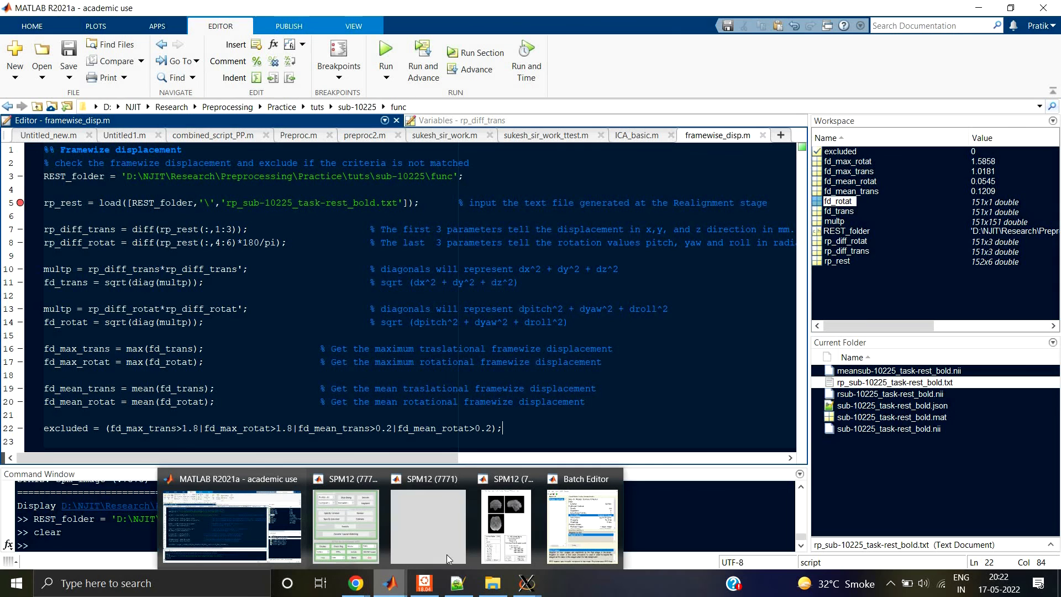
click(505, 525)
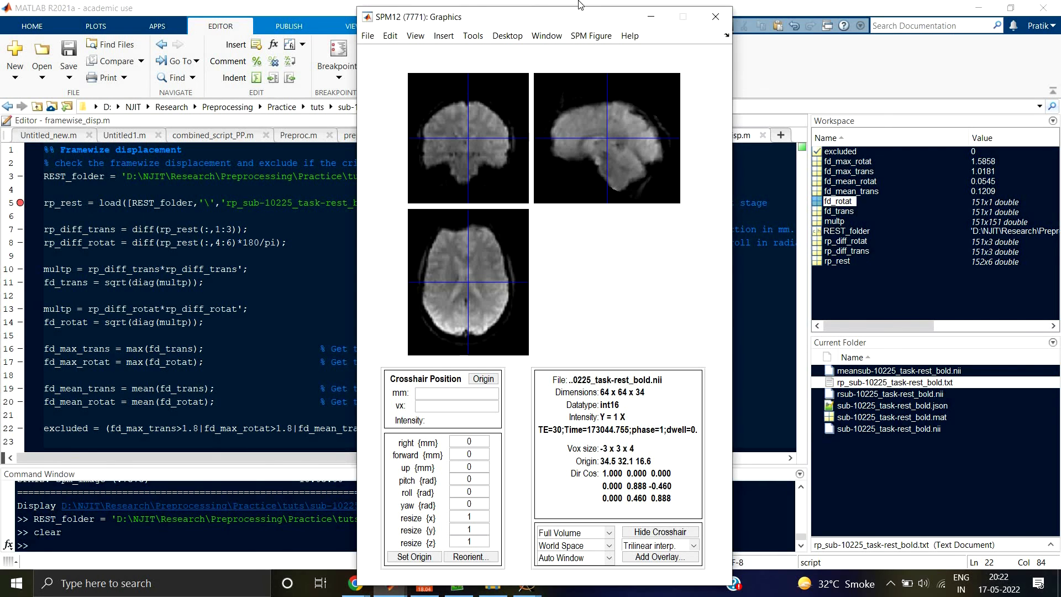
drag(655, 25, 735, 28)
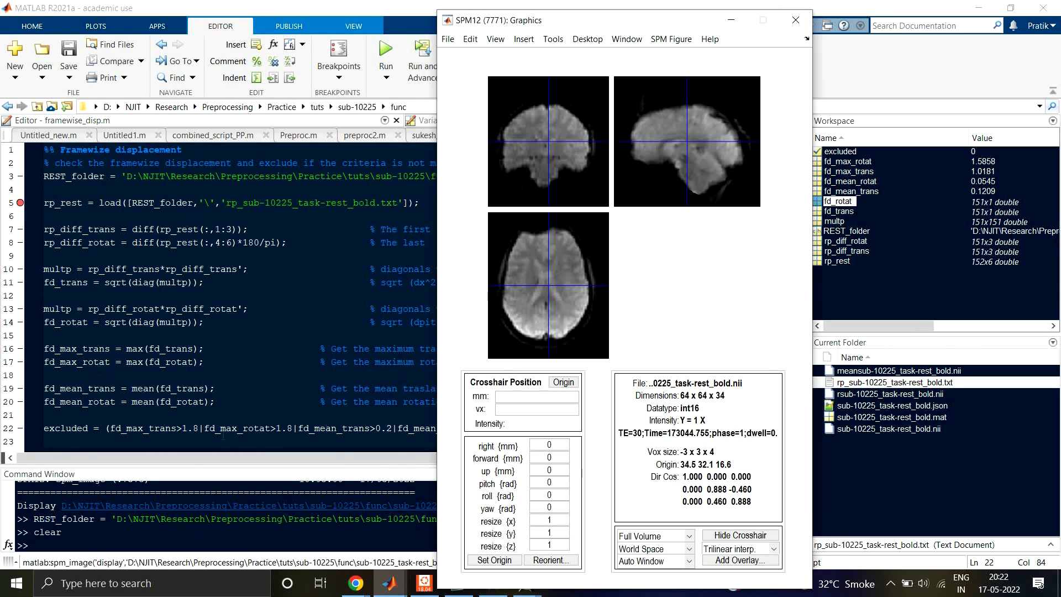
Step: Return to framewise_disp.m and highlight the maximum translation and rotation limits of 1.8 on line 22
double_click(190, 428)
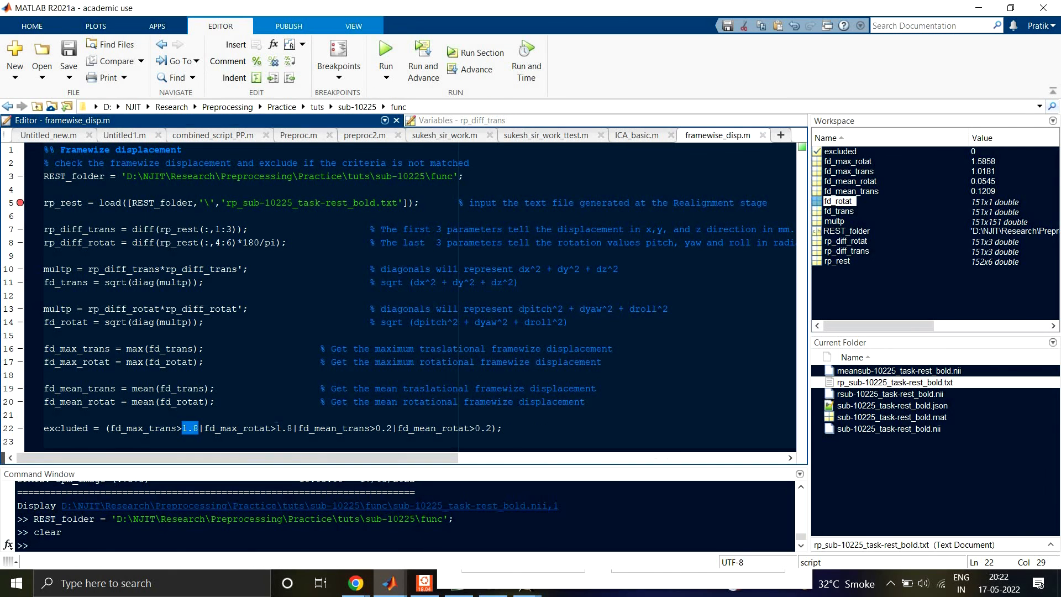
double_click(282, 428)
key(Right)
click(518, 426)
Step: Switch to the new 4 notes in Notepad++ and highlight the subject motion, Realignment and Framewise Displacement topics
click(493, 580)
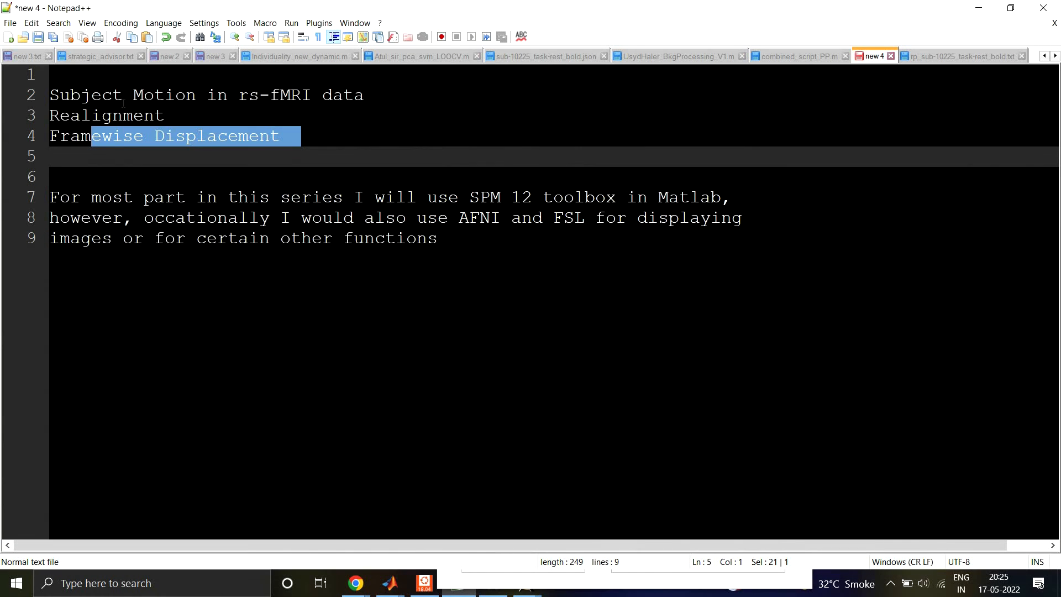
drag(117, 100, 210, 104)
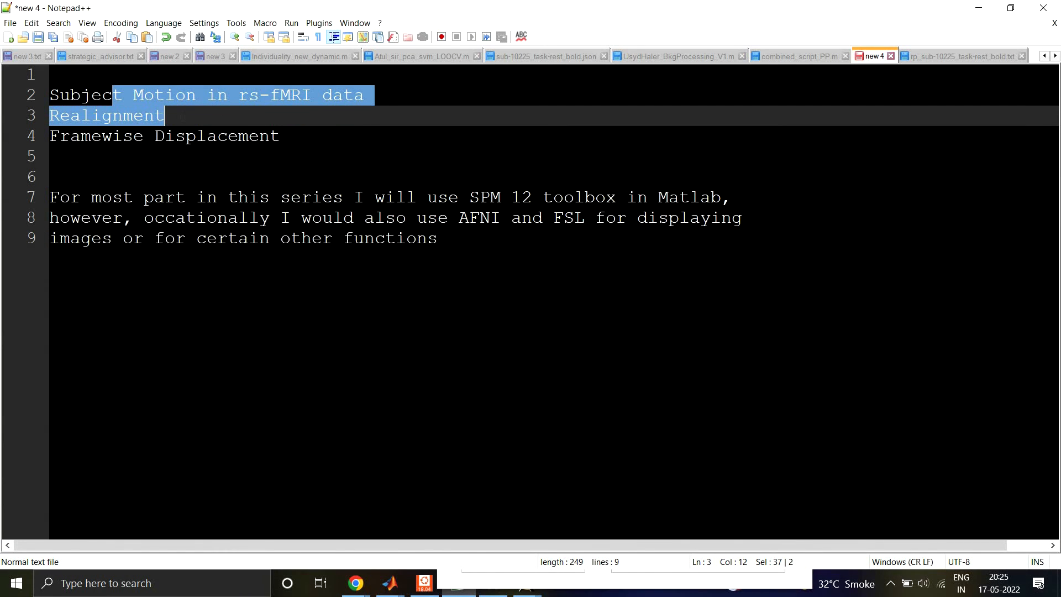
click(183, 116)
key(shift+Left)
key(shift+Left)
key(shift+Left)
key(shift+Left)
key(shift+Left)
key(shift+Left)
key(shift+Left)
key(shift+Left)
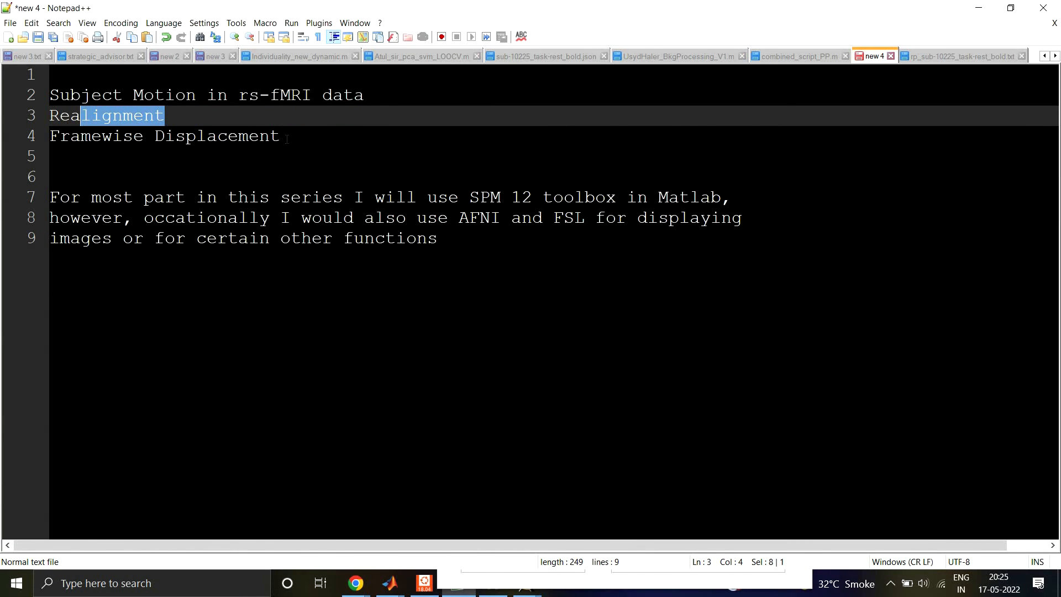
drag(287, 139, 81, 137)
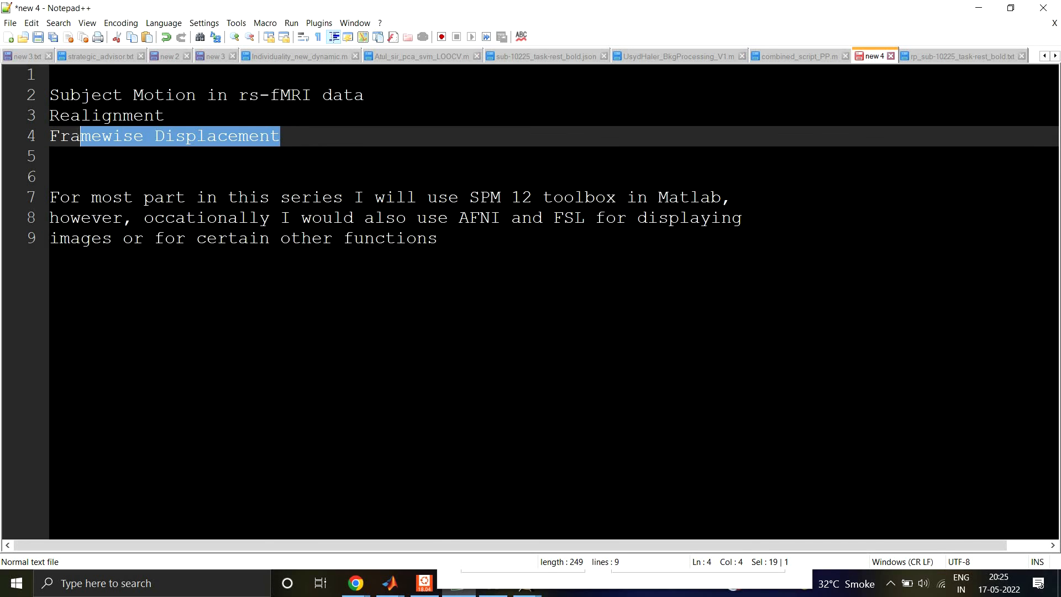